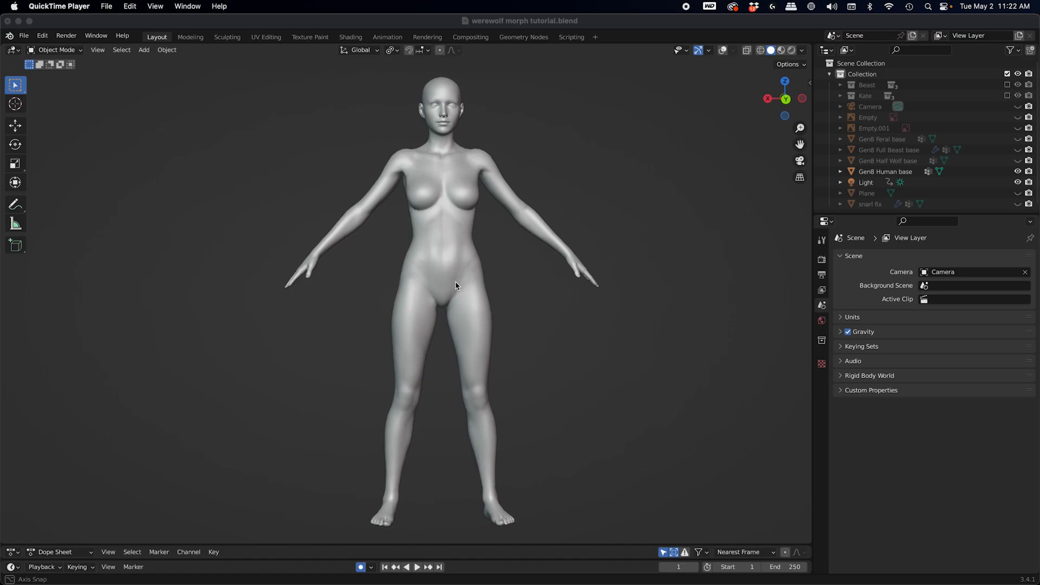
# Step: View the human base figure straight on in the back orthographic view
pyautogui.moveTo(455, 283); pyautogui.dragTo(451, 283, button='middle')
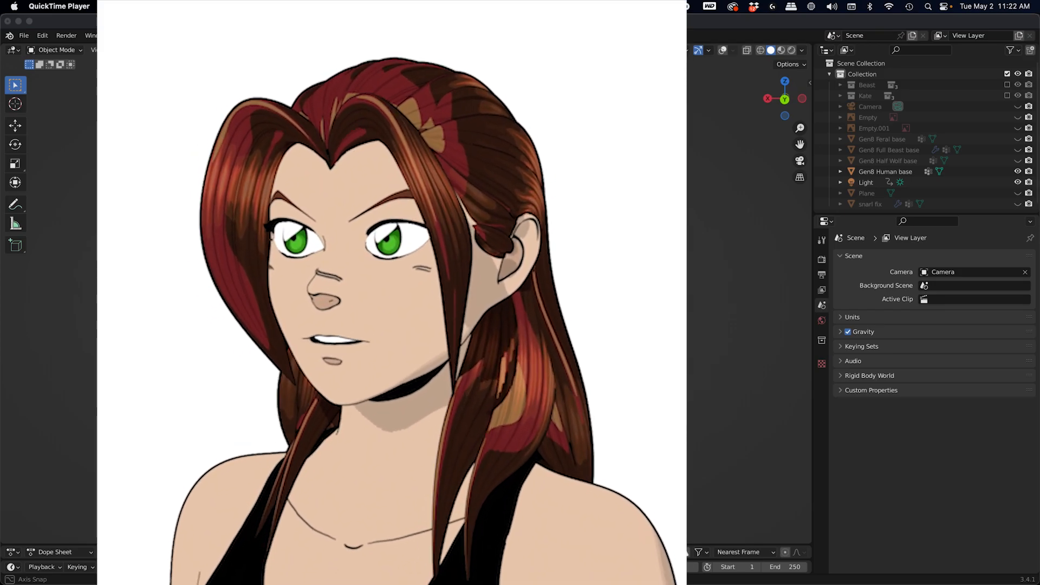
pyautogui.moveTo(451, 284); pyautogui.dragTo(490, 283, button='middle')
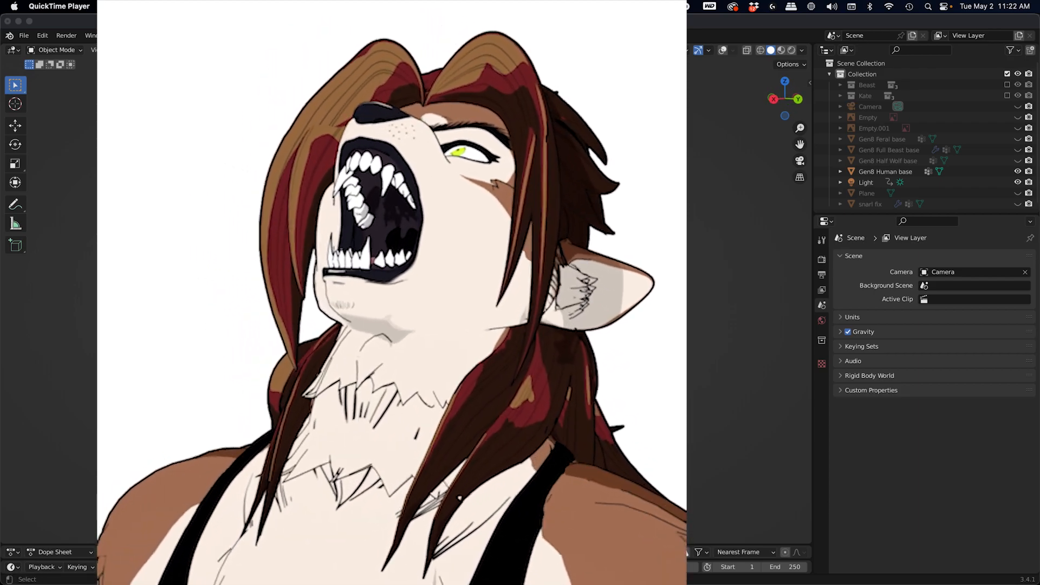
pyautogui.moveTo(491, 283); pyautogui.dragTo(431, 283, button='middle')
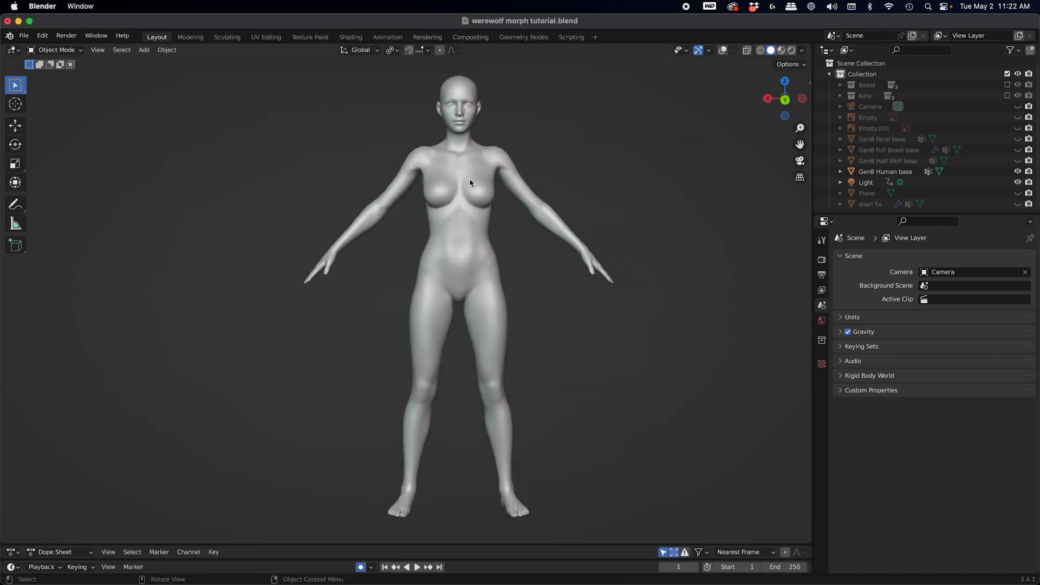
pyautogui.press('ctrl+KP_1')
pyautogui.press('KP_1')
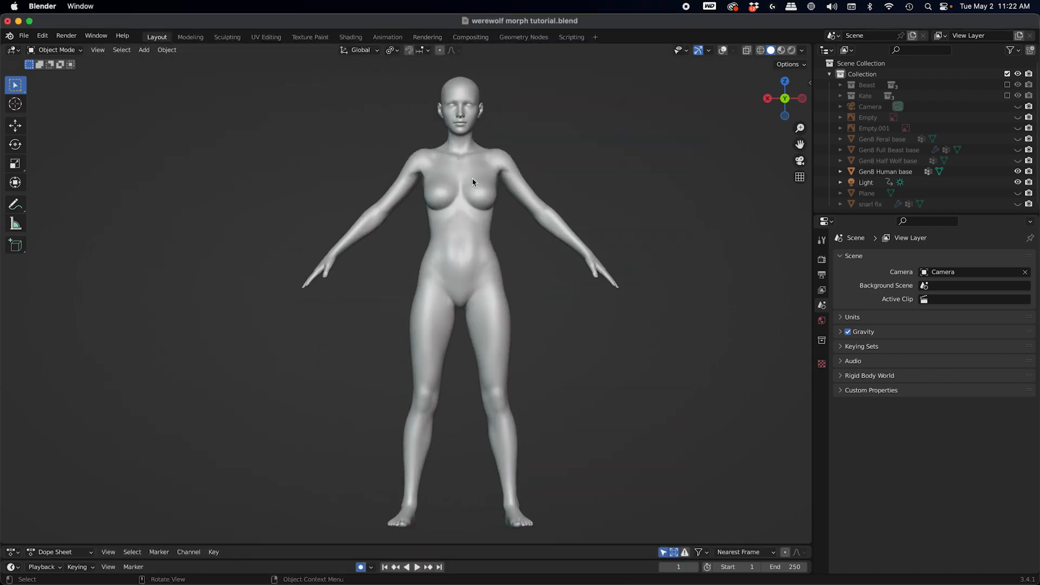
pyautogui.keyDown('shift'); pyautogui.moveTo(484, 204); pyautogui.dragTo(491, 212, button='middle'); pyautogui.keyUp('shift')
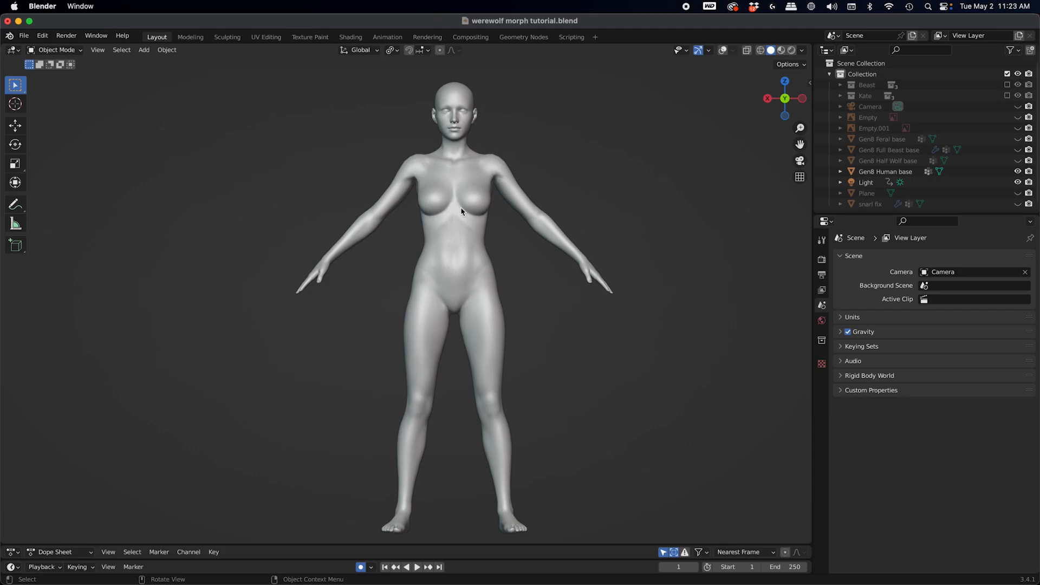
# Step: Turn on the viewport overlays and open Gen8 Human base in Edit Mode with nothing selected, focused on the head
pyautogui.click(461, 213)
pyautogui.hotkey('shift', 'alt', 'z')
pyautogui.press('Tab')
pyautogui.scroll(4, 463, 212)
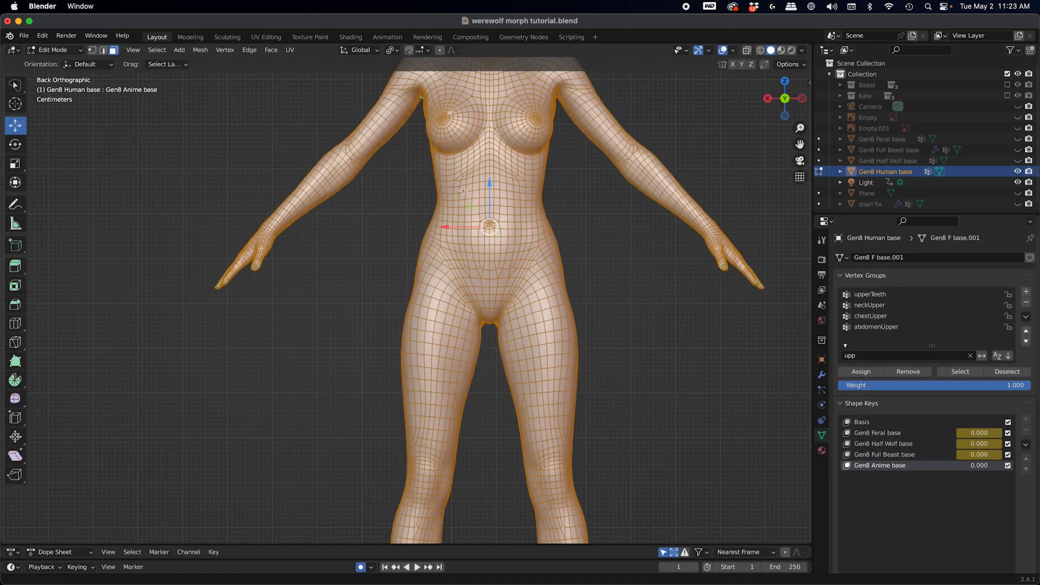
pyautogui.keyDown('shift'); pyautogui.moveTo(463, 190); pyautogui.dragTo(372, 387, button='middle'); pyautogui.keyUp('shift')
pyautogui.scroll(6, 374, 385)
pyautogui.keyDown('shift'); pyautogui.moveTo(533, 70); pyautogui.dragTo(451, 309, button='middle'); pyautogui.keyUp('shift')
pyautogui.hotkey('alt', 'a')
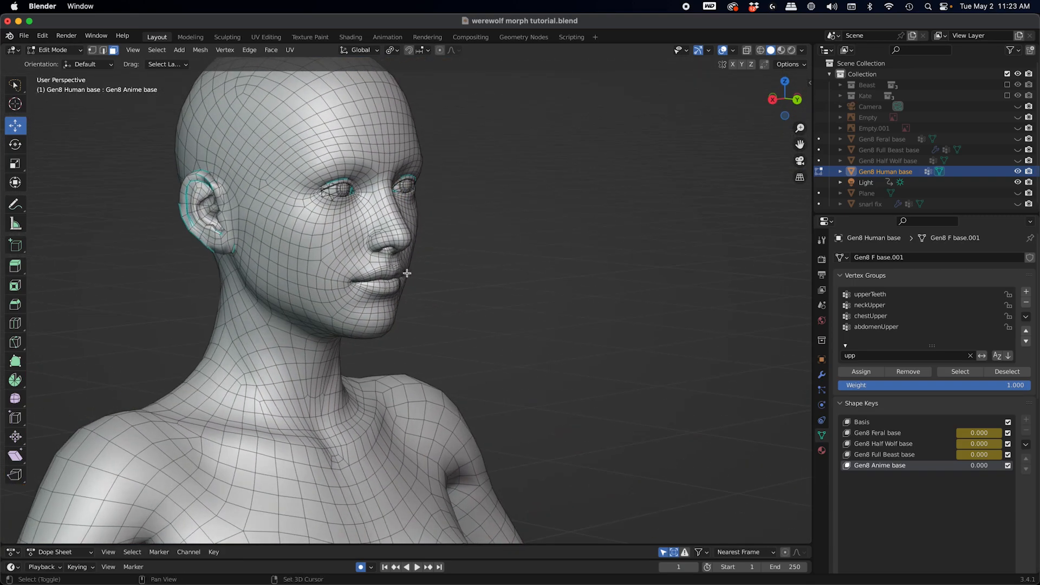
# Step: Examine the human base's head and neck topology in Edit Mode and return to Object Mode
pyautogui.keyDown('shift'); pyautogui.moveTo(405, 269); pyautogui.dragTo(499, 325, button='middle'); pyautogui.keyUp('shift')
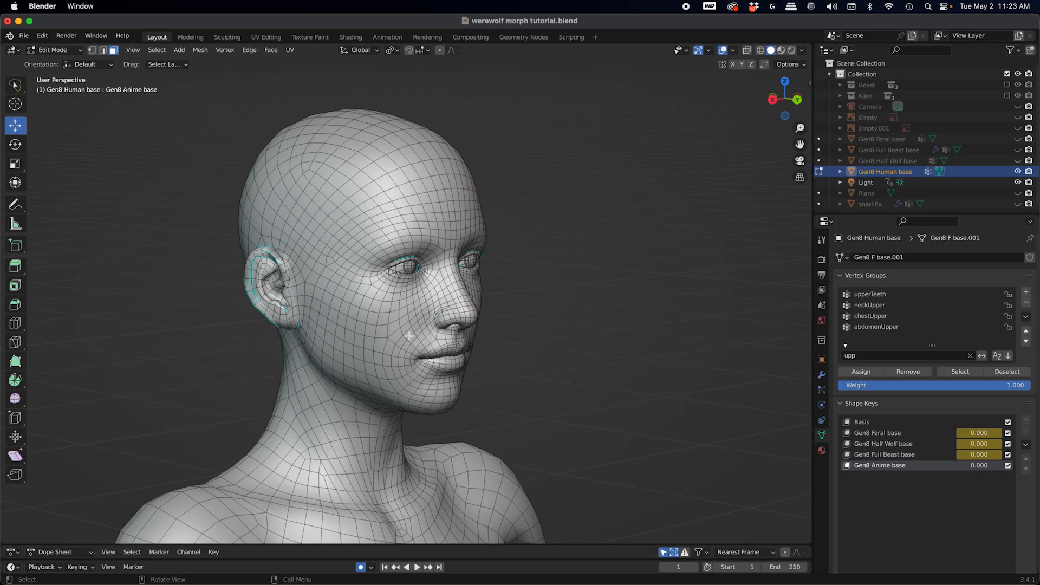
pyautogui.moveTo(431, 340); pyautogui.dragTo(410, 335, button='middle')
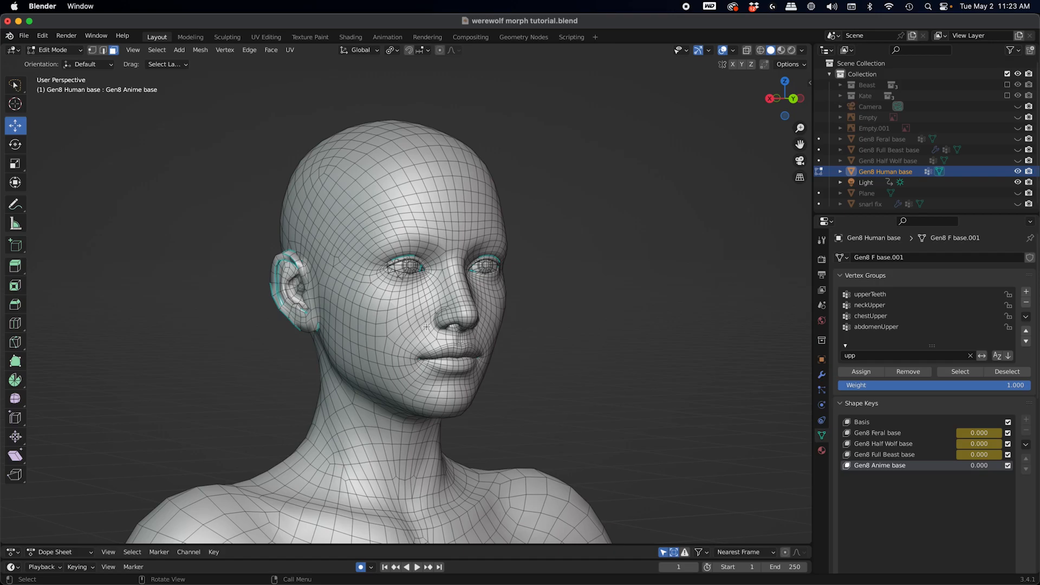
pyautogui.moveTo(442, 308); pyautogui.dragTo(385, 307, button='middle')
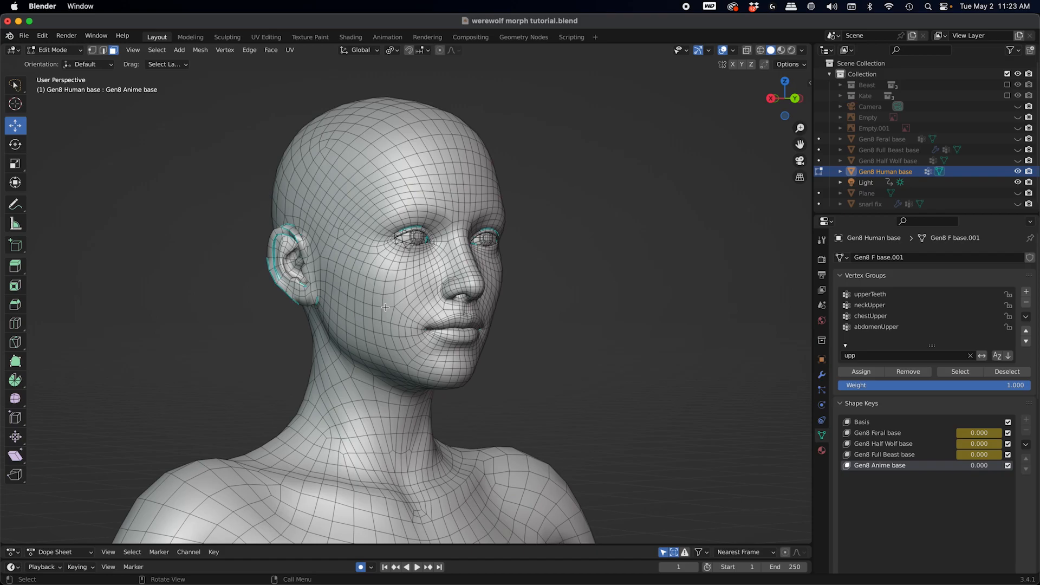
pyautogui.press('Tab')
# Step: Unhide the Gen8 Half Wolf base and hide the beast-front.jpg reference image Empty
pyautogui.scroll(-6, 382, 305)
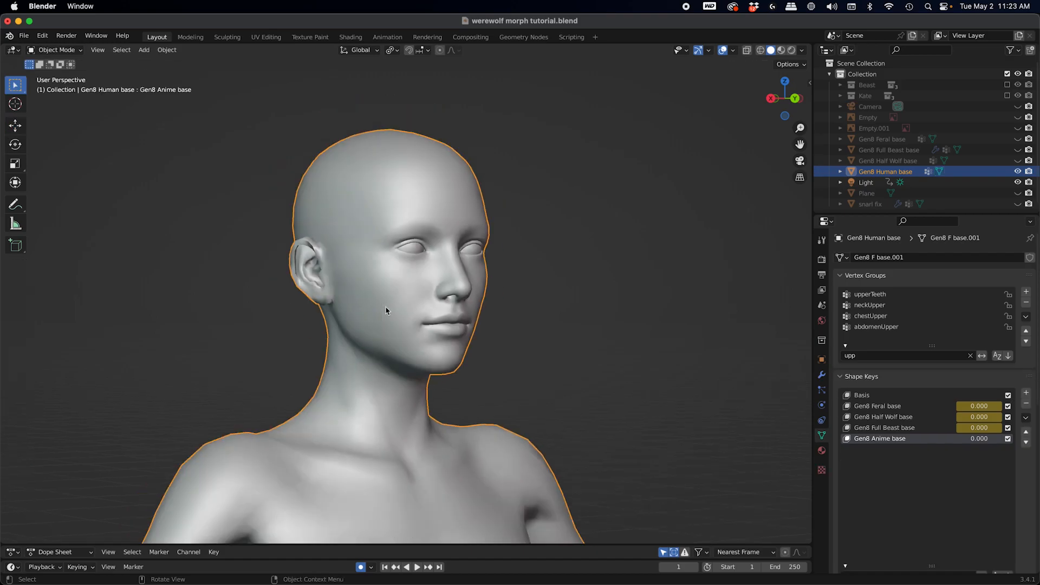
pyautogui.keyDown('shift'); pyautogui.moveTo(592, 312); pyautogui.dragTo(527, 302, button='middle'); pyautogui.keyUp('shift')
pyautogui.click(1016, 160)
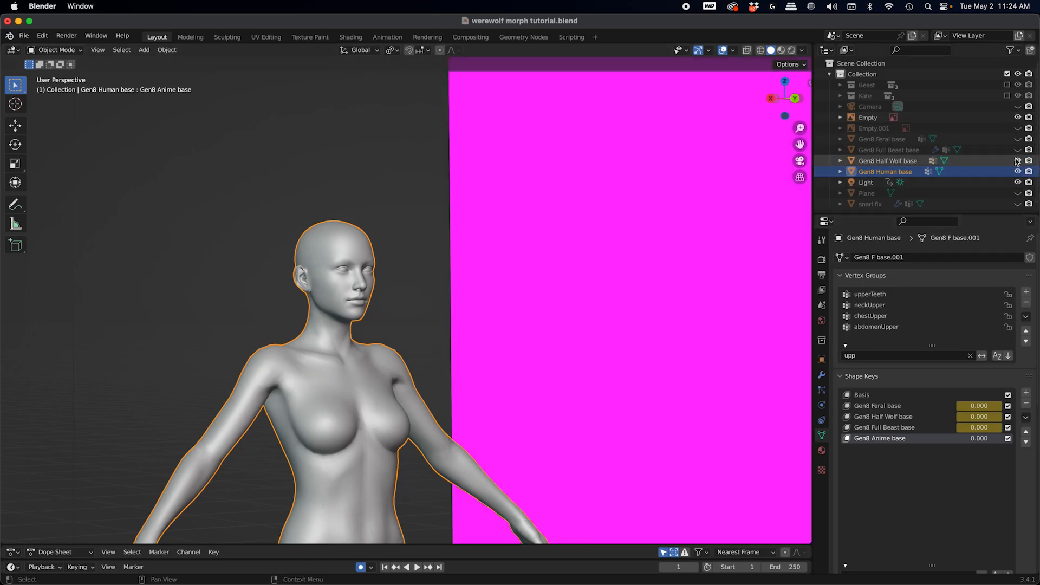
pyautogui.keyDown('shift'); pyautogui.moveTo(578, 274); pyautogui.dragTo(206, 249, button='middle'); pyautogui.keyUp('shift')
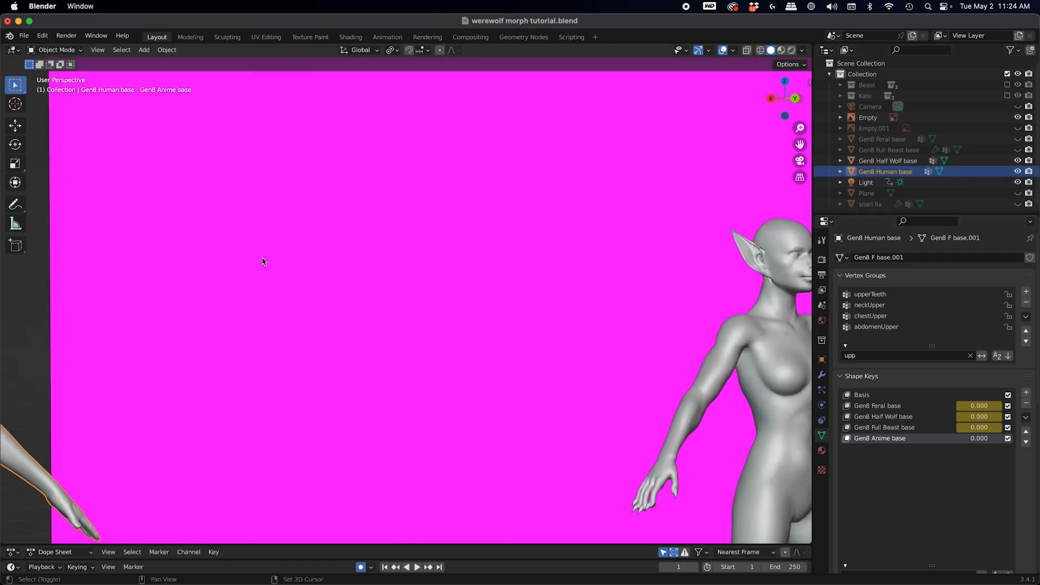
pyautogui.scroll(-6, 398, 293)
pyautogui.moveTo(410, 319)
pyautogui.mouseDown(button='middle')
pyautogui.moveTo(417, 330)
pyautogui.moveTo(418, 304)
pyautogui.mouseUp(button='middle')
pyautogui.click(419, 308)
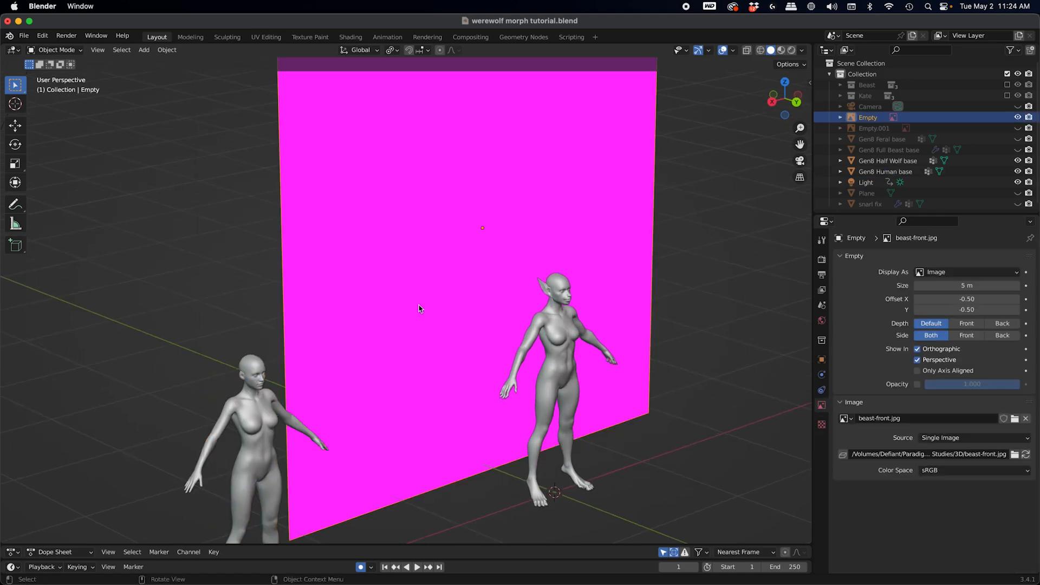
pyautogui.press('h')
# Step: Unhide the Gen8 Feral base in the scene collection
pyautogui.scroll(3, 529, 302)
pyautogui.keyDown('shift'); pyautogui.moveTo(506, 287); pyautogui.dragTo(295, 177, button='middle'); pyautogui.keyUp('shift')
pyautogui.moveTo(367, 223); pyautogui.dragTo(102, 265, button='middle')
pyautogui.scroll(1, 373, 200)
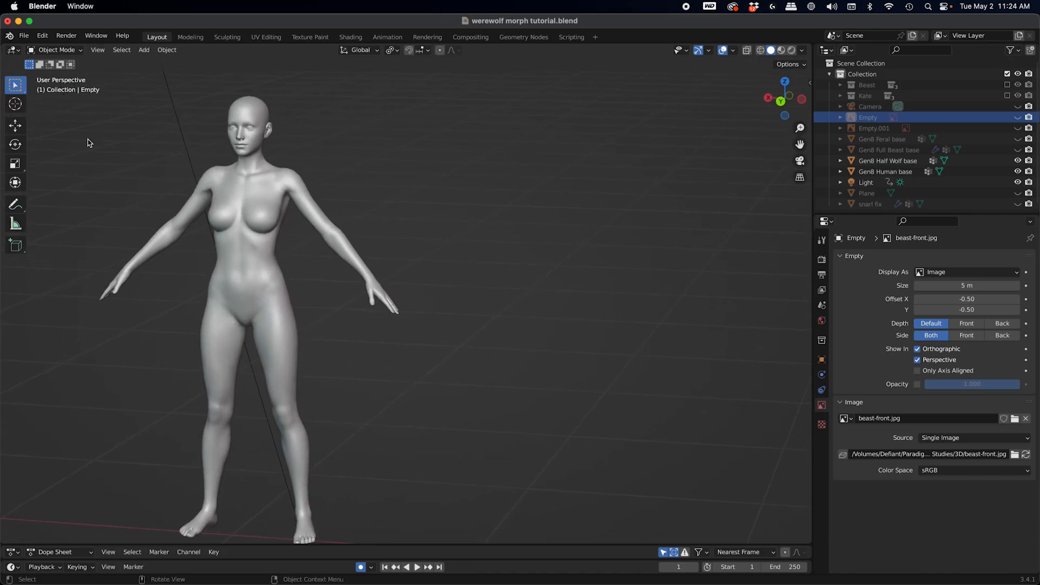
pyautogui.click(1017, 139)
# Step: Examine the Gen8 Feral base up close, going along the body and back to the face
pyautogui.keyDown('shift'); pyautogui.moveTo(689, 229); pyautogui.dragTo(492, 236, button='middle'); pyautogui.keyUp('shift')
pyautogui.moveTo(492, 236); pyautogui.dragTo(480, 211, button='middle')
pyautogui.scroll(2, 480, 212)
pyautogui.keyDown('shift'); pyautogui.moveTo(477, 280); pyautogui.dragTo(454, 378, button='middle'); pyautogui.keyUp('shift')
pyautogui.scroll(3, 428, 316)
pyautogui.moveTo(356, 260); pyautogui.dragTo(344, 239, button='middle')
pyautogui.keyDown('shift'); pyautogui.moveTo(332, 386); pyautogui.dragTo(430, 293, button='middle'); pyautogui.keyUp('shift')
pyautogui.keyDown('shift'); pyautogui.moveTo(383, 376); pyautogui.dragTo(479, 127, button='middle'); pyautogui.keyUp('shift')
pyautogui.moveTo(249, 336); pyautogui.dragTo(287, 341, button='middle')
pyautogui.keyDown('shift'); pyautogui.moveTo(382, 427); pyautogui.dragTo(325, 109, button='middle'); pyautogui.keyUp('shift')
pyautogui.keyDown('shift'); pyautogui.moveTo(303, 434); pyautogui.dragTo(237, 81, button='middle'); pyautogui.keyUp('shift')
pyautogui.keyDown('shift'); pyautogui.moveTo(265, 149); pyautogui.dragTo(302, 229, button='middle'); pyautogui.keyUp('shift')
pyautogui.keyDown('shift'); pyautogui.moveTo(305, 282); pyautogui.dragTo(316, 531, button='middle'); pyautogui.keyUp('shift')
pyautogui.keyDown('shift'); pyautogui.moveTo(312, 92); pyautogui.dragTo(319, 343, button='middle'); pyautogui.keyUp('shift')
pyautogui.moveTo(408, 223); pyautogui.dragTo(357, 186, button='middle')
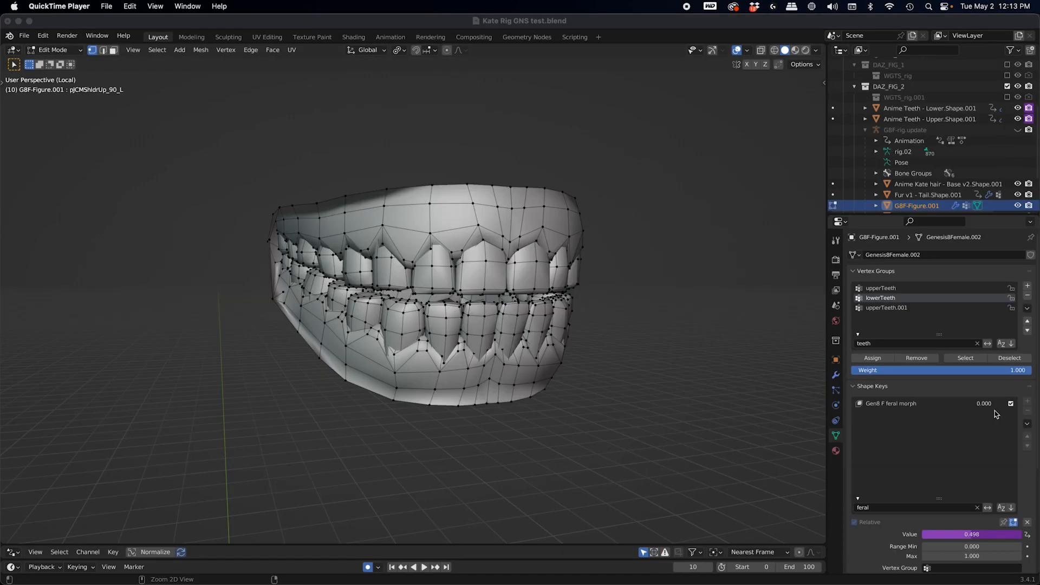
pyautogui.moveTo(444, 303); pyautogui.dragTo(551, 308, button='middle')
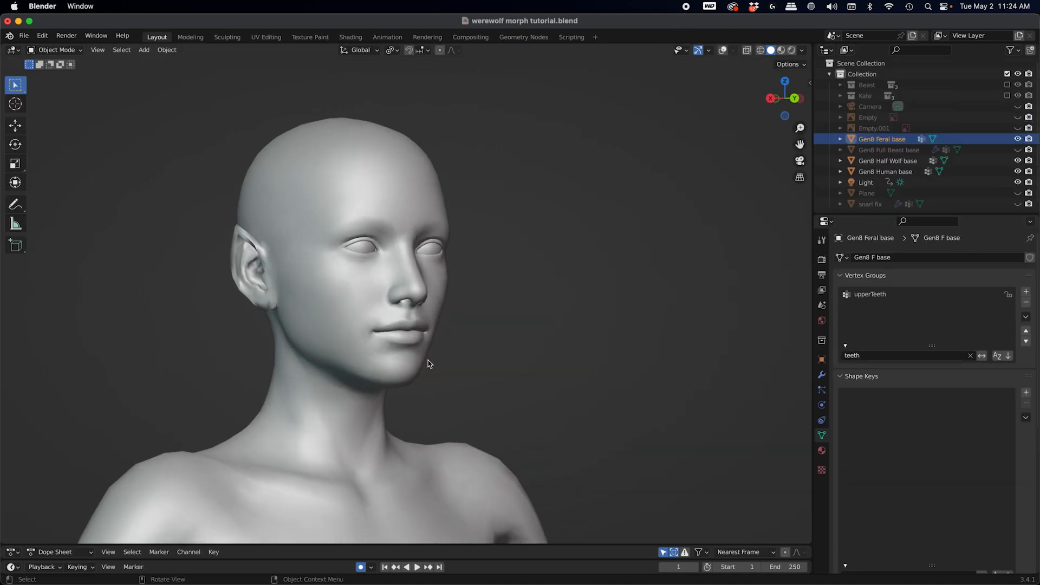
# Step: Put the Gen8 Half Wolf base into Edit Mode and turn the viewport overlays back on
pyautogui.scroll(-4, 428, 361)
pyautogui.keyDown('shift'); pyautogui.moveTo(428, 365); pyautogui.dragTo(471, 379, button='middle'); pyautogui.keyUp('shift')
pyautogui.scroll(4, 415, 388)
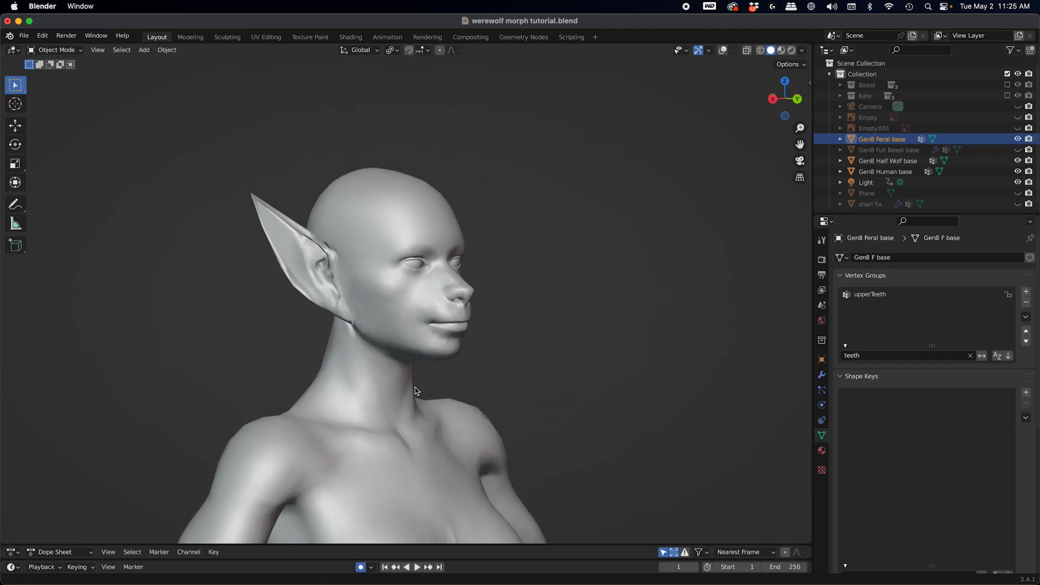
pyautogui.click(416, 321)
pyautogui.press('Tab')
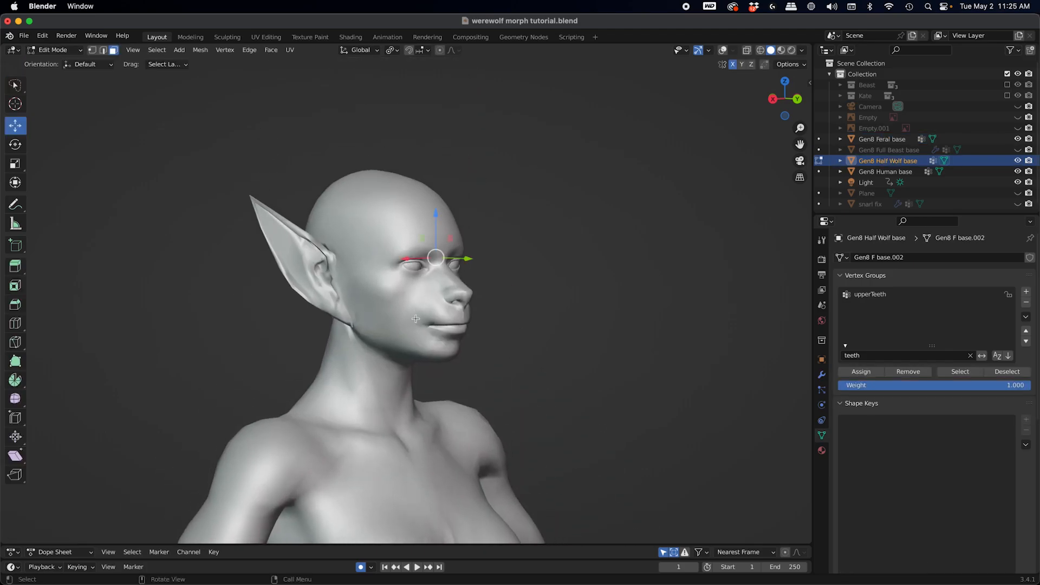
pyautogui.hotkey('alt', 'shift', 'z')
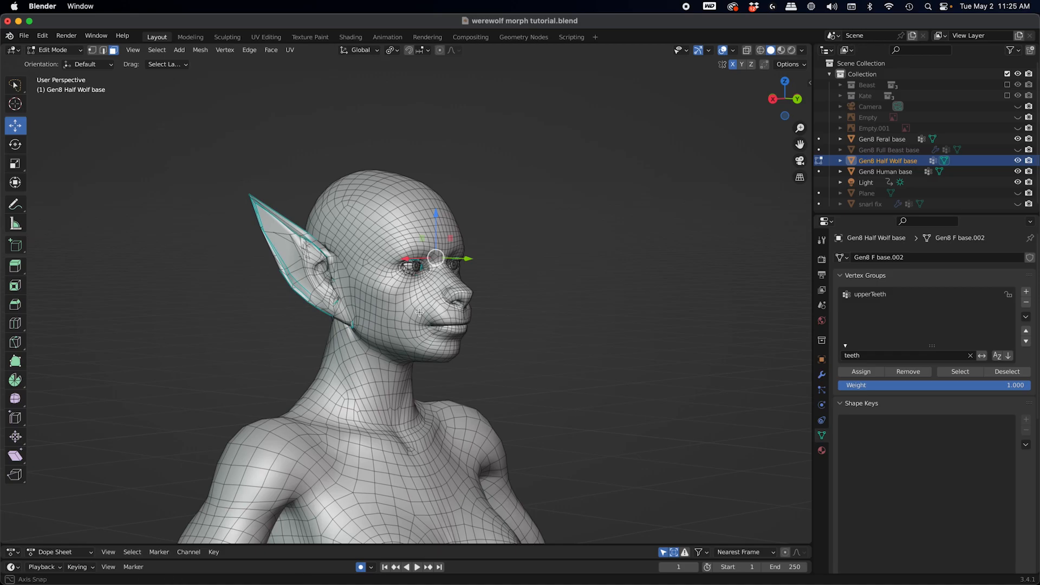
# Step: Select the vertex at the tip of the Half Wolf's nose in vertex select mode and return to Object Mode
pyautogui.scroll(2, 418, 317)
pyautogui.moveTo(418, 317)
pyautogui.mouseDown(button='middle')
pyautogui.moveTo(441, 301)
pyautogui.moveTo(428, 306)
pyautogui.moveTo(438, 313)
pyautogui.mouseUp(button='middle')
pyautogui.press('1')
pyautogui.scroll(2, 438, 313)
pyautogui.moveTo(500, 319); pyautogui.dragTo(553, 325, button='middle')
pyautogui.scroll(2, 532, 280)
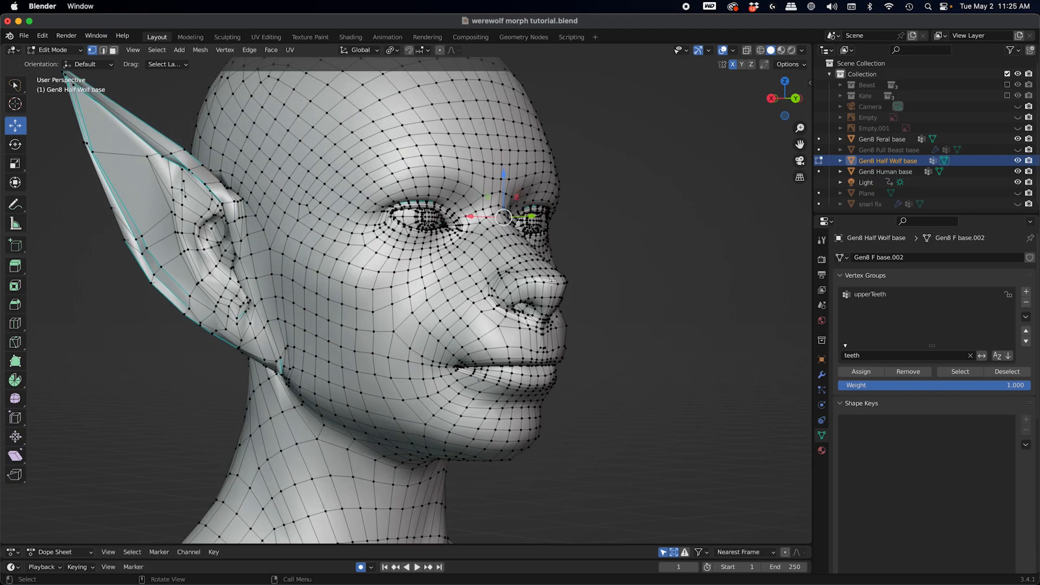
pyautogui.click(556, 284)
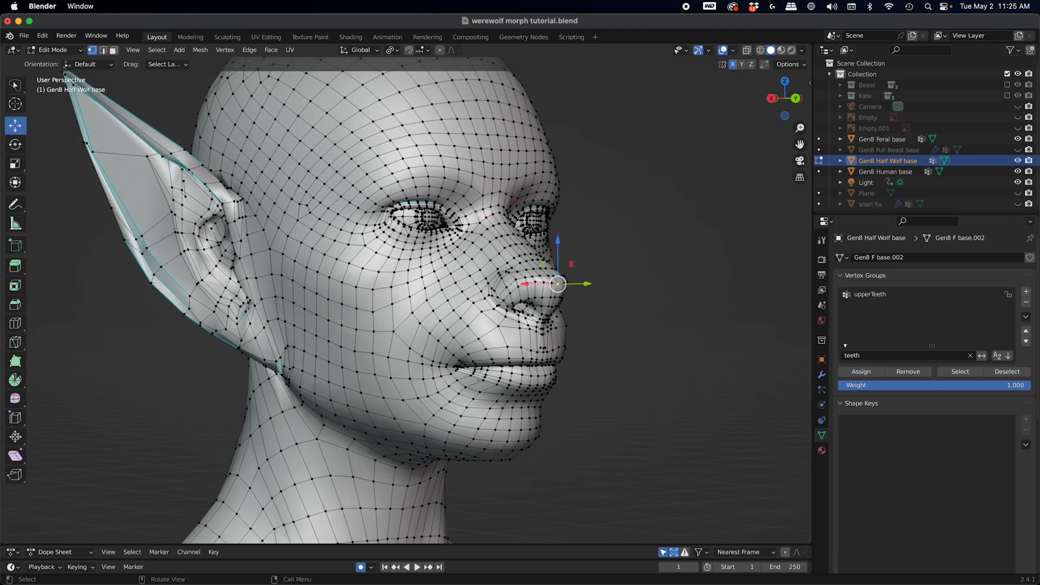
pyautogui.moveTo(596, 302); pyautogui.dragTo(509, 273, button='middle')
pyautogui.click(538, 286)
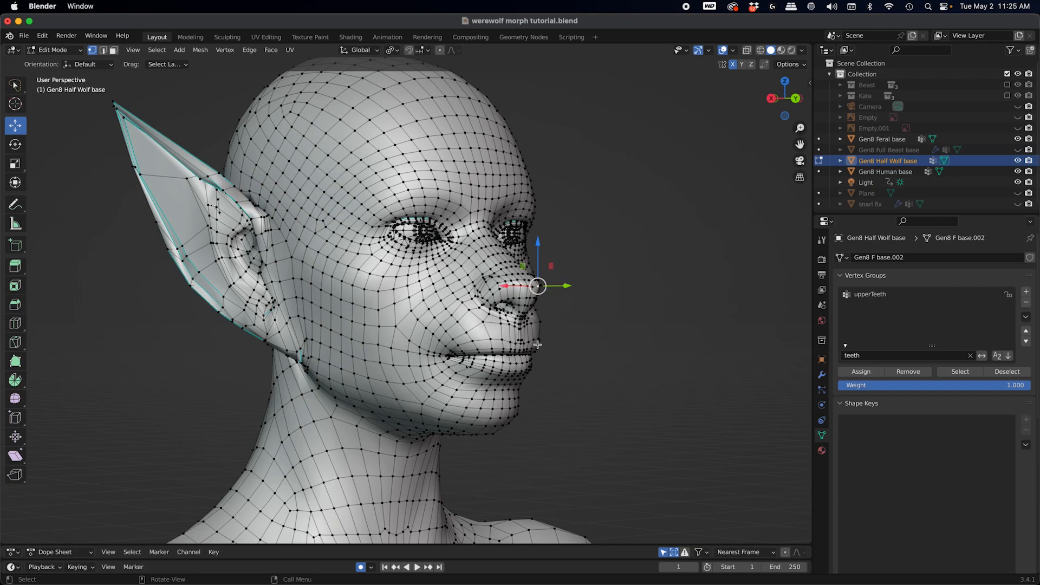
pyautogui.moveTo(505, 305); pyautogui.dragTo(501, 303, button='middle')
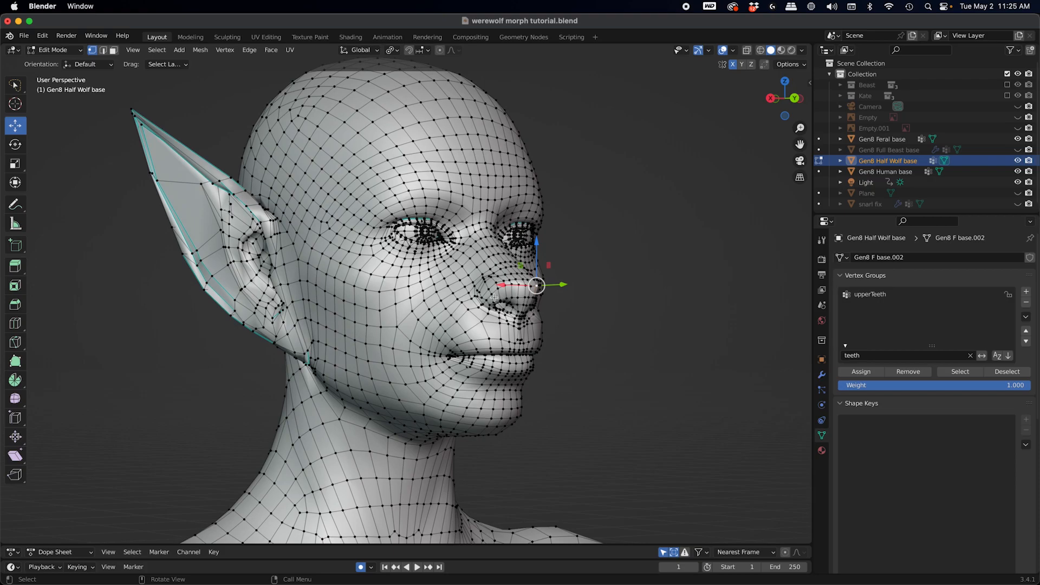
pyautogui.press('Tab')
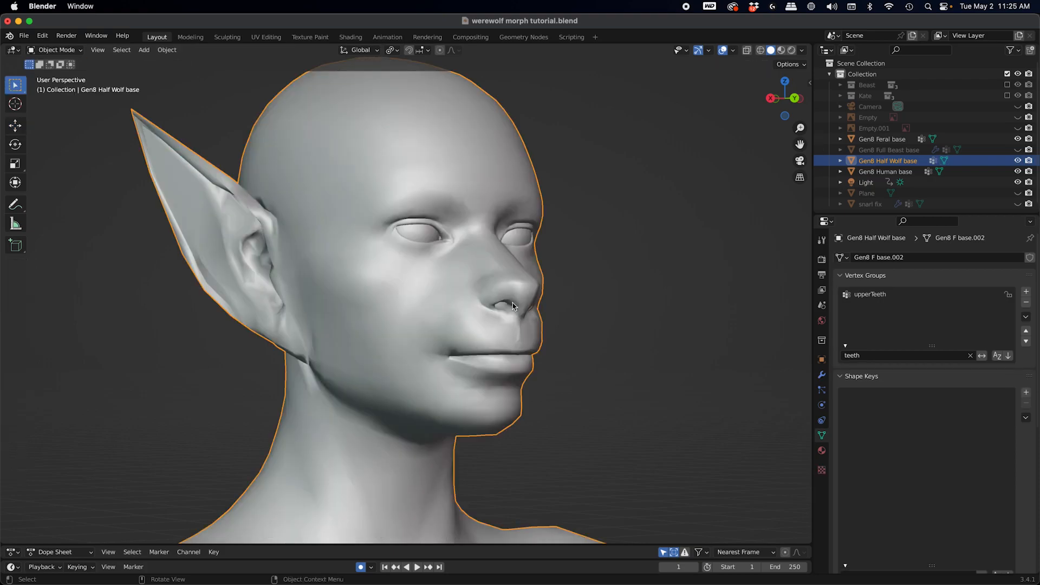
# Step: Examine the Half Wolf base's torso, arms and legs, briefly checking the leg mesh in Edit Mode
pyautogui.scroll(-5, 498, 324)
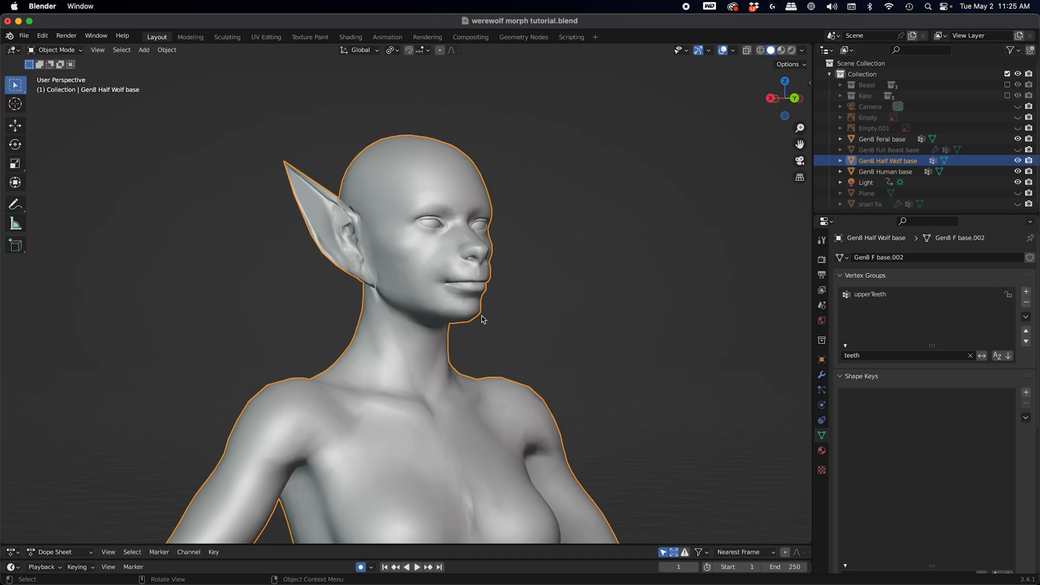
pyautogui.scroll(-3, 478, 320)
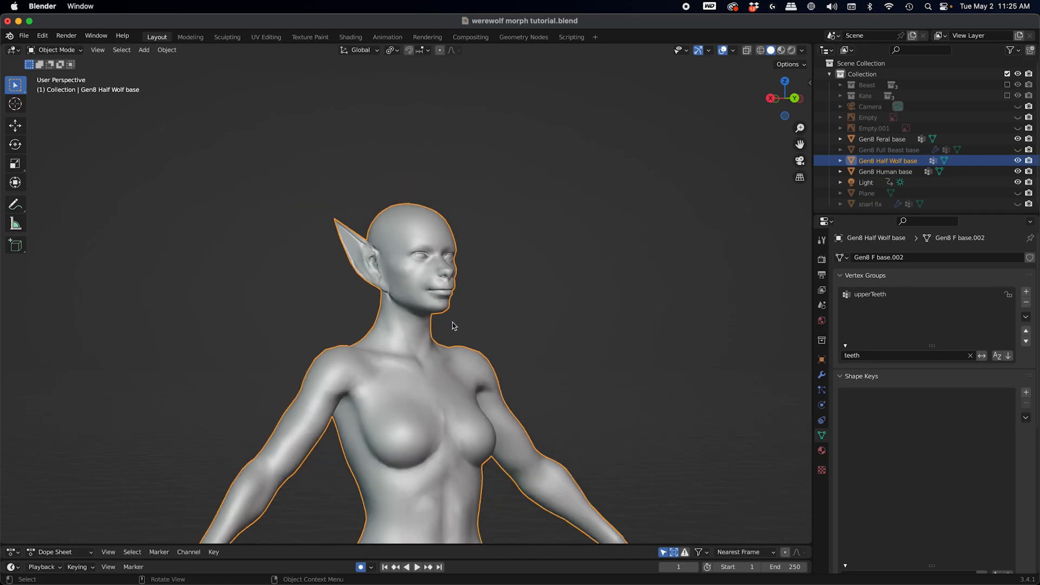
pyautogui.keyDown('shift'); pyautogui.hscroll(-5, 452, 325); pyautogui.keyUp('shift')
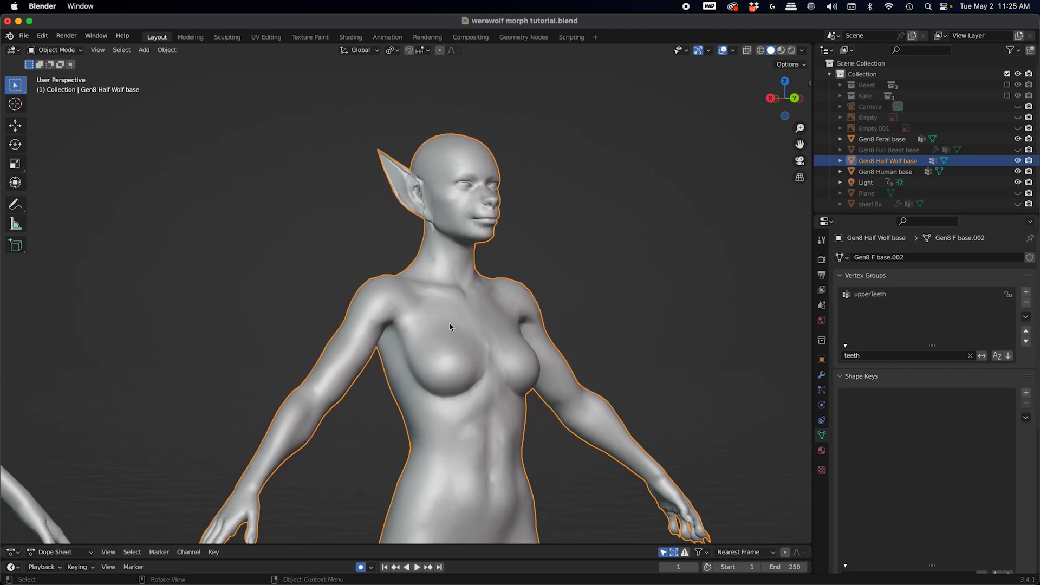
pyautogui.moveTo(450, 325); pyautogui.dragTo(578, 370, button='middle')
pyautogui.moveTo(478, 397); pyautogui.dragTo(471, 420, button='middle')
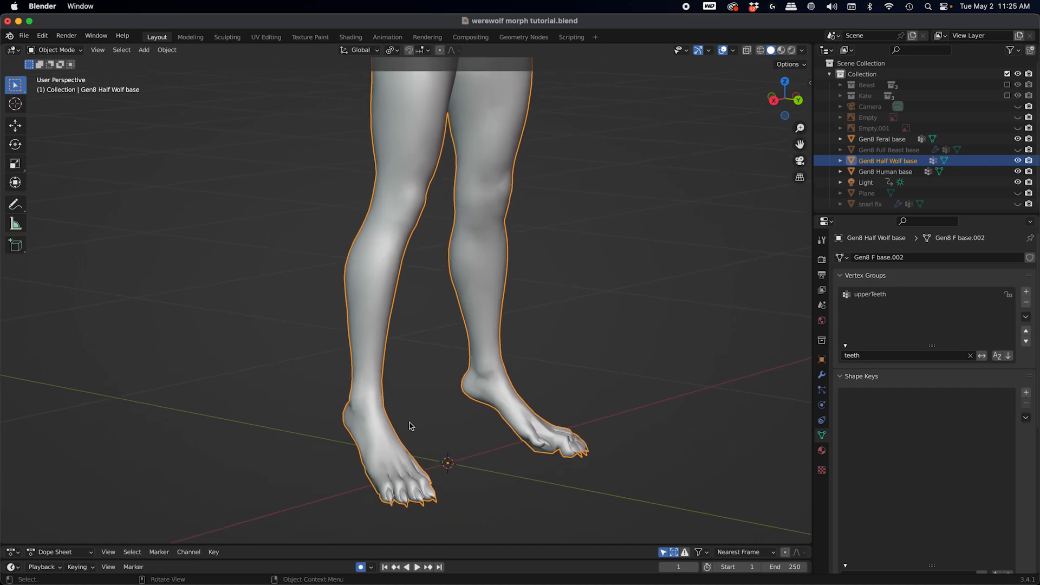
pyautogui.scroll(1, 411, 426)
pyautogui.scroll(-2, 412, 418)
pyautogui.press('Tab')
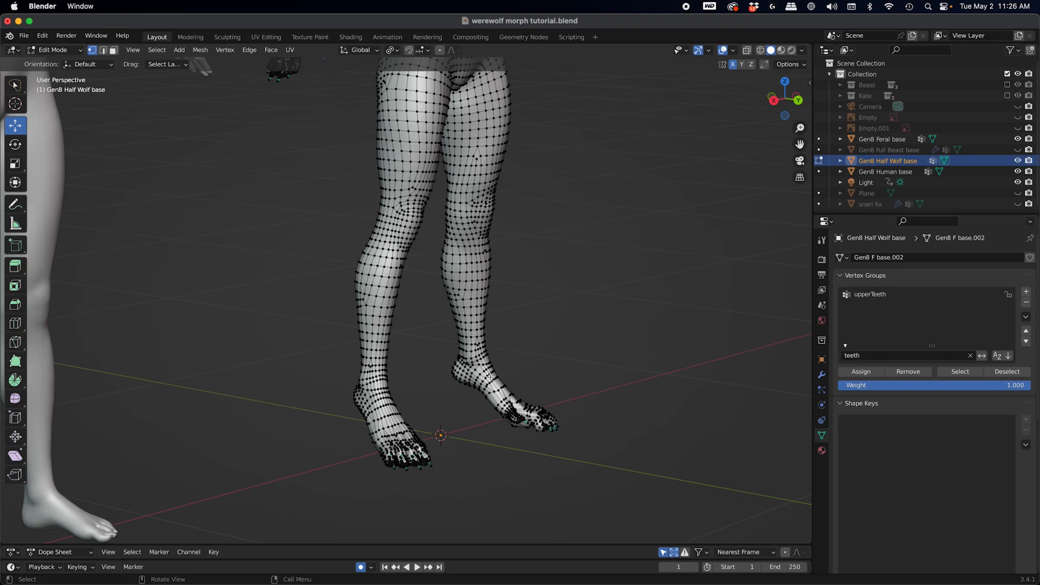
pyautogui.press('Tab')
# Step: Examine the topology of the Half Wolf's clawed feet in Edit Mode and return to Object Mode
pyautogui.scroll(3, 488, 385)
pyautogui.keyDown('shift'); pyautogui.moveTo(363, 388); pyautogui.dragTo(441, 425, button='middle'); pyautogui.keyUp('shift')
pyautogui.scroll(2, 375, 392)
pyautogui.press('Tab')
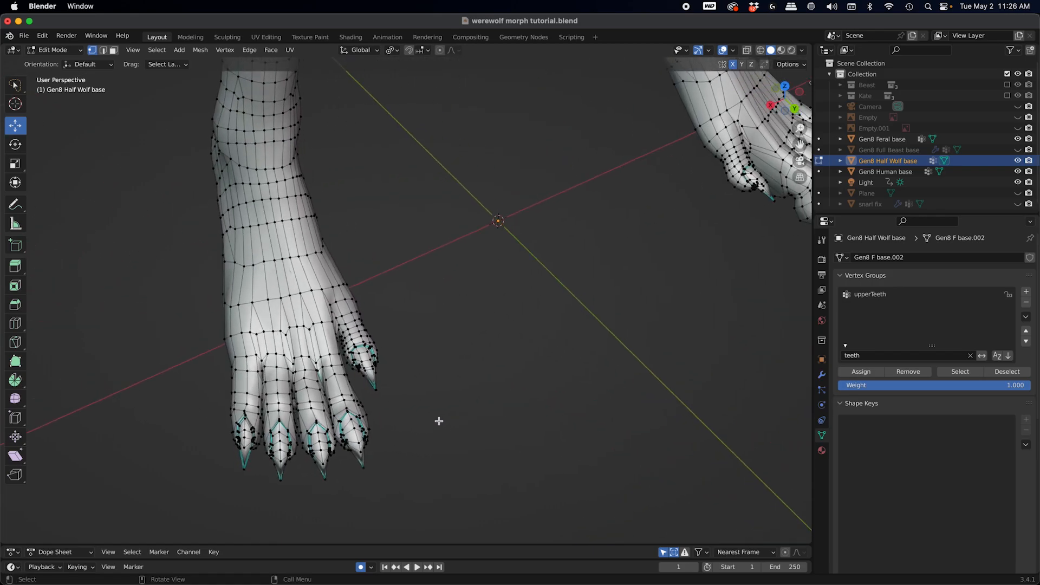
pyautogui.moveTo(344, 312); pyautogui.dragTo(374, 333, button='middle')
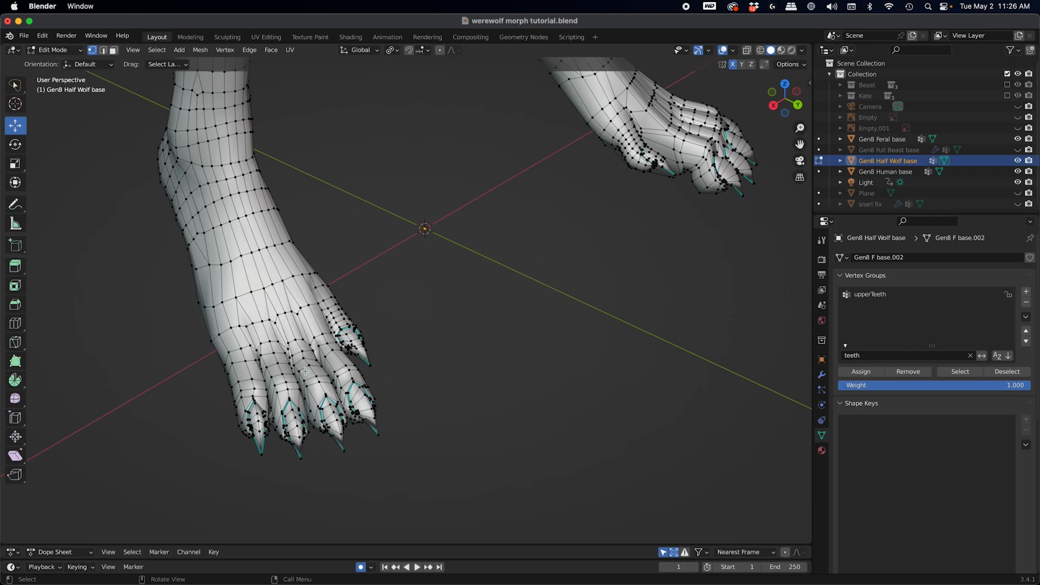
pyautogui.scroll(-3, 362, 367)
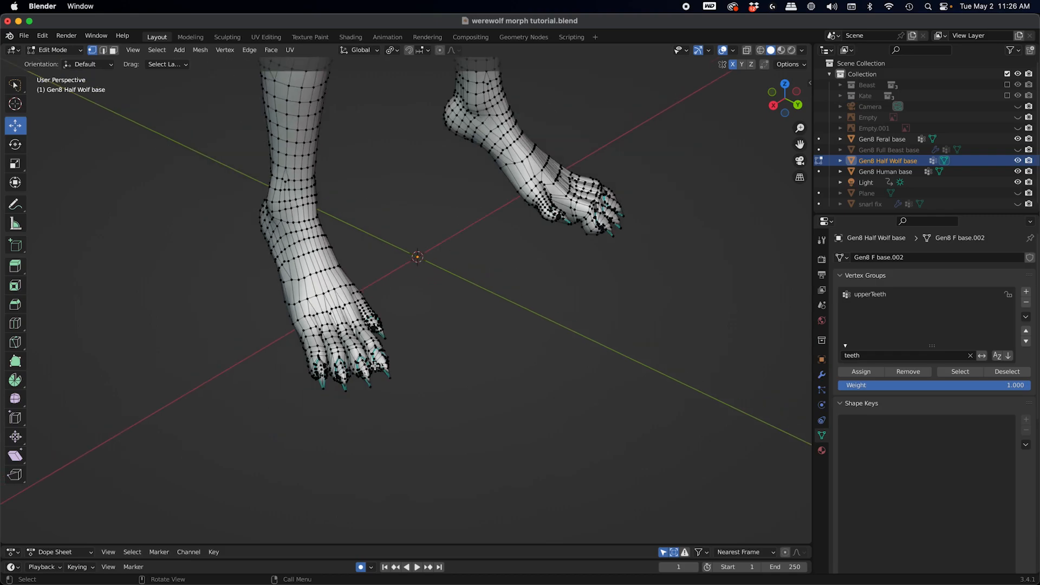
pyautogui.press('Tab')
# Step: Unhide the Gen8 Full Beast base and view its whole body beside the Half Wolf base
pyautogui.keyDown('shift'); pyautogui.moveTo(506, 244); pyautogui.dragTo(488, 332, button='middle'); pyautogui.keyUp('shift')
pyautogui.scroll(-5, 487, 329)
pyautogui.keyDown('shift'); pyautogui.moveTo(504, 267); pyautogui.dragTo(485, 316, button='middle'); pyautogui.keyUp('shift')
pyautogui.keyDown('shift'); pyautogui.moveTo(590, 228); pyautogui.dragTo(436, 443, button='middle'); pyautogui.keyUp('shift')
pyautogui.click(1017, 149)
pyautogui.keyDown('shift'); pyautogui.moveTo(576, 231); pyautogui.dragTo(462, 378, button='middle'); pyautogui.keyUp('shift')
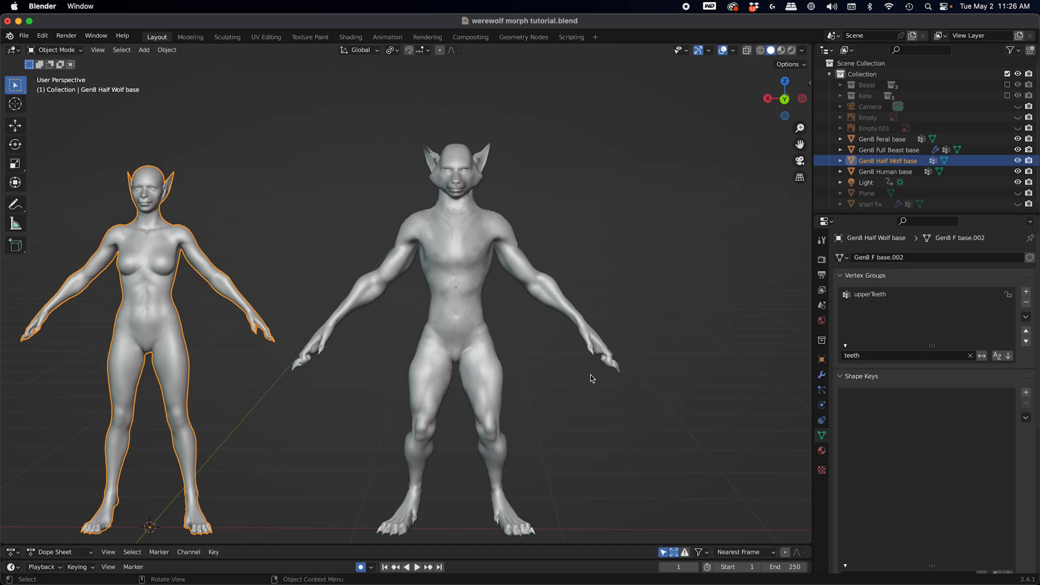
pyautogui.moveTo(482, 450); pyautogui.dragTo(440, 217, button='middle')
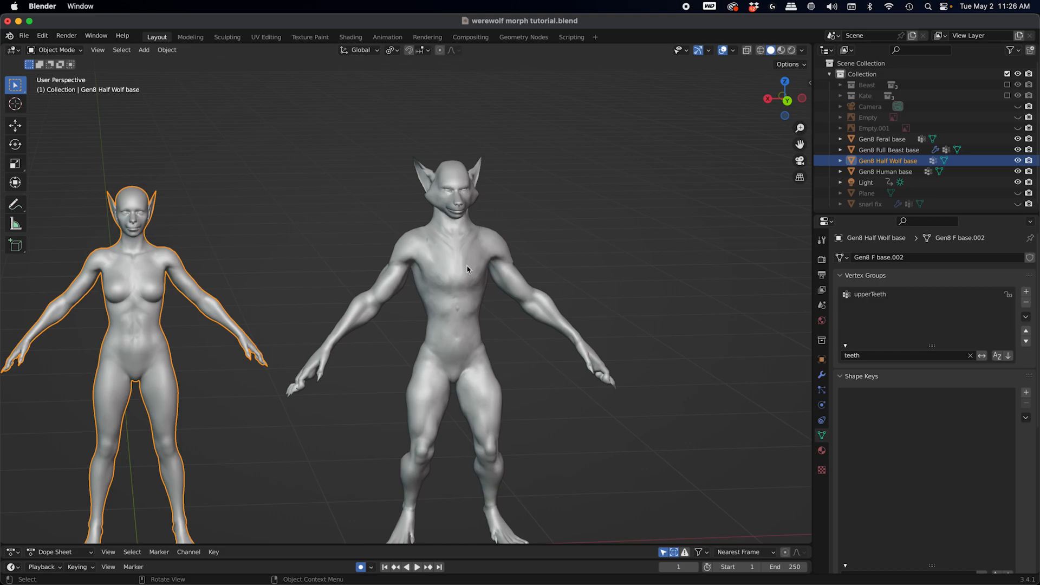
# Step: Select the Gen8 Human, Feral, Half Wolf and Full Beast bases one after another and compare their proportions
pyautogui.moveTo(467, 269); pyautogui.dragTo(666, 228, button='middle')
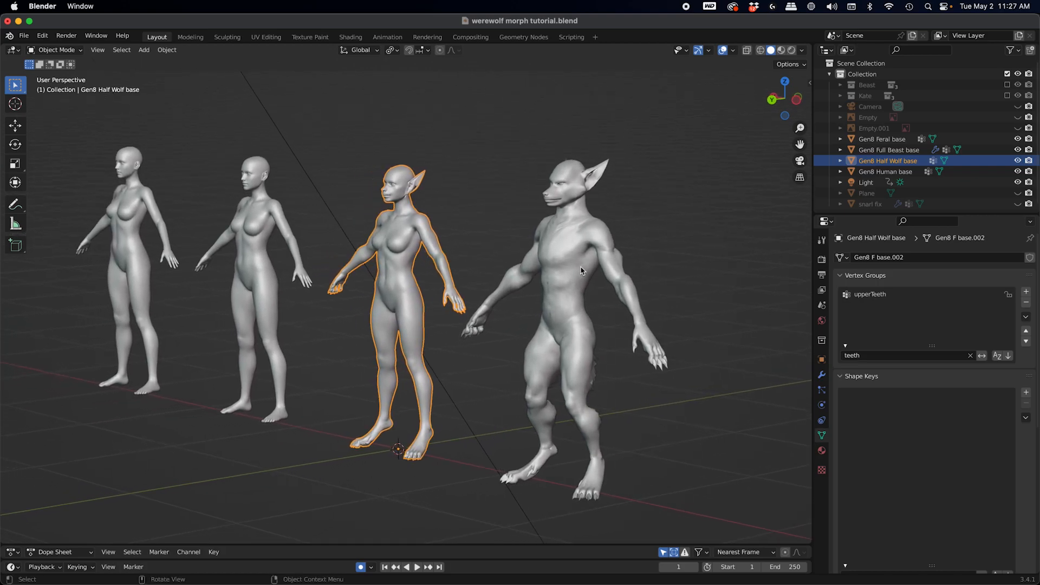
pyautogui.click(149, 232)
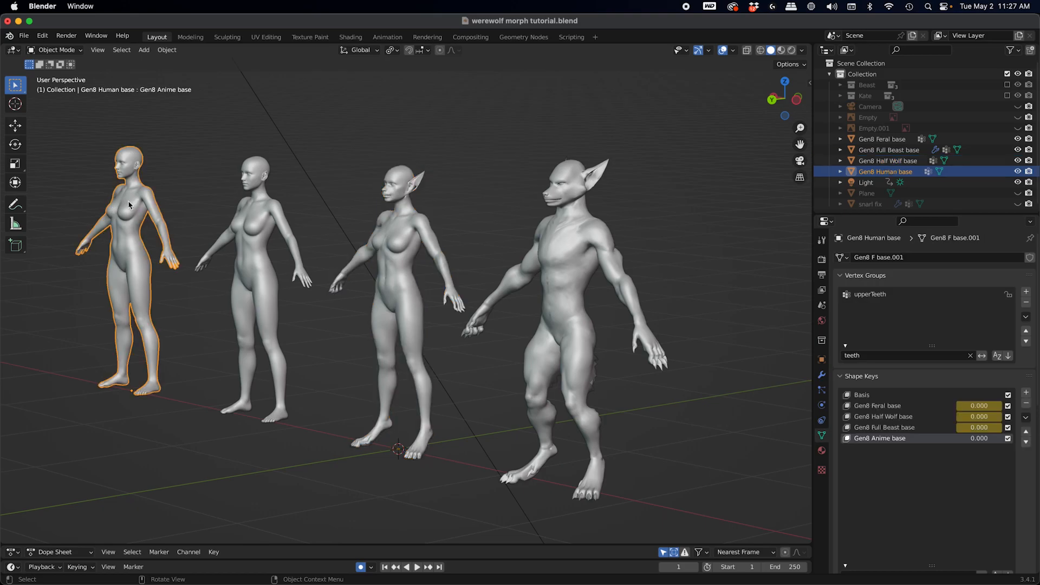
pyautogui.click(254, 218)
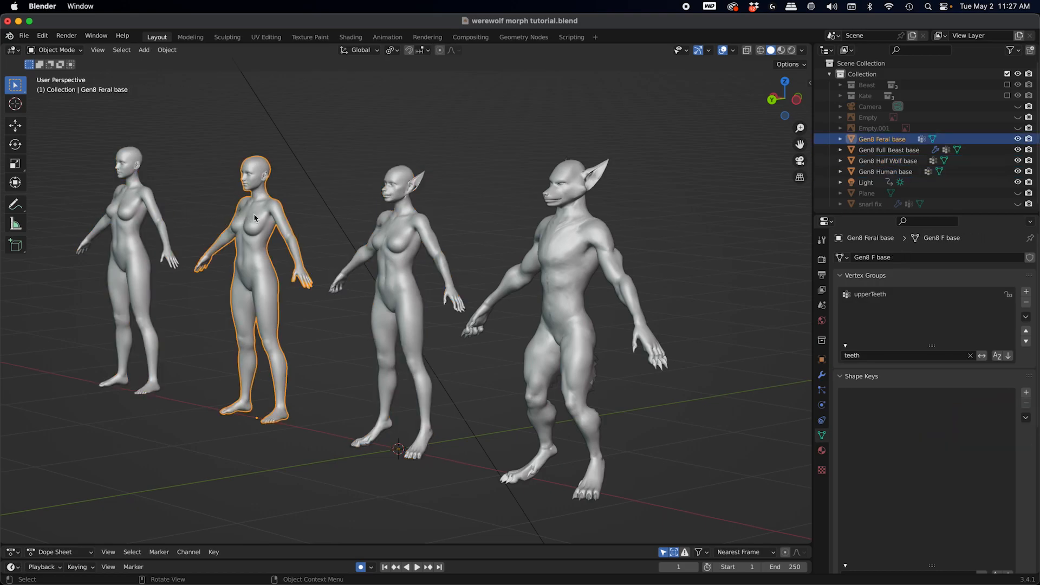
pyautogui.click(390, 229)
pyautogui.moveTo(380, 269); pyautogui.dragTo(443, 269, button='middle')
pyautogui.moveTo(409, 227); pyautogui.dragTo(347, 222, button='middle')
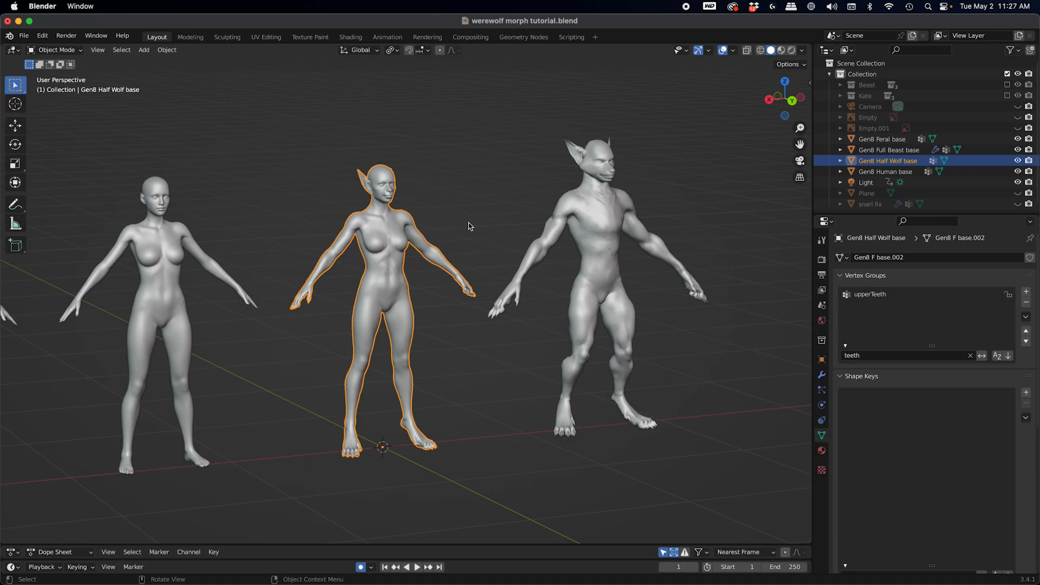
pyautogui.moveTo(475, 246); pyautogui.dragTo(486, 255, button='middle')
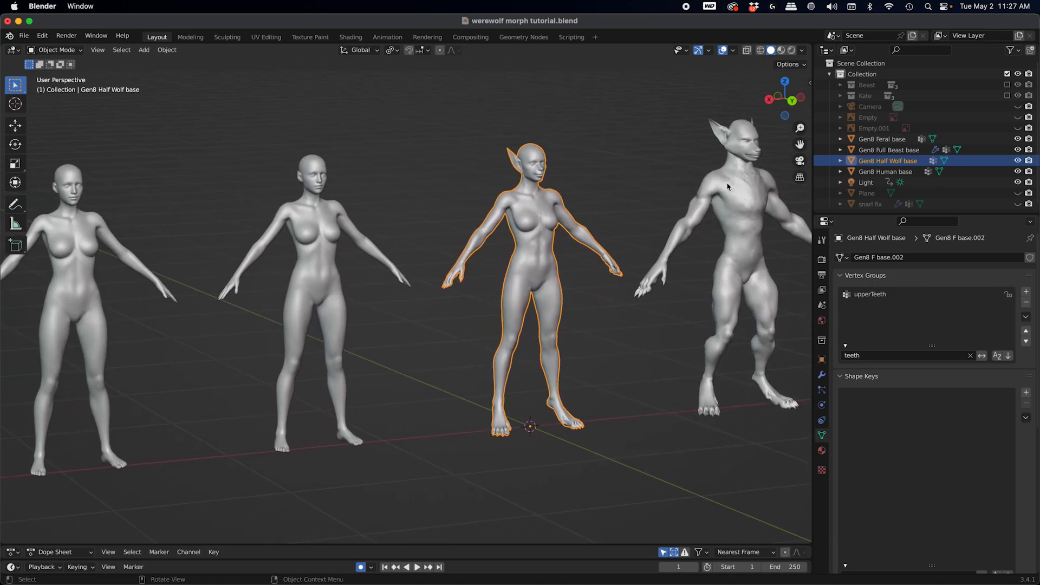
pyautogui.moveTo(724, 198); pyautogui.dragTo(341, 313, button='middle')
pyautogui.click(703, 223)
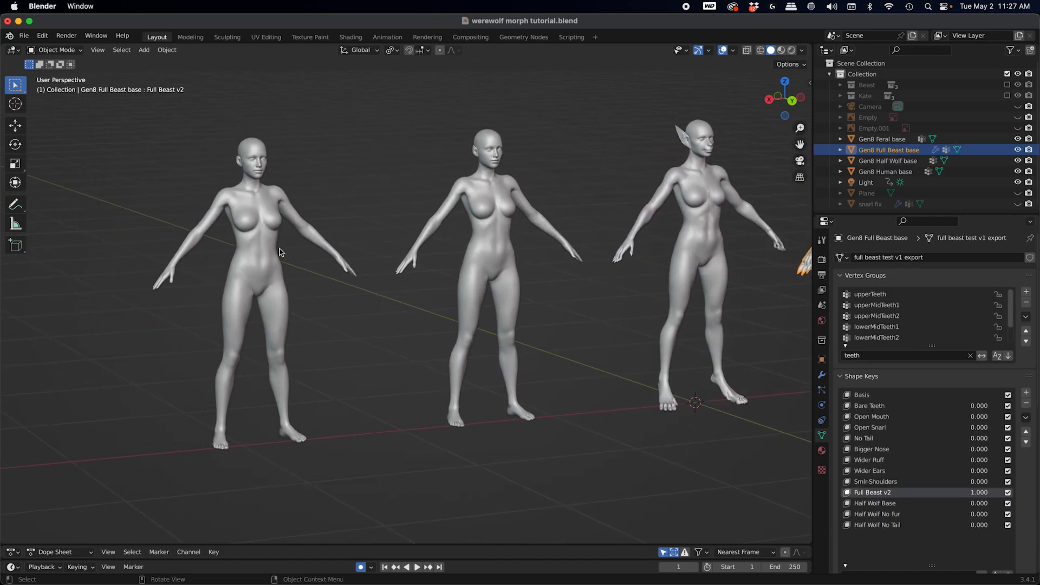
# Step: Open the Gen8 Human base in Edit Mode with face selection and frame the topology of its head
pyautogui.click(284, 265)
pyautogui.scroll(3, 292, 263)
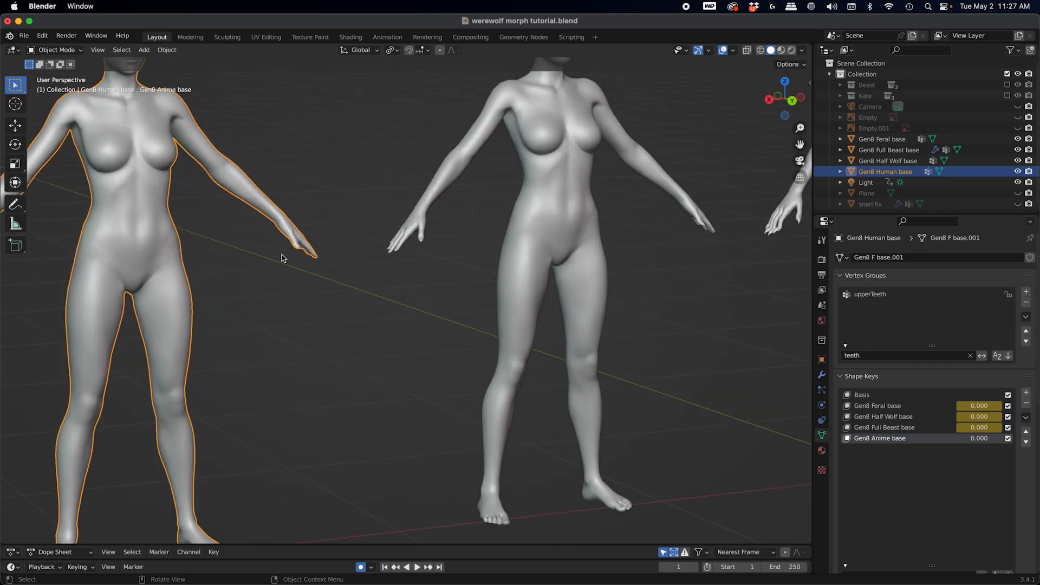
pyautogui.keyDown('shift'); pyautogui.moveTo(294, 262); pyautogui.dragTo(344, 395, button='middle'); pyautogui.keyUp('shift')
pyautogui.moveTo(275, 380); pyautogui.dragTo(311, 369, button='middle')
pyautogui.press('Tab')
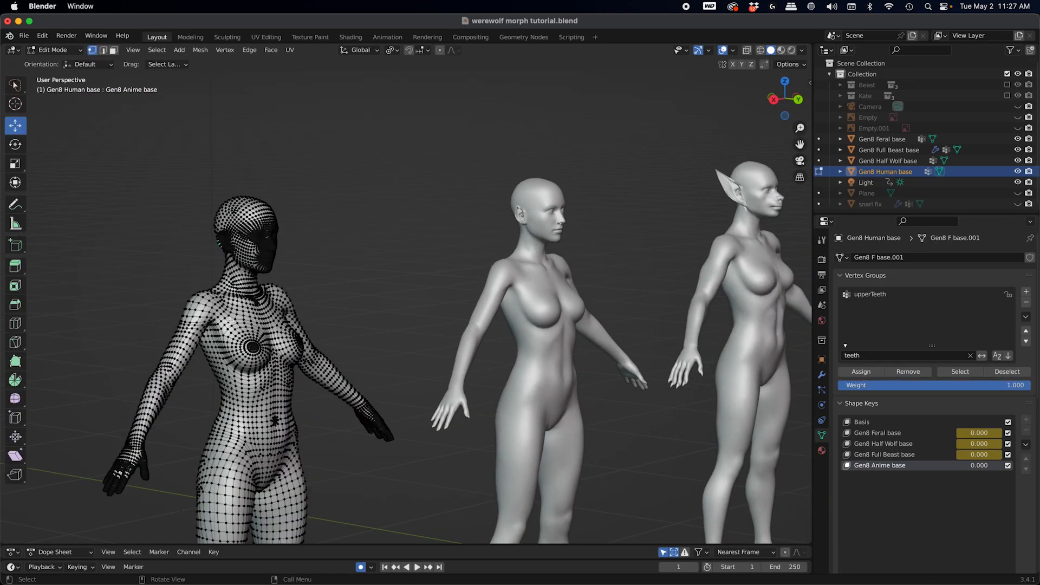
pyautogui.scroll(6, 232, 320)
pyautogui.click(115, 51)
pyautogui.keyDown('shift'); pyautogui.moveTo(217, 196); pyautogui.dragTo(628, 286, button='middle'); pyautogui.keyUp('shift')
pyautogui.scroll(3, 325, 202)
pyautogui.scroll(-2, 331, 261)
pyautogui.scroll(4, 341, 262)
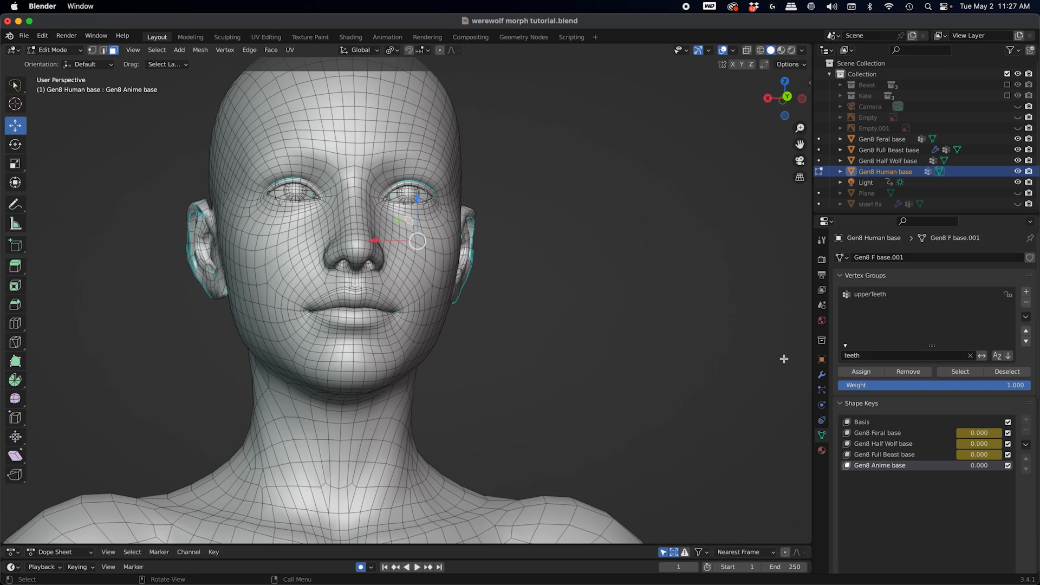
# Step: Search the Human base's vertex groups for "nose" and clear the filter again
pyautogui.click(857, 356)
pyautogui.write('nose')
pyautogui.press('Return')
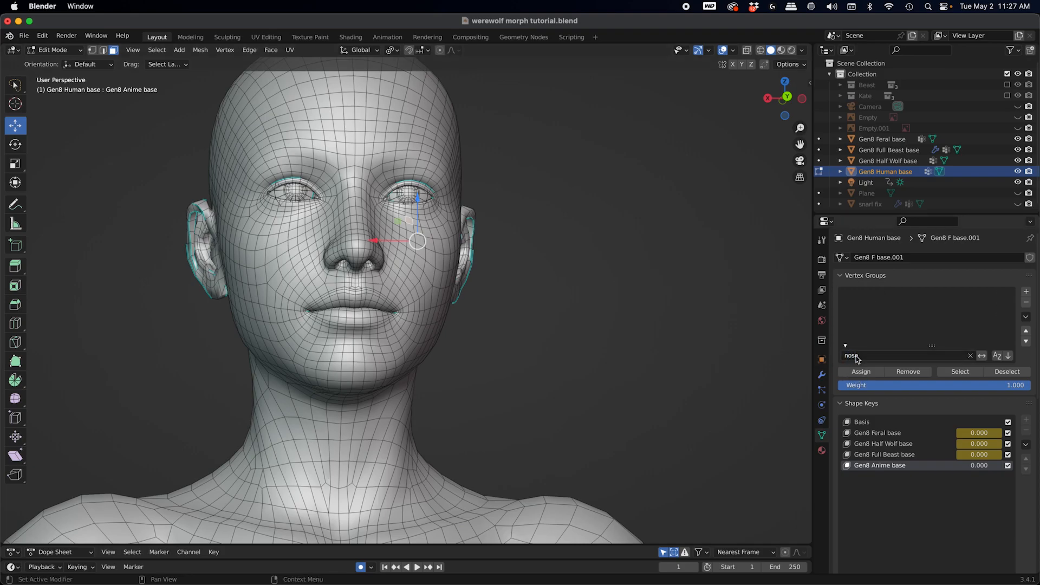
pyautogui.press('BackSpace')
pyautogui.moveTo(411, 261); pyautogui.dragTo(390, 244, button='middle')
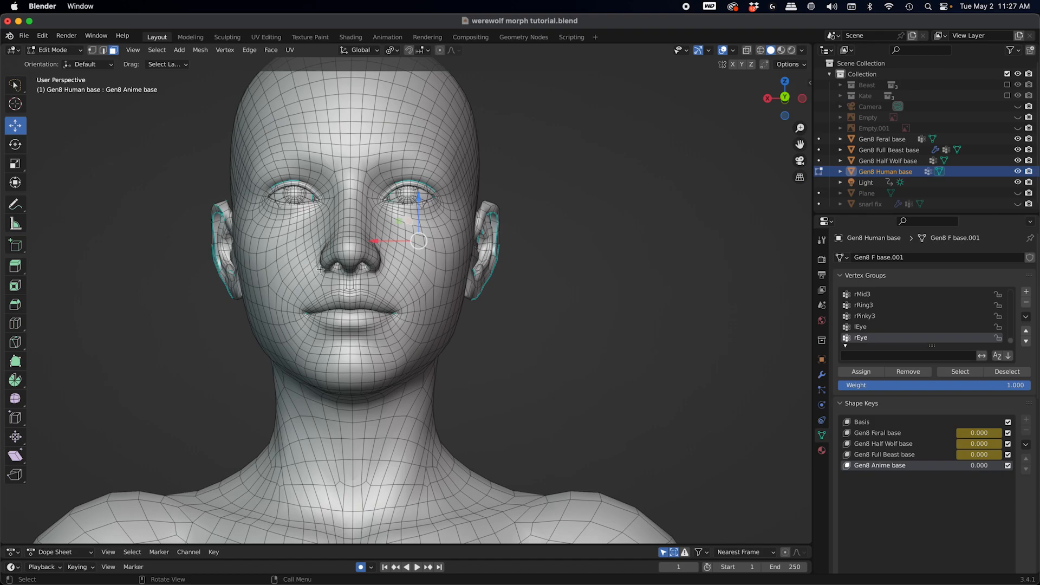
# Step: Select the faces covering the Human base's nose with Select Lasso and examine them in profile
pyautogui.press('l')
pyautogui.click(16, 86)
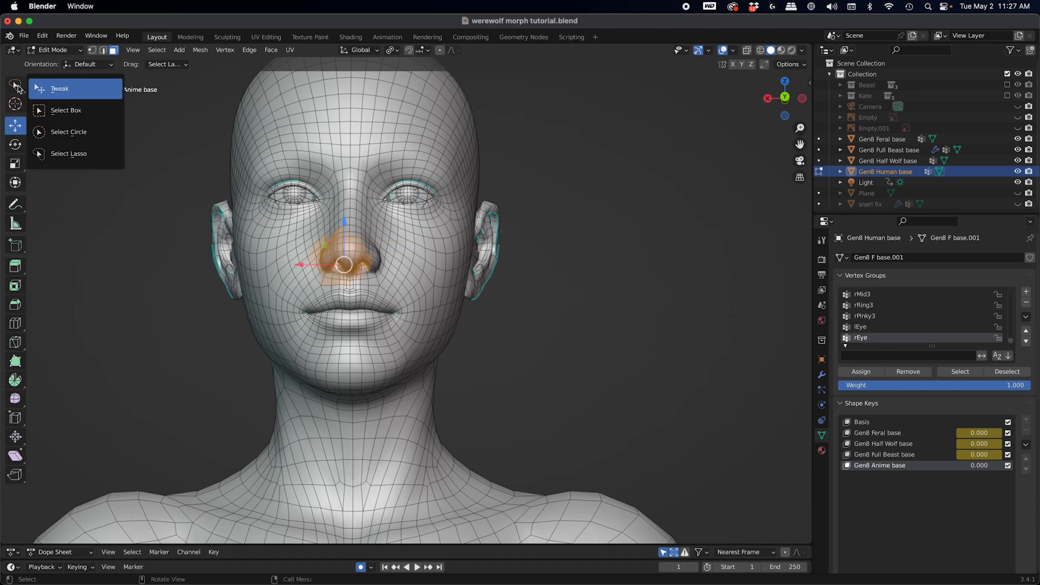
pyautogui.click(68, 153)
pyautogui.moveTo(355, 230)
pyautogui.mouseDown()
pyautogui.moveTo(325, 245)
pyautogui.moveTo(340, 281)
pyautogui.moveTo(374, 269)
pyautogui.moveTo(364, 235)
pyautogui.mouseUp()
pyautogui.moveTo(364, 235); pyautogui.dragTo(455, 277, button='middle')
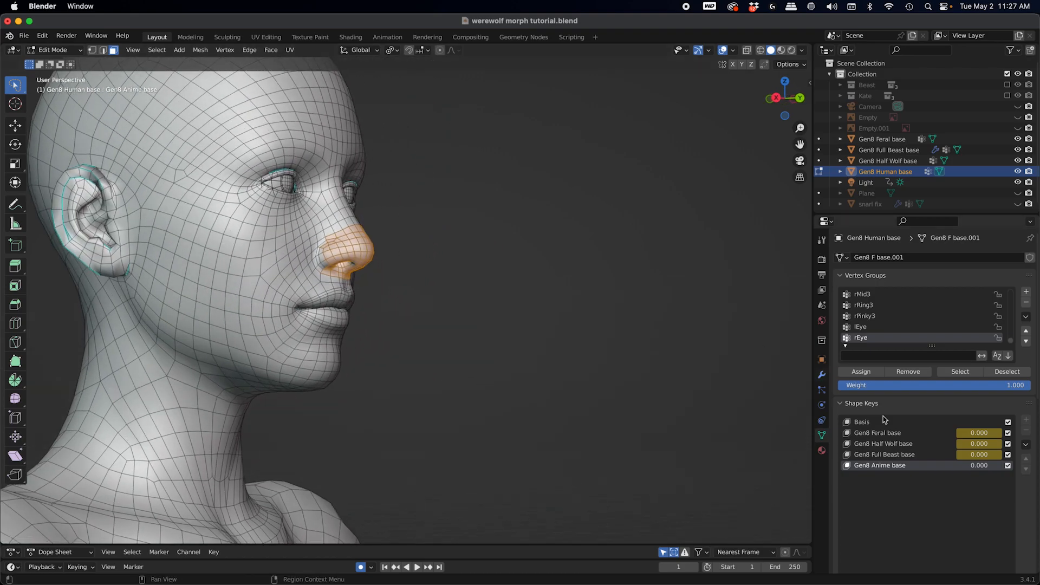
# Step: Set the Human base's Gen8 Half Wolf base shape key to 1.000 and examine how the nose and ears deform
pyautogui.moveTo(970, 447); pyautogui.dragTo(1014, 447)
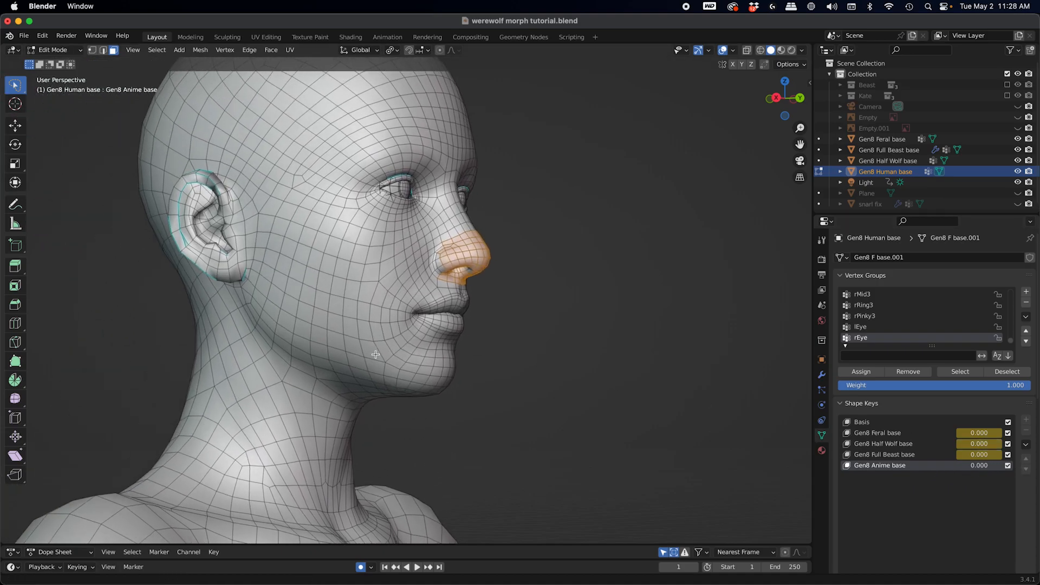
pyautogui.moveTo(375, 355)
pyautogui.mouseDown(button='middle')
pyautogui.moveTo(322, 355)
pyautogui.moveTo(434, 365)
pyautogui.moveTo(392, 359)
pyautogui.mouseUp(button='middle')
pyautogui.scroll(-2, 322, 356)
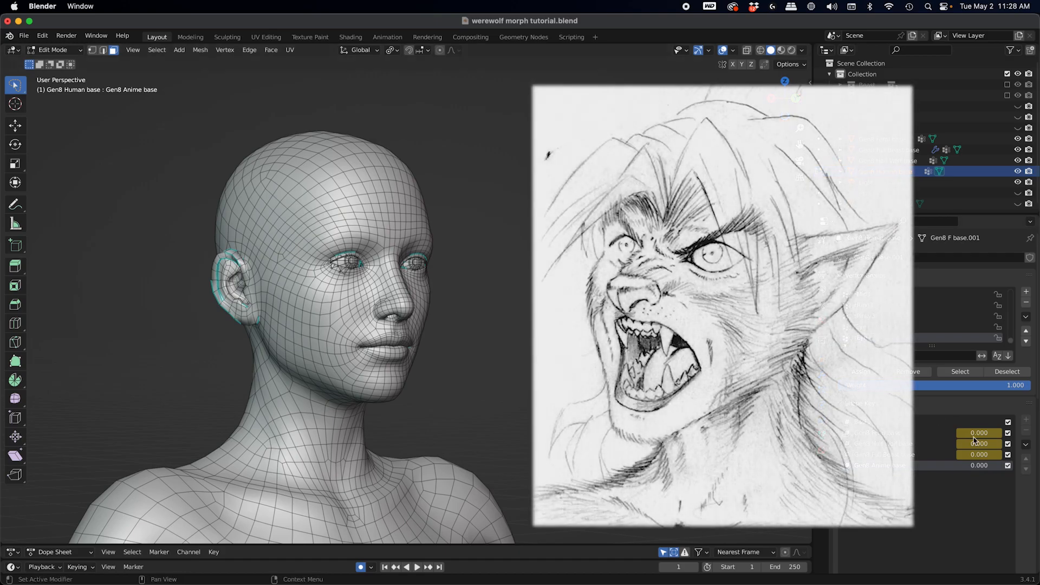
pyautogui.moveTo(978, 445); pyautogui.dragTo(1008, 445)
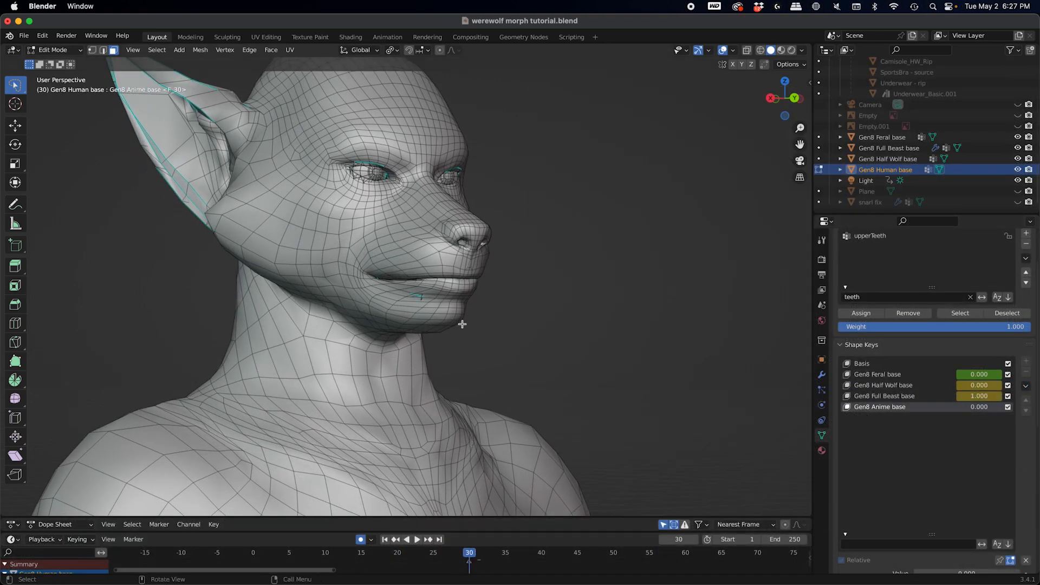
# Step: Scrub the timeline back from frame 30 and forward again to preview the head's shape key morph
pyautogui.keyDown('shift'); pyautogui.scroll(3, 462, 323); pyautogui.keyUp('shift')
pyautogui.keyDown('shift'); pyautogui.hscroll(-3, 462, 324); pyautogui.keyUp('shift')
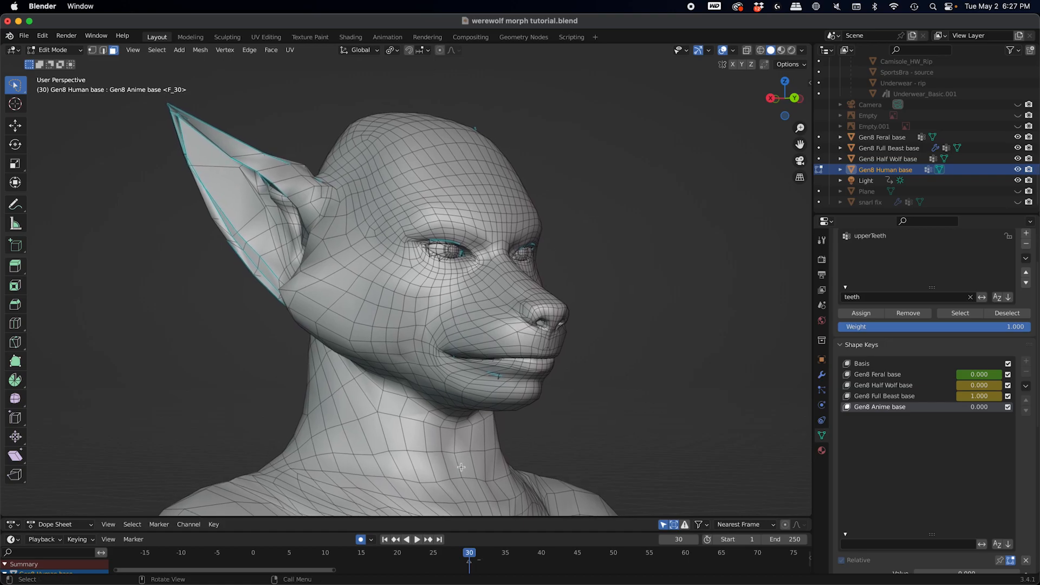
pyautogui.moveTo(471, 552); pyautogui.dragTo(407, 551)
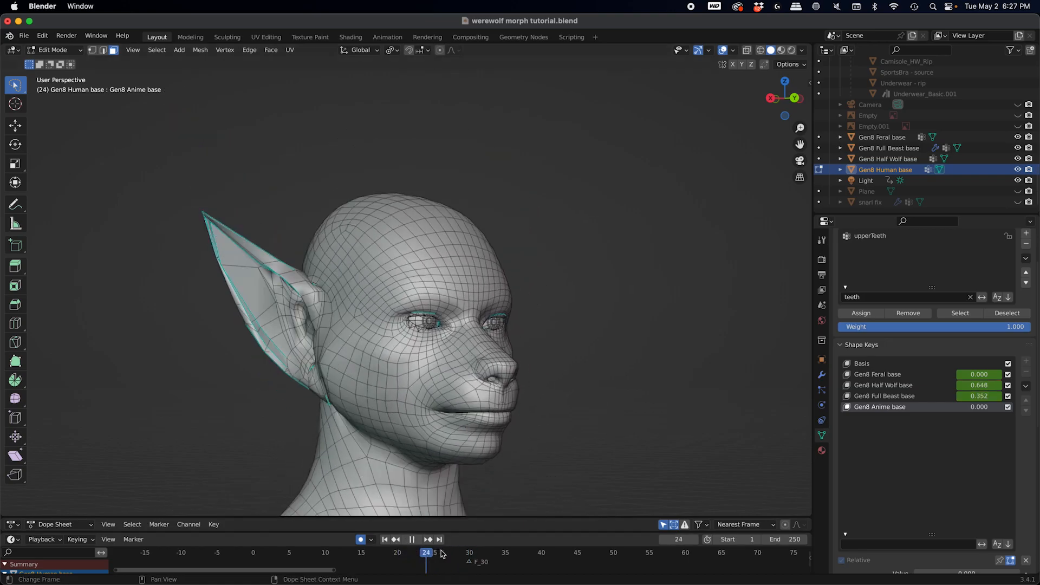
pyautogui.moveTo(400, 556); pyautogui.dragTo(470, 561)
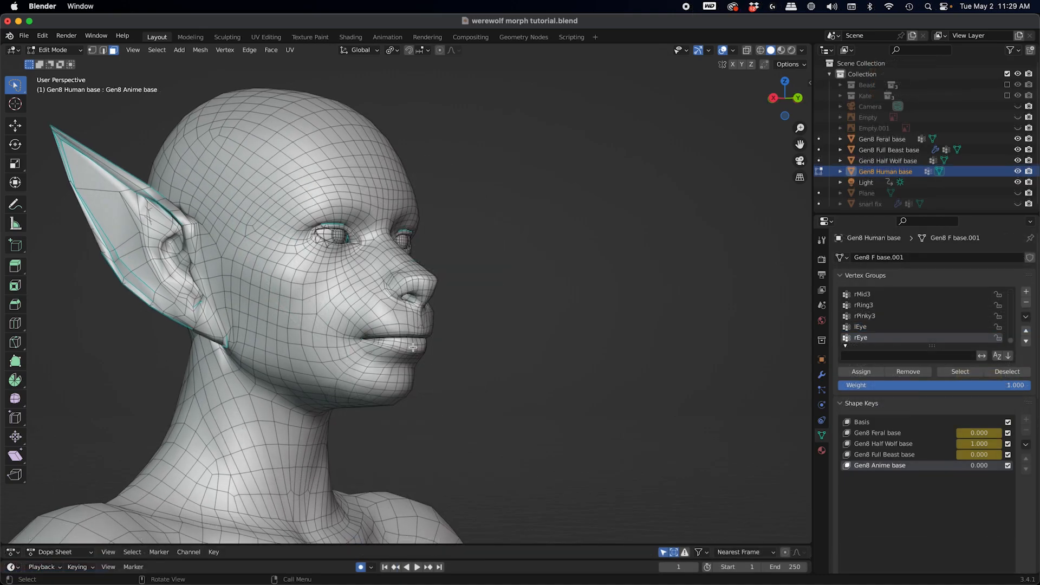
# Step: Try to expose the teeth by hiding the faces around the Human base's mouth, and reveal the hidden faces again
pyautogui.scroll(3, 415, 347)
pyautogui.moveTo(406, 324); pyautogui.dragTo(371, 310, button='middle')
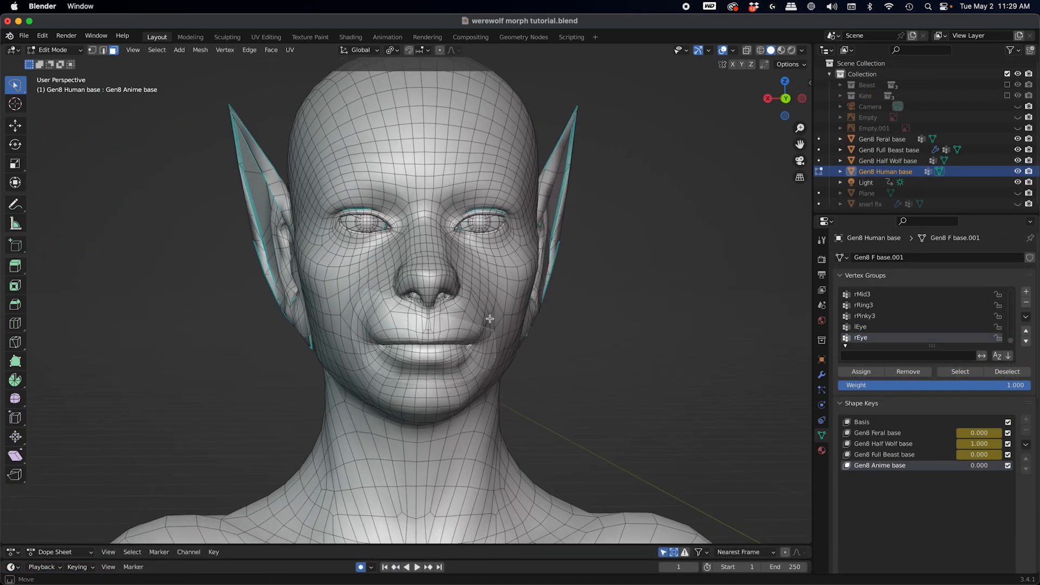
pyautogui.press('l')
pyautogui.moveTo(419, 274); pyautogui.dragTo(432, 375, button='middle')
pyautogui.press('h')
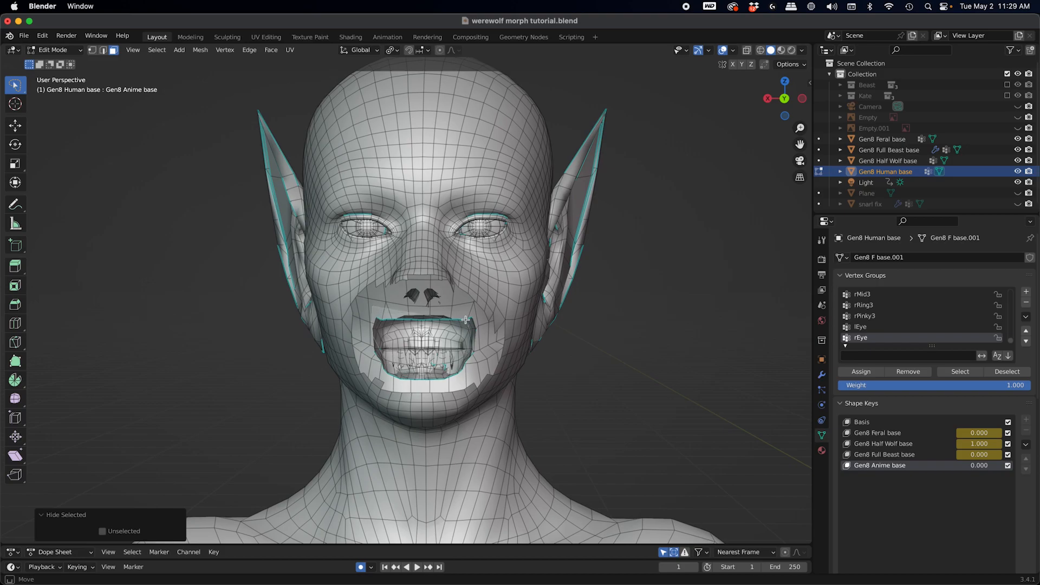
pyautogui.press('l')
pyautogui.press('h')
pyautogui.moveTo(465, 320); pyautogui.dragTo(510, 289, button='middle')
pyautogui.scroll(5, 385, 356)
pyautogui.hotkey('alt', 'a')
pyautogui.hotkey('alt', 'h')
pyautogui.hotkey('alt', 'a')
# Step: Select the linked skin mesh and hide it to isolate the eyeballs and teeth for inspection
pyautogui.press('l')
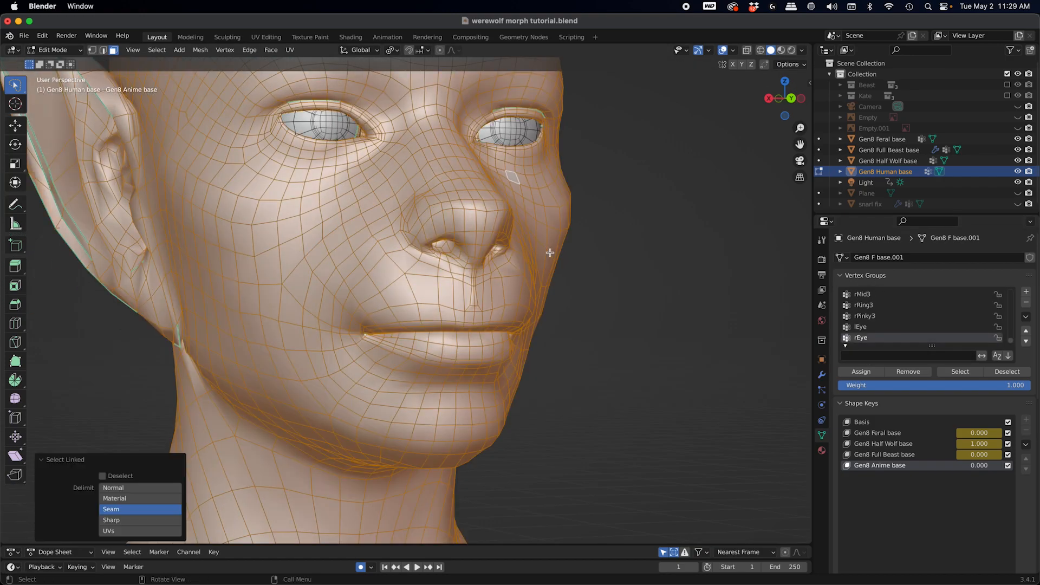
pyautogui.press('h')
pyautogui.moveTo(550, 252); pyautogui.dragTo(520, 304, button='middle')
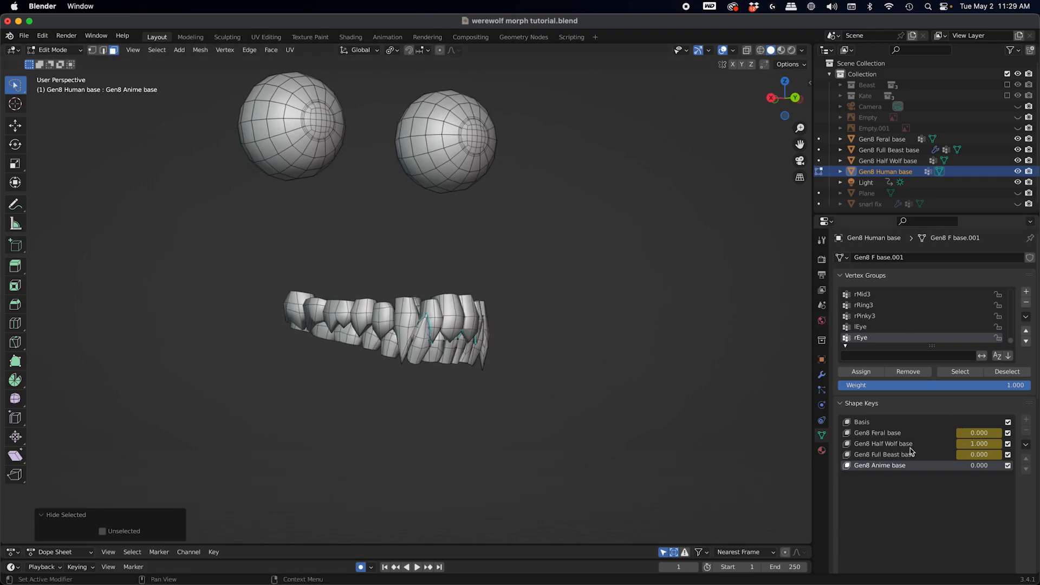
# Step: Set the Gen8 Half Wolf base shape key to 0.000 and reveal the hidden skin mesh with nothing selected
pyautogui.moveTo(975, 444); pyautogui.dragTo(920, 443)
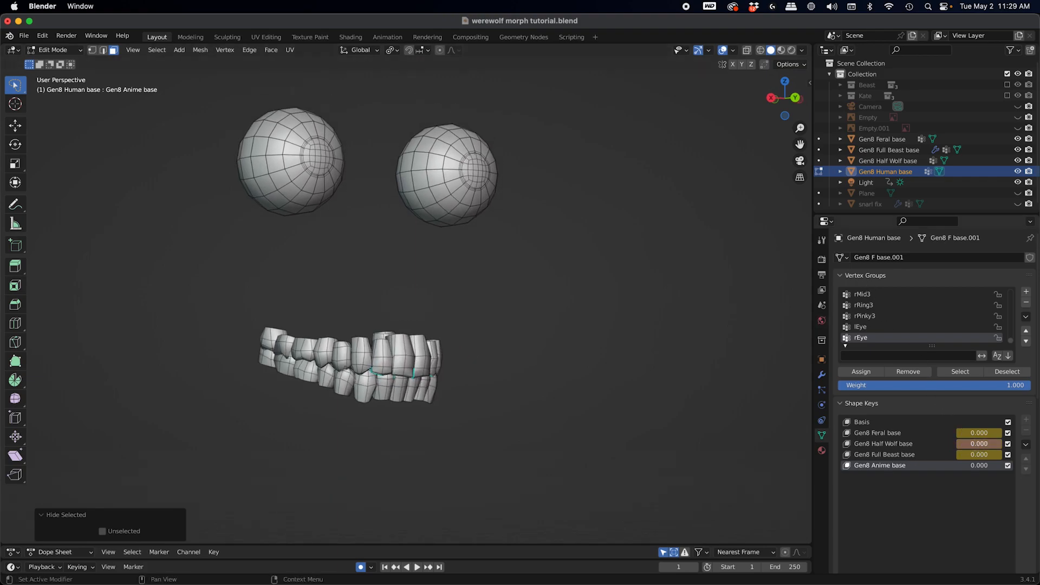
pyautogui.moveTo(976, 444); pyautogui.dragTo(934, 445)
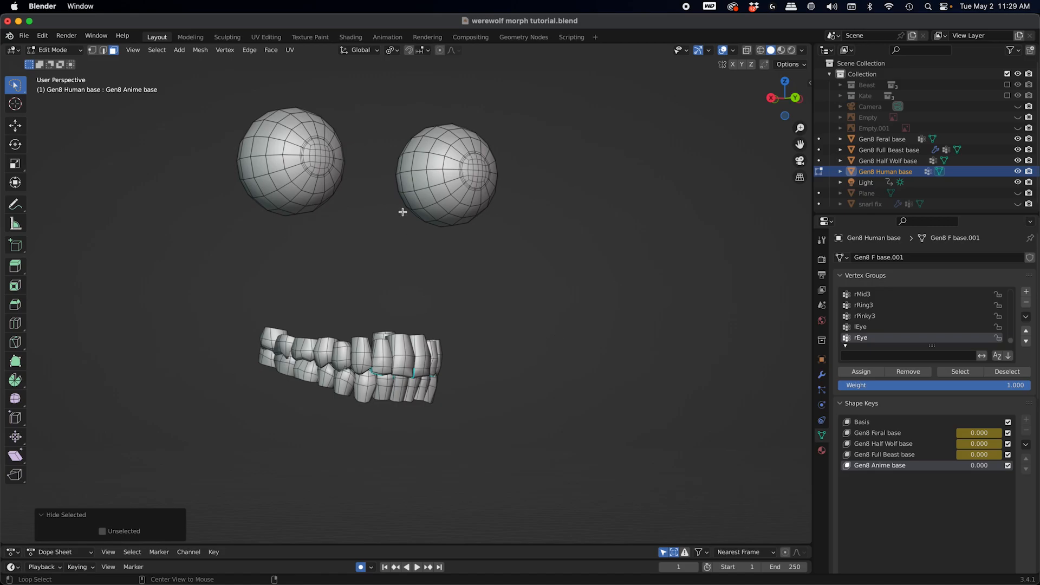
pyautogui.hotkey('alt', 'h')
pyautogui.click(602, 223)
pyautogui.moveTo(596, 236); pyautogui.dragTo(536, 225, button='middle')
pyautogui.scroll(-3, 543, 244)
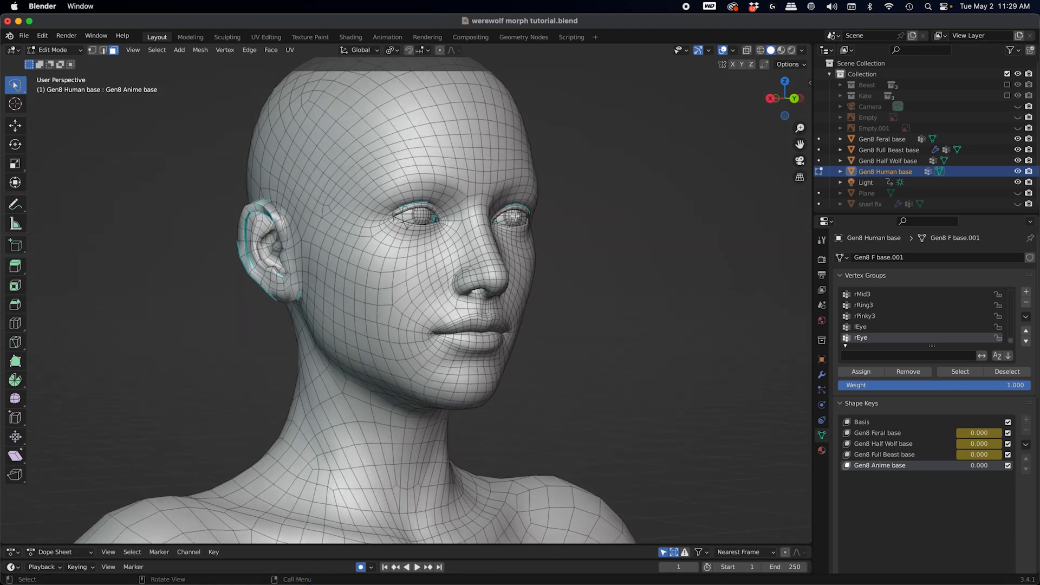
# Step: Examine the Human base's edge flow around the face, neck and shoulders, and across the torso, arms and legs
pyautogui.moveTo(514, 215); pyautogui.dragTo(507, 247, button='middle')
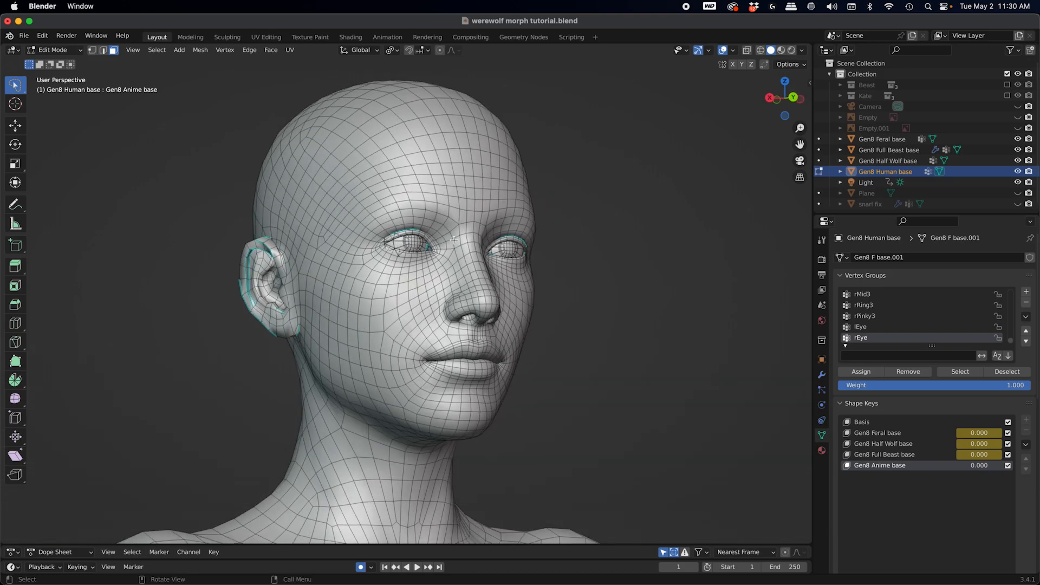
pyautogui.scroll(-2, 456, 239)
pyautogui.moveTo(458, 243); pyautogui.dragTo(601, 255, button='middle')
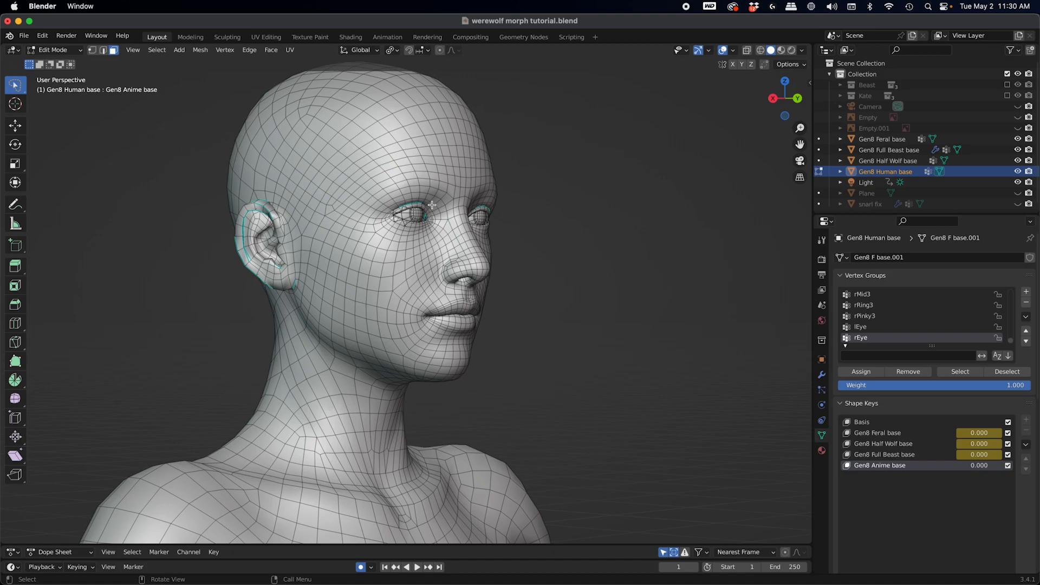
pyautogui.moveTo(431, 205); pyautogui.dragTo(371, 312, button='middle')
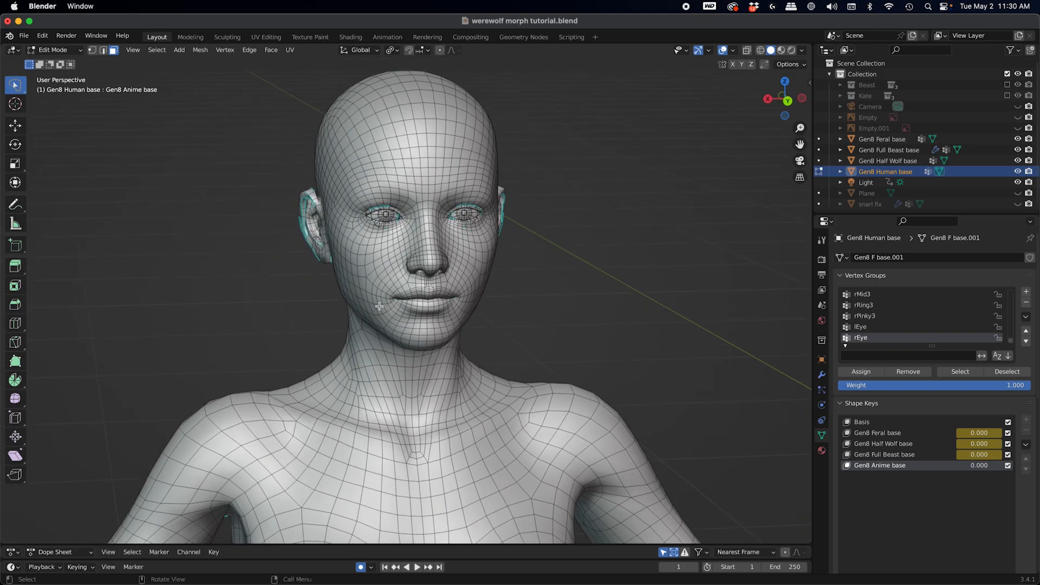
pyautogui.scroll(-2, 428, 279)
pyautogui.keyDown('shift'); pyautogui.moveTo(429, 280); pyautogui.dragTo(430, 228, button='middle'); pyautogui.keyUp('shift')
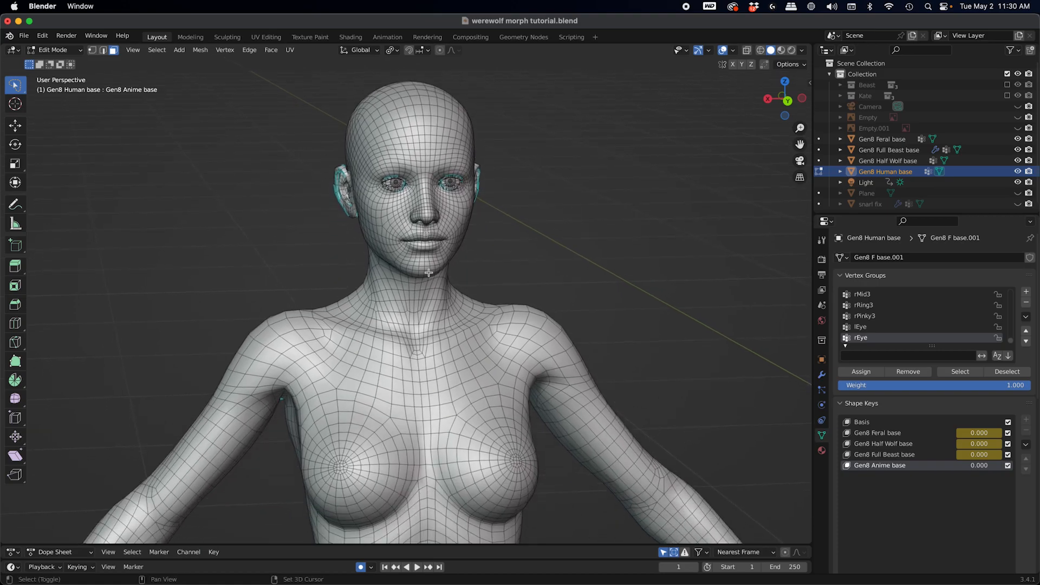
pyautogui.scroll(-4, 562, 348)
pyautogui.keyDown('shift'); pyautogui.moveTo(562, 348); pyautogui.dragTo(404, 278, button='middle'); pyautogui.keyUp('shift')
pyautogui.scroll(1, 647, 355)
pyautogui.keyDown('shift'); pyautogui.moveTo(271, 280); pyautogui.dragTo(369, 280, button='middle'); pyautogui.keyUp('shift')
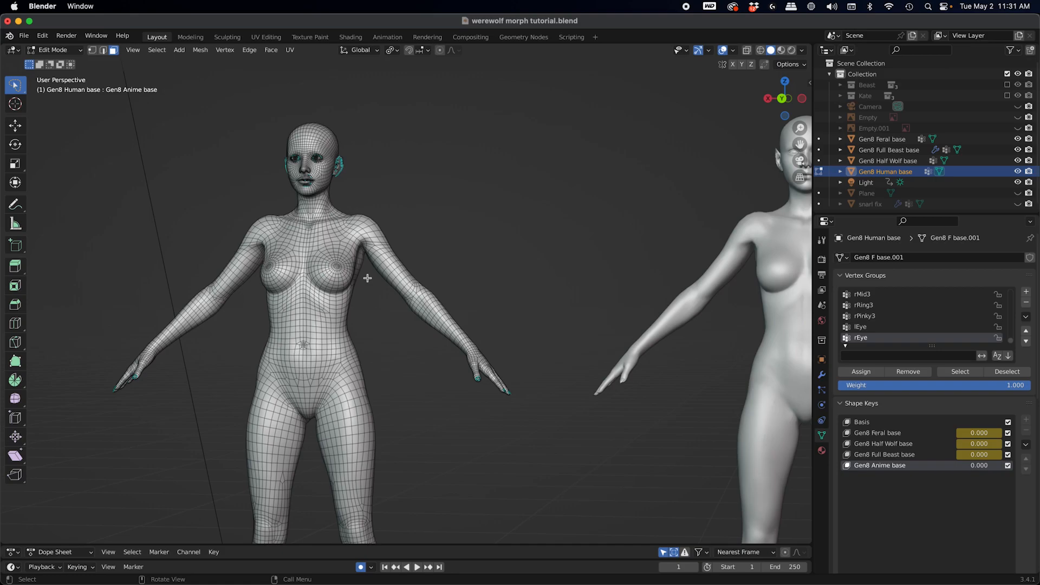
pyautogui.keyDown('shift'); pyautogui.moveTo(390, 232); pyautogui.dragTo(451, 187, button='middle'); pyautogui.keyUp('shift')
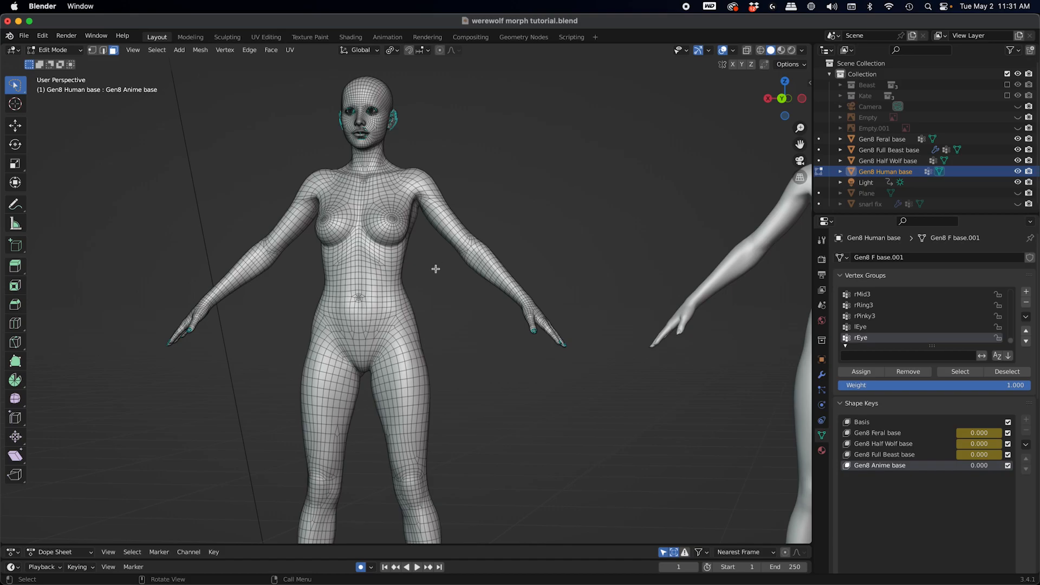
pyautogui.moveTo(436, 269); pyautogui.dragTo(429, 239, button='middle')
# Step: Return the Human base to Object Mode and frame all four base meshes side by side
pyautogui.press('Tab')
pyautogui.scroll(-4, 417, 260)
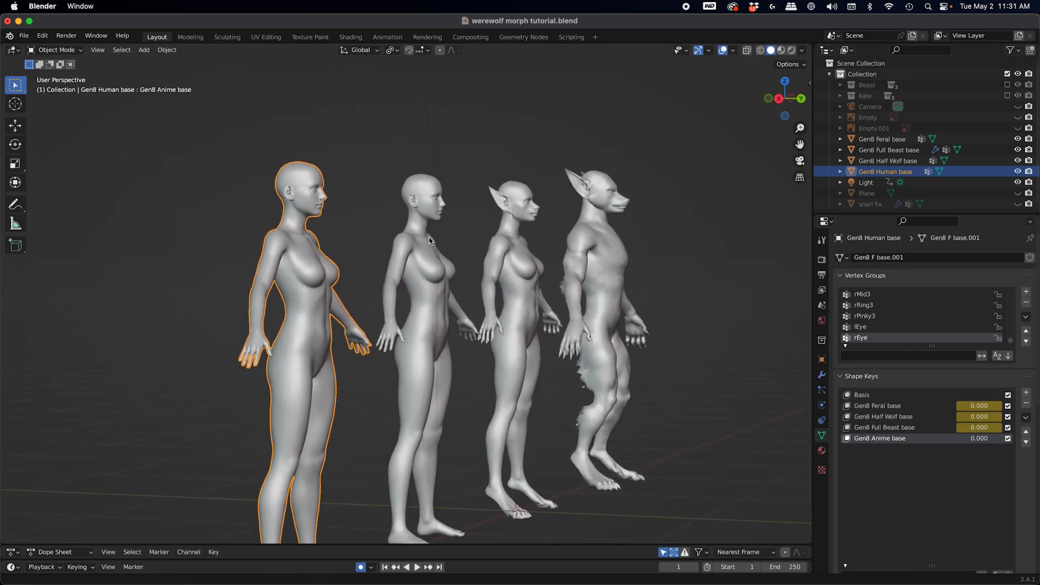
pyautogui.scroll(1, 330, 192)
pyautogui.keyDown('shift'); pyautogui.moveTo(343, 201); pyautogui.dragTo(333, 219, button='middle'); pyautogui.keyUp('shift')
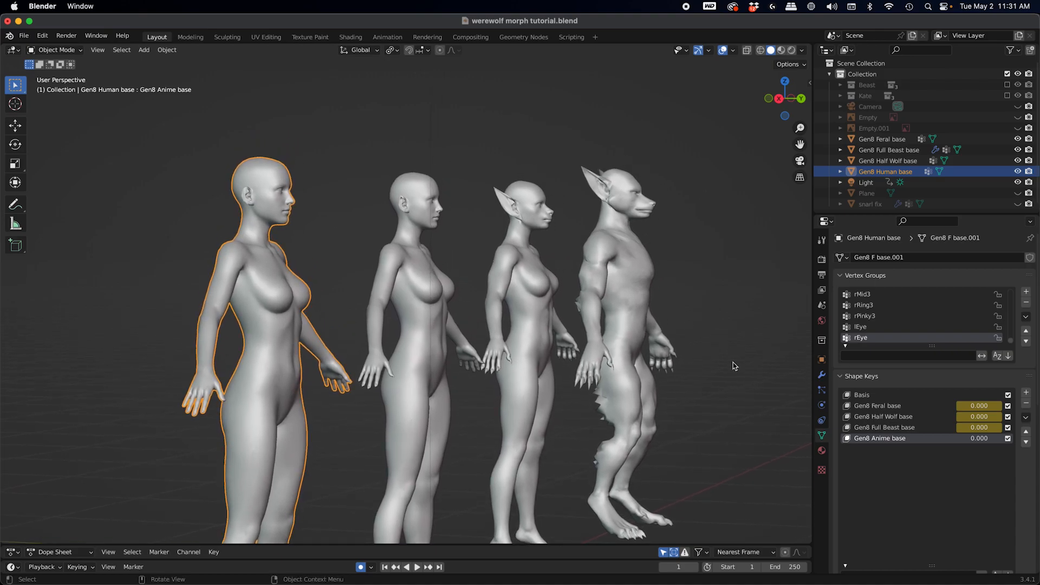
pyautogui.scroll(-3, 406, 368)
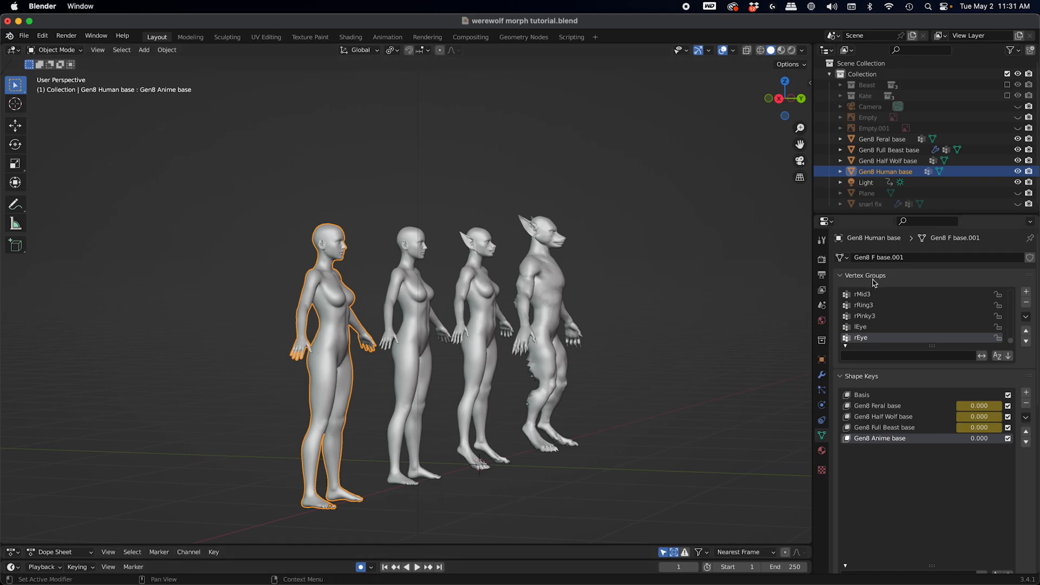
# Step: Include the Kate and Beast collections in the view layer and set the viewport shading colour to Texture
pyautogui.click(1008, 96)
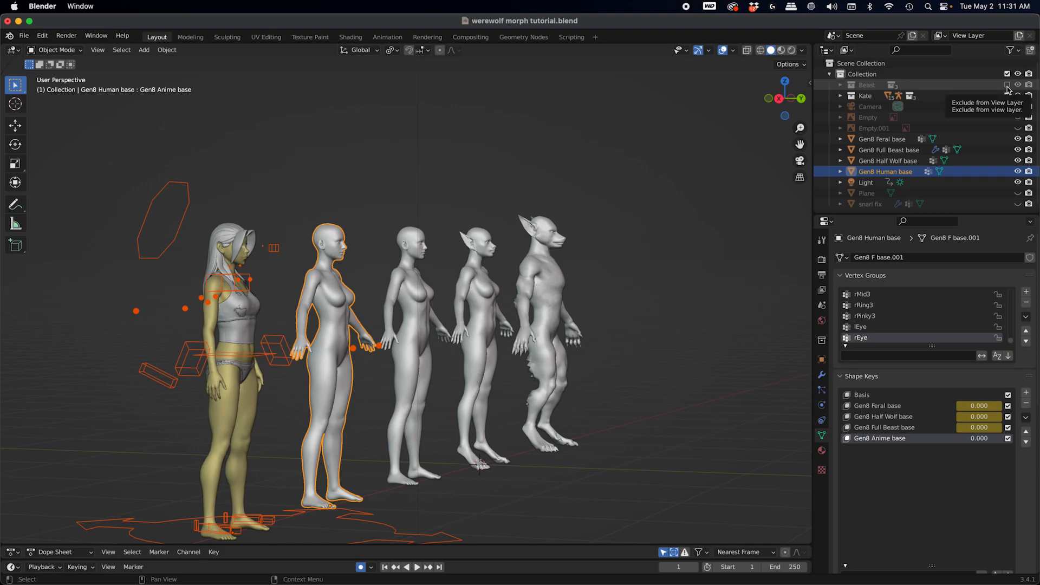
pyautogui.click(1007, 86)
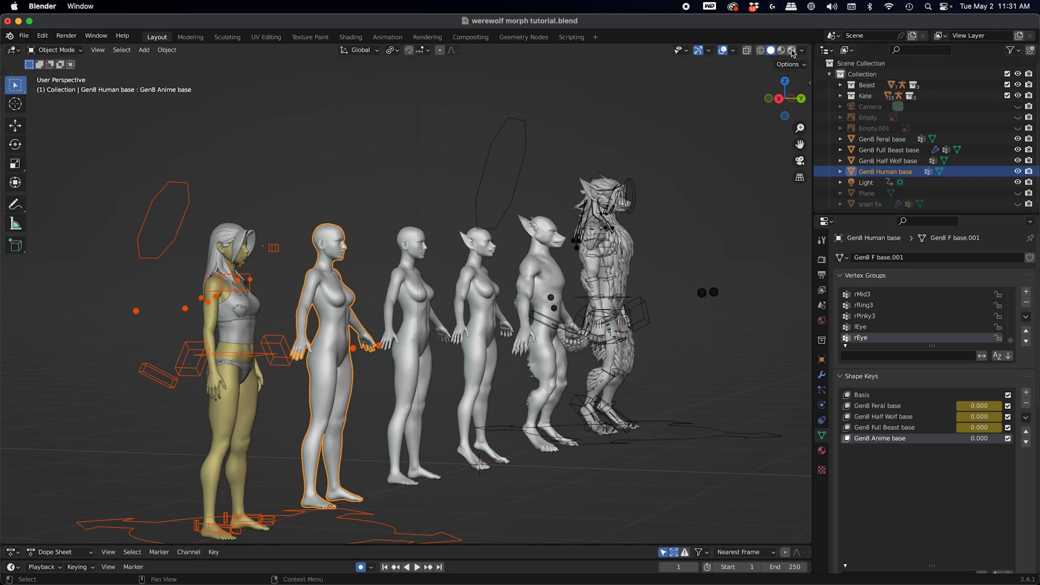
pyautogui.click(802, 51)
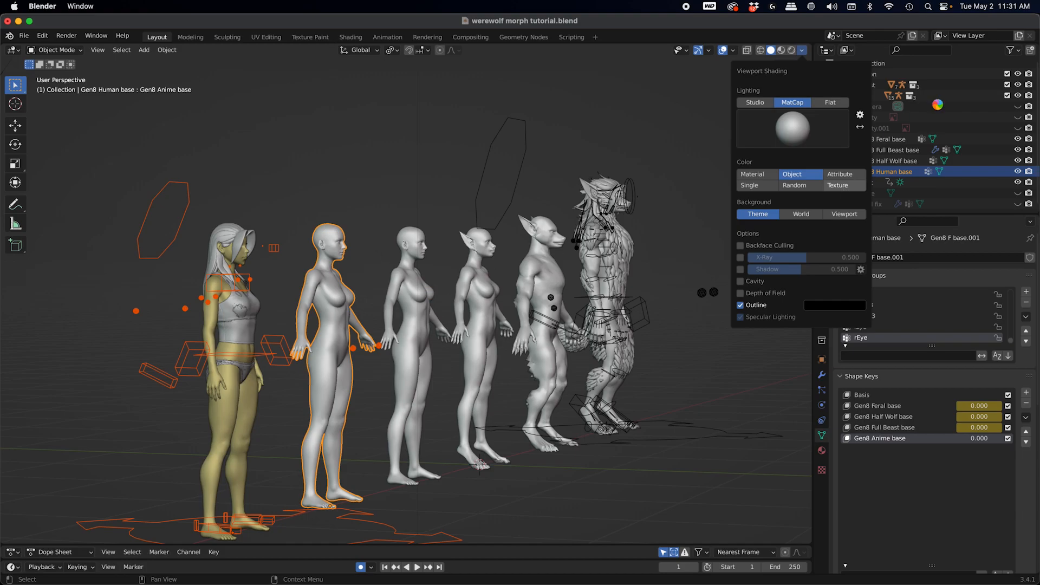
pyautogui.moveTo(419, 314); pyautogui.dragTo(394, 293, button='middle')
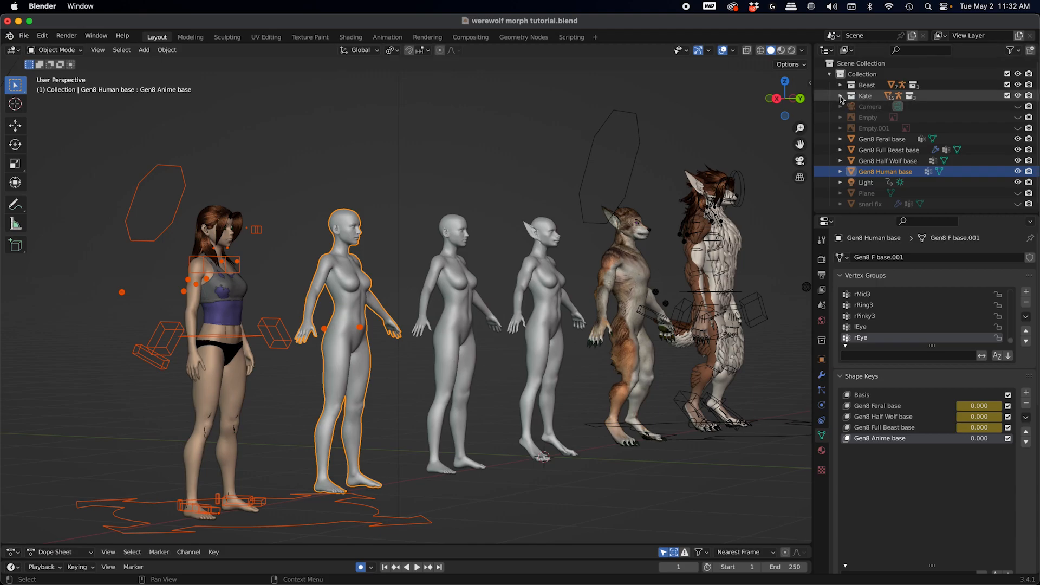
# Step: Expand the Kate collection, hide the Camisole_HW_Rip garment, and leave nothing selected
pyautogui.click(840, 96)
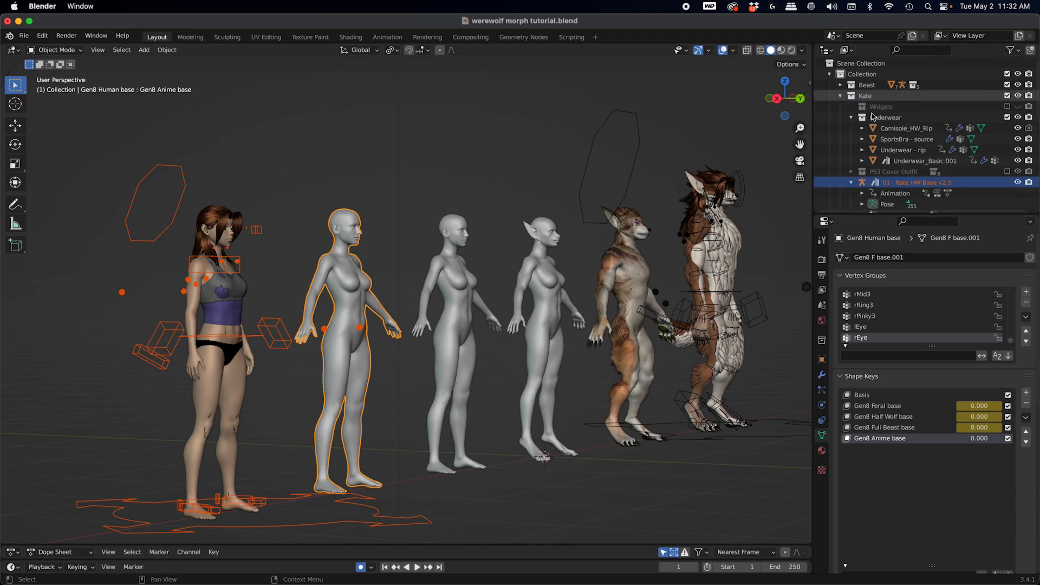
pyautogui.click(1018, 129)
pyautogui.keyDown('shift'); pyautogui.moveTo(413, 298); pyautogui.dragTo(500, 298, button='middle'); pyautogui.keyUp('shift')
pyautogui.keyDown('shift'); pyautogui.moveTo(609, 319); pyautogui.dragTo(505, 311, button='middle'); pyautogui.keyUp('shift')
pyautogui.click(285, 200)
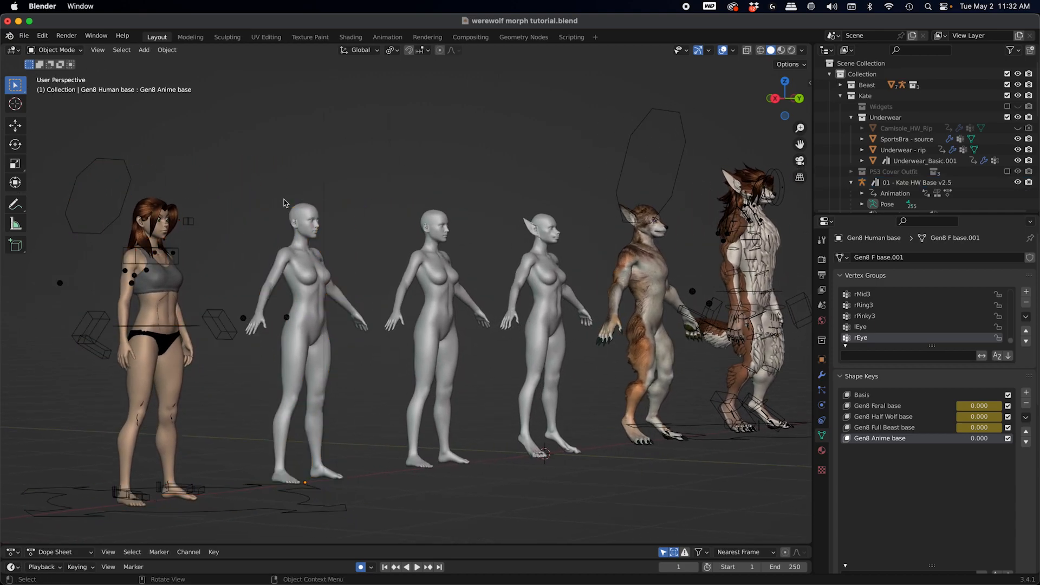
# Step: Select Kate's rig and examine her face, hair and upper body beside the Human base
pyautogui.click(179, 252)
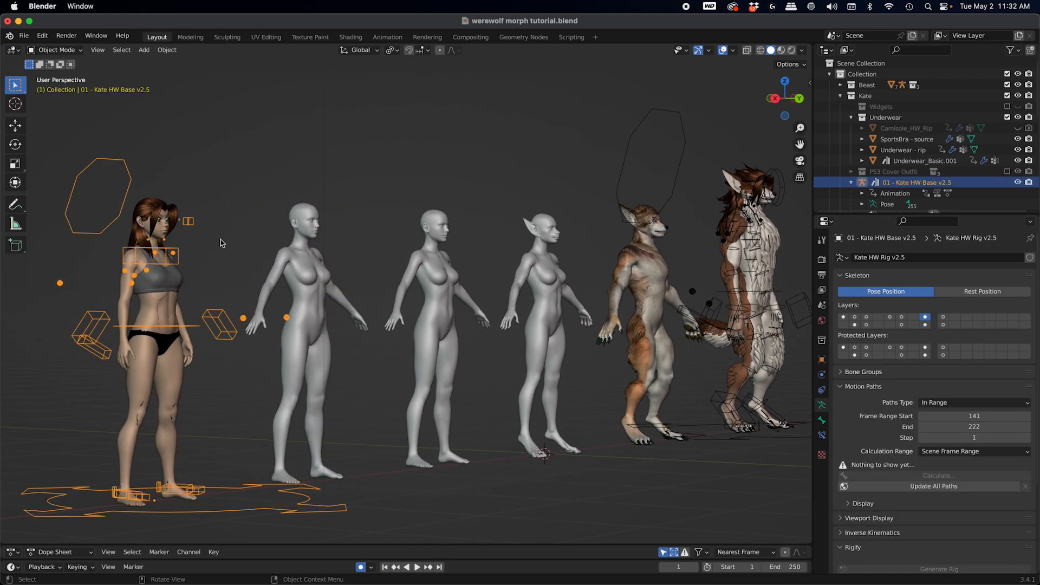
pyautogui.keyDown('shift'); pyautogui.moveTo(224, 239); pyautogui.dragTo(361, 272, button='middle'); pyautogui.keyUp('shift')
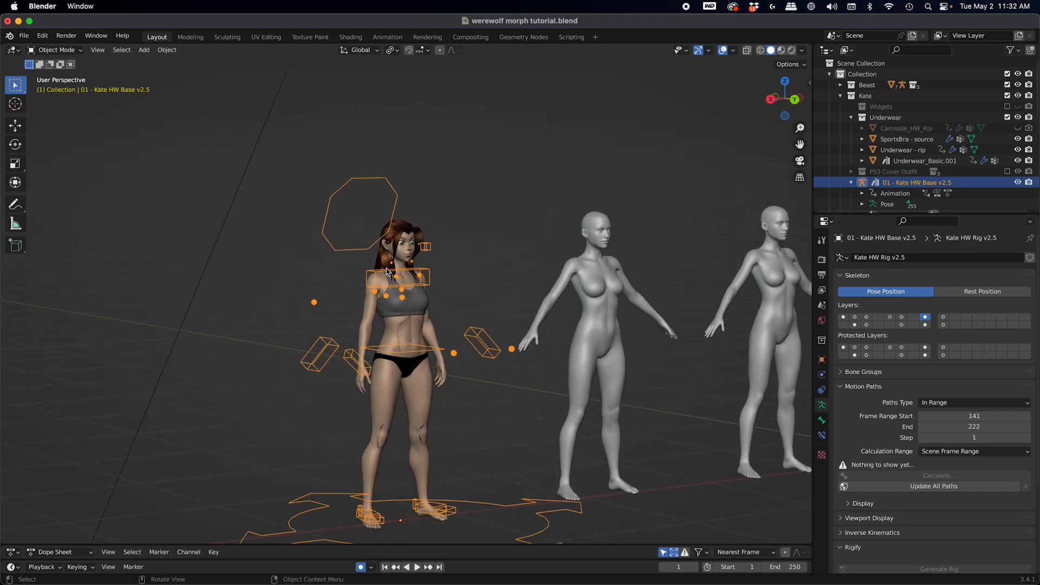
pyautogui.scroll(1, 386, 270)
pyautogui.scroll(2, 389, 273)
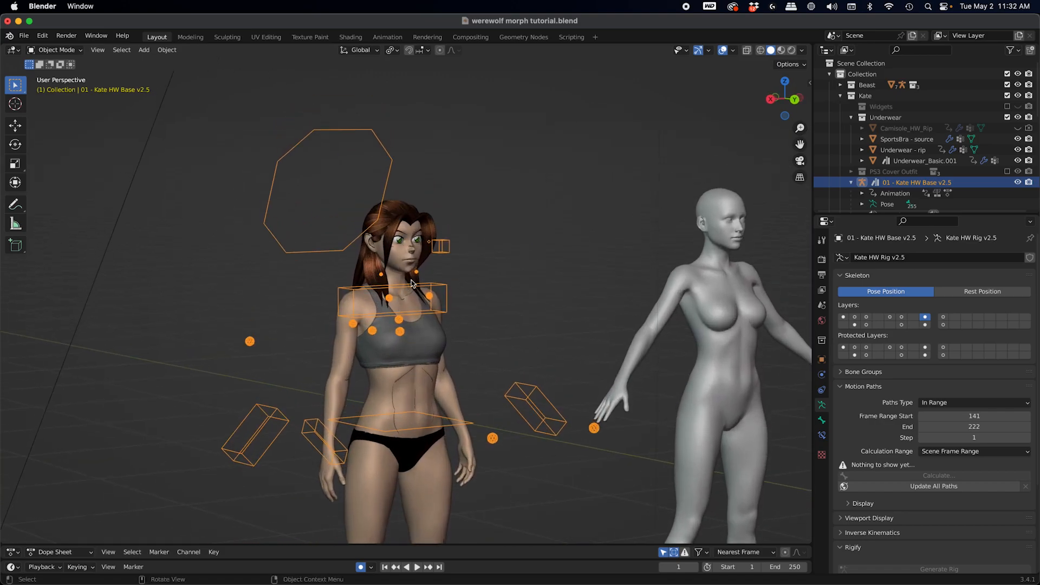
pyautogui.scroll(1, 415, 287)
pyautogui.scroll(-2, 420, 295)
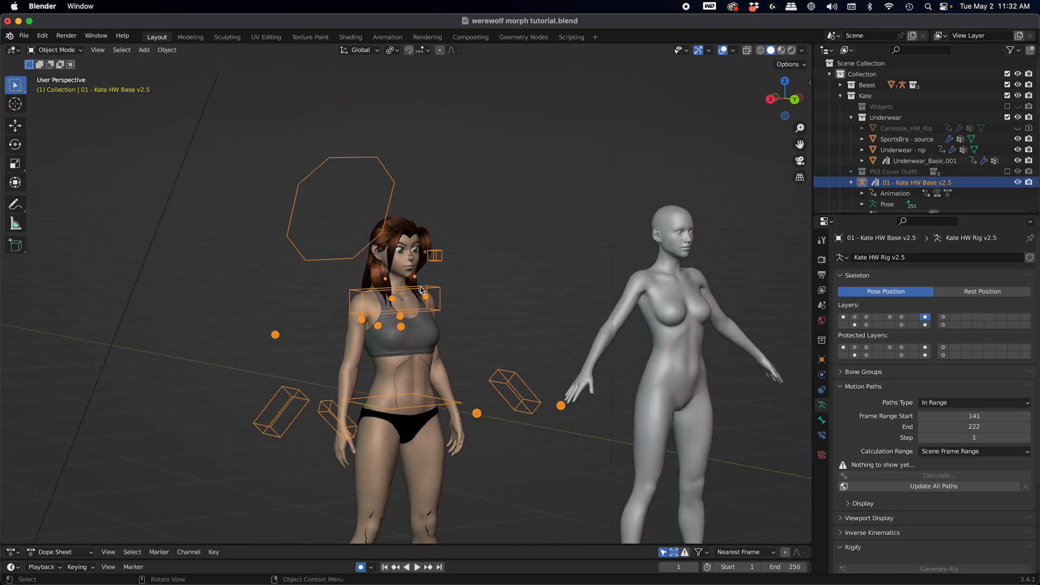
pyautogui.scroll(2, 422, 290)
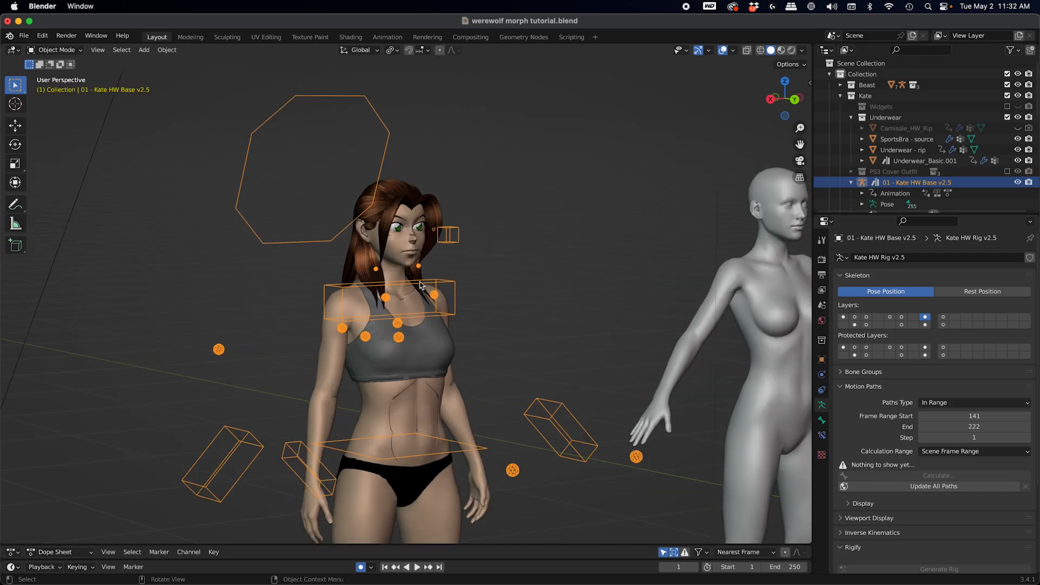
pyautogui.scroll(-1, 420, 285)
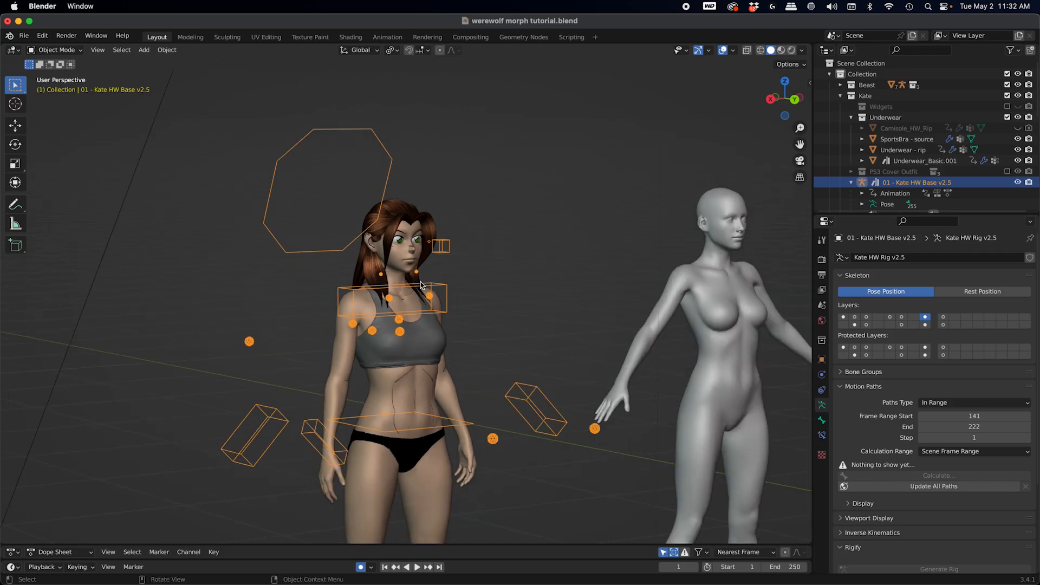
pyautogui.keyDown('shift'); pyautogui.moveTo(442, 287); pyautogui.dragTo(421, 214, button='middle'); pyautogui.keyUp('shift')
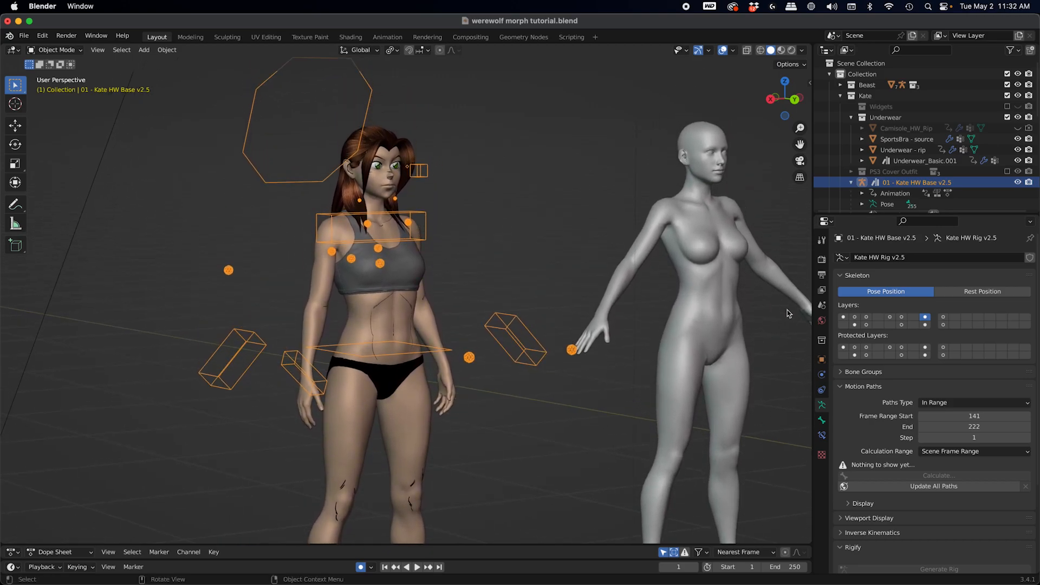
# Step: Show only the first bone layer of Kate's rig, enter Pose Mode, and hide the box-shaped shoulder control
pyautogui.click(843, 317)
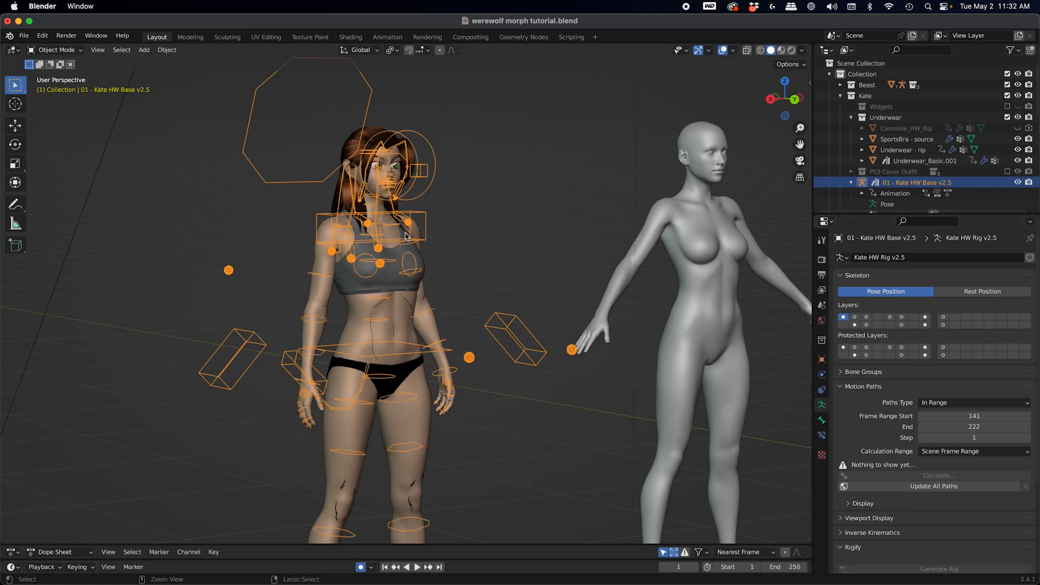
pyautogui.hotkey('ctrl', 'Tab')
pyautogui.click(426, 234)
pyautogui.moveTo(426, 235); pyautogui.dragTo(418, 344, button='middle')
pyautogui.scroll(1, 406, 235)
pyautogui.scroll(2, 402, 240)
pyautogui.scroll(-2, 428, 258)
pyautogui.press('h')
pyautogui.keyDown('ctrl'); pyautogui.moveTo(419, 278); pyautogui.dragTo(412, 323, button='middle'); pyautogui.keyUp('ctrl')
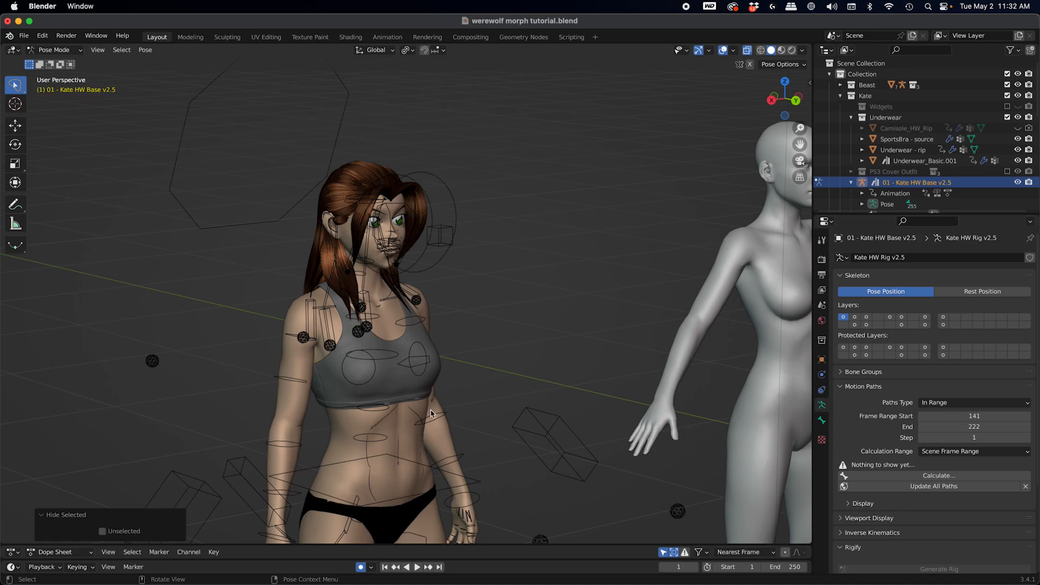
# Step: Frame Kate from the front and enlarge the Dope Sheet so her rig's keyframe channels are readable
pyautogui.scroll(-1, 431, 415)
pyautogui.keyDown('shift'); pyautogui.moveTo(435, 418); pyautogui.dragTo(470, 365, button='middle'); pyautogui.keyUp('shift')
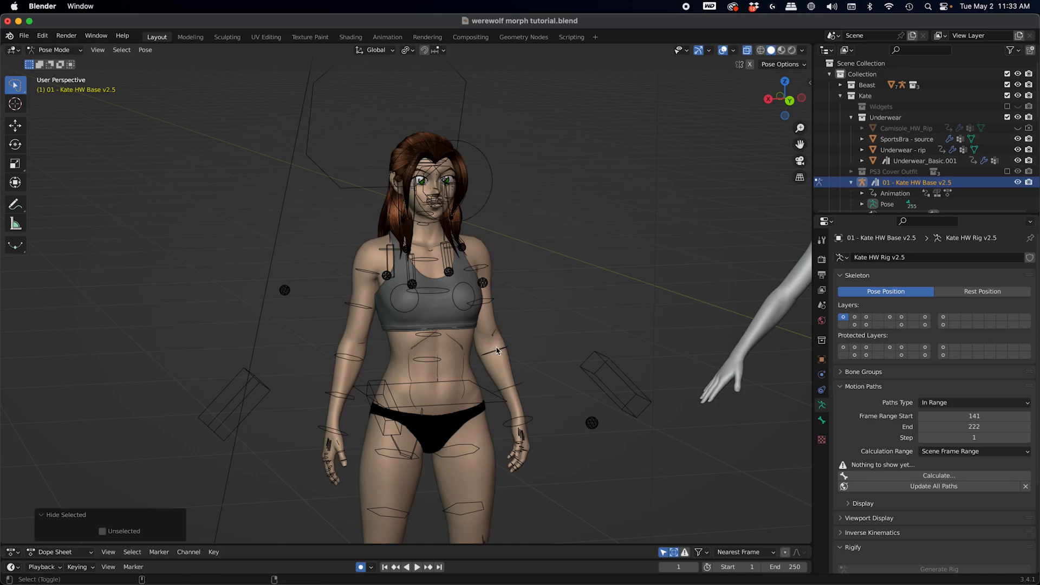
pyautogui.scroll(-2, 461, 405)
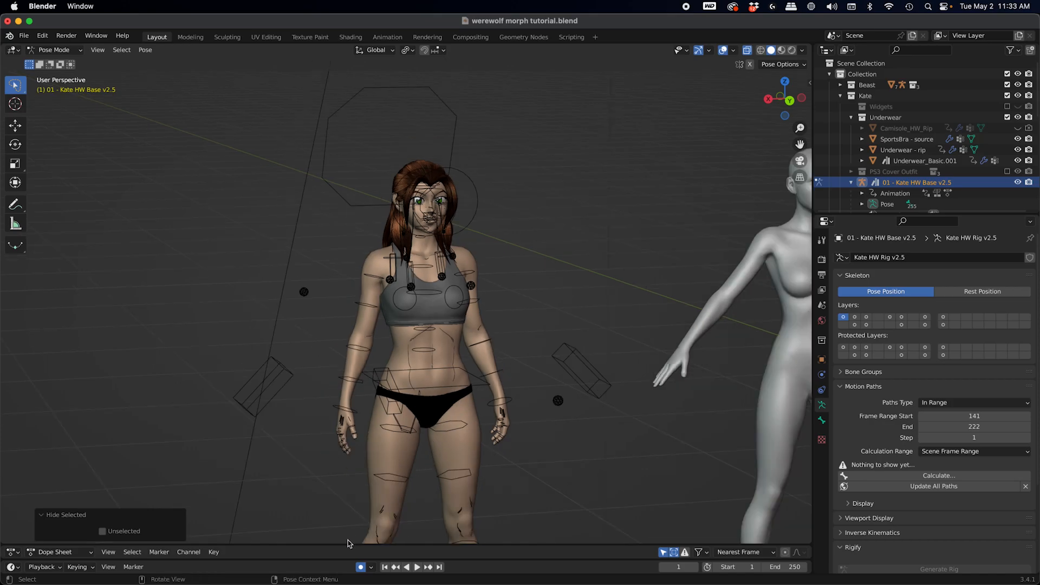
pyautogui.moveTo(348, 545); pyautogui.dragTo(309, 463)
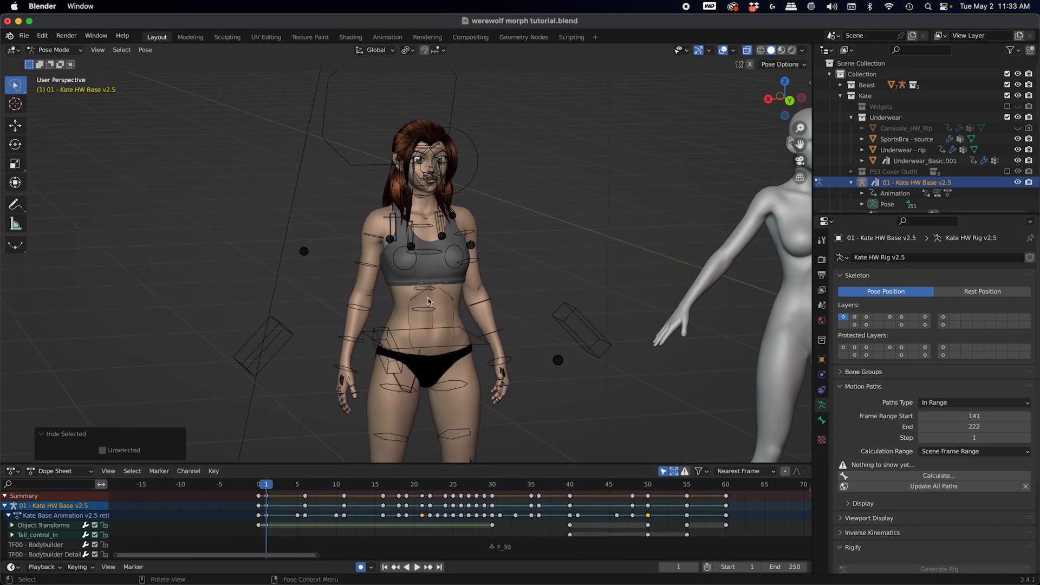
# Step: Reveal the hidden bones and return to Object Mode, keeping the camisole hidden and Kate's rig selected
pyautogui.hotkey('alt', 'h')
pyautogui.hotkey('ctrl', 'Tab')
pyautogui.click(329, 442)
pyautogui.hotkey('alt', 'h')
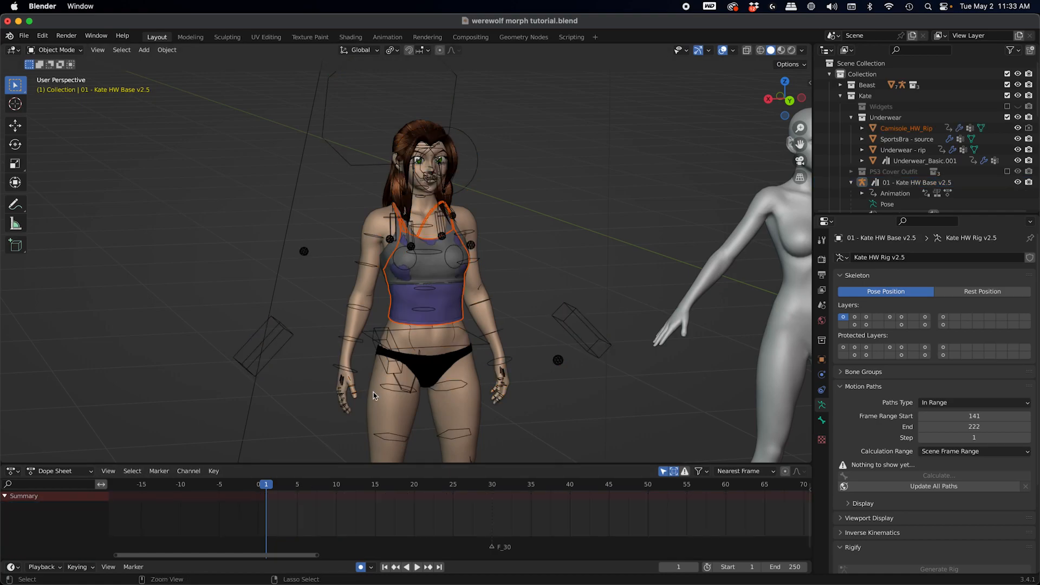
pyautogui.press('h')
pyautogui.click(374, 396)
pyautogui.click(373, 396)
pyautogui.press('h')
pyautogui.press('super+z')
# Step: Play the animation to frame 37 and display the bones of Kate's rig as Stick without custom shapes
pyautogui.press('space')
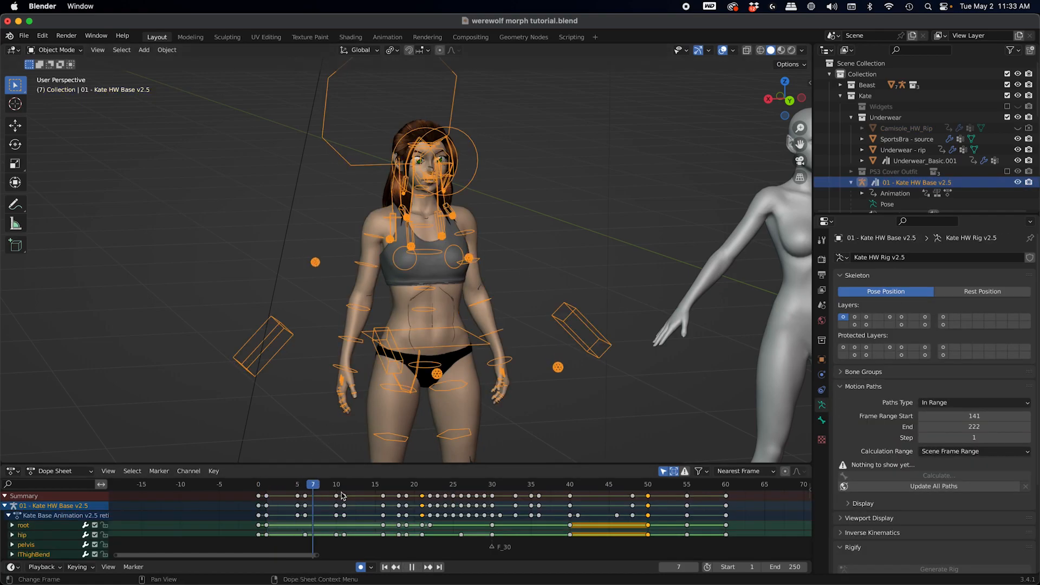
pyautogui.press('space')
pyautogui.click(869, 517)
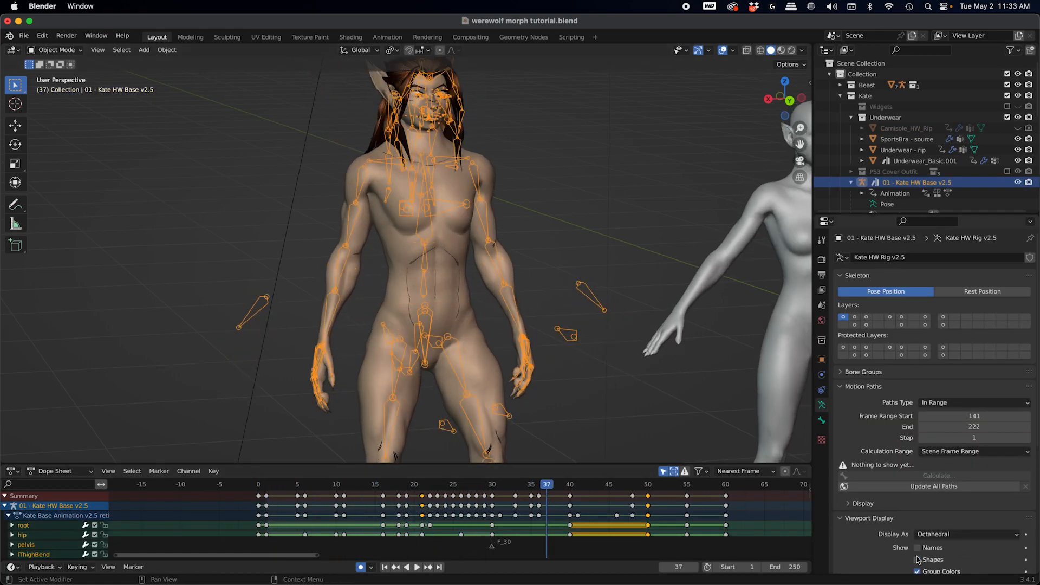
pyautogui.click(983, 534)
pyautogui.click(979, 510)
pyautogui.keyDown('shift'); pyautogui.moveTo(469, 201); pyautogui.dragTo(483, 179, button='middle'); pyautogui.keyUp('shift')
pyautogui.click(482, 179)
# Step: Move the animation back to frame 24 and inspect individual bones of Kate's rig in Pose Mode
pyautogui.moveTo(547, 484); pyautogui.dragTo(386, 325)
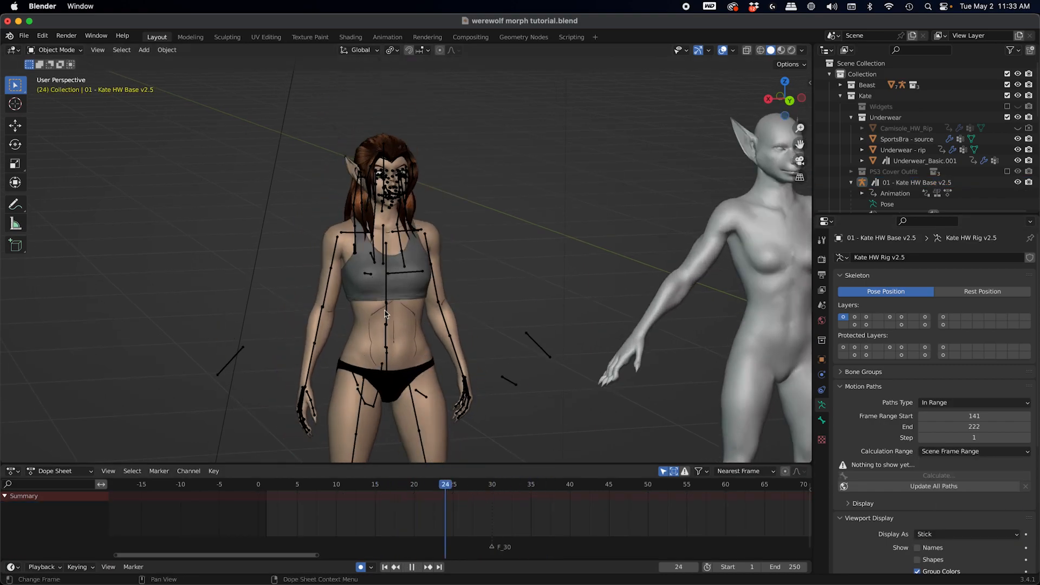
pyautogui.click(386, 325)
pyautogui.hotkey('ctrl', 'Tab')
pyautogui.click(403, 233)
pyautogui.click(538, 293)
pyautogui.hotkey('ctrl', 'Tab')
# Step: Hide Kate's bones by showing only an empty rig layer, and return the timeline to frame 1
pyautogui.click(954, 318)
pyautogui.keyDown('shift'); pyautogui.moveTo(346, 319); pyautogui.dragTo(320, 167, button='middle'); pyautogui.keyUp('shift')
pyautogui.scroll(-2, 357, 488)
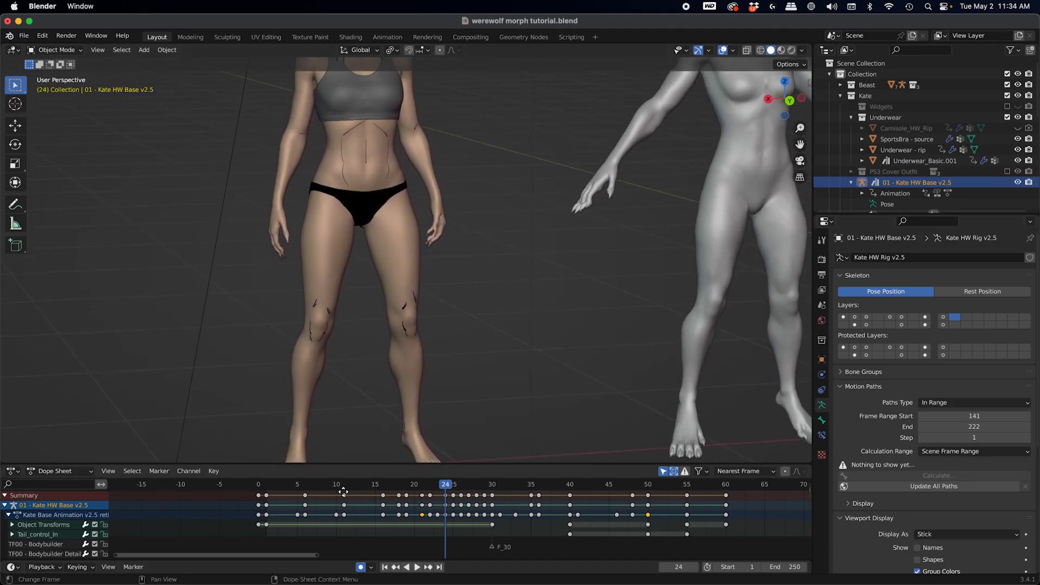
pyautogui.scroll(1, 363, 493)
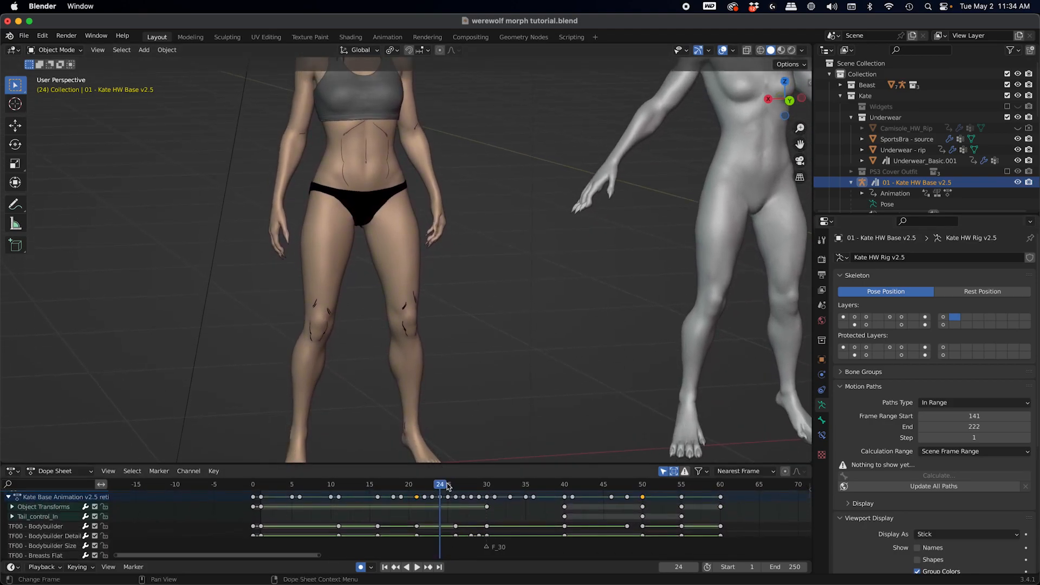
pyautogui.keyDown('shift'); pyautogui.moveTo(397, 195); pyautogui.dragTo(394, 299, button='middle'); pyautogui.keyUp('shift')
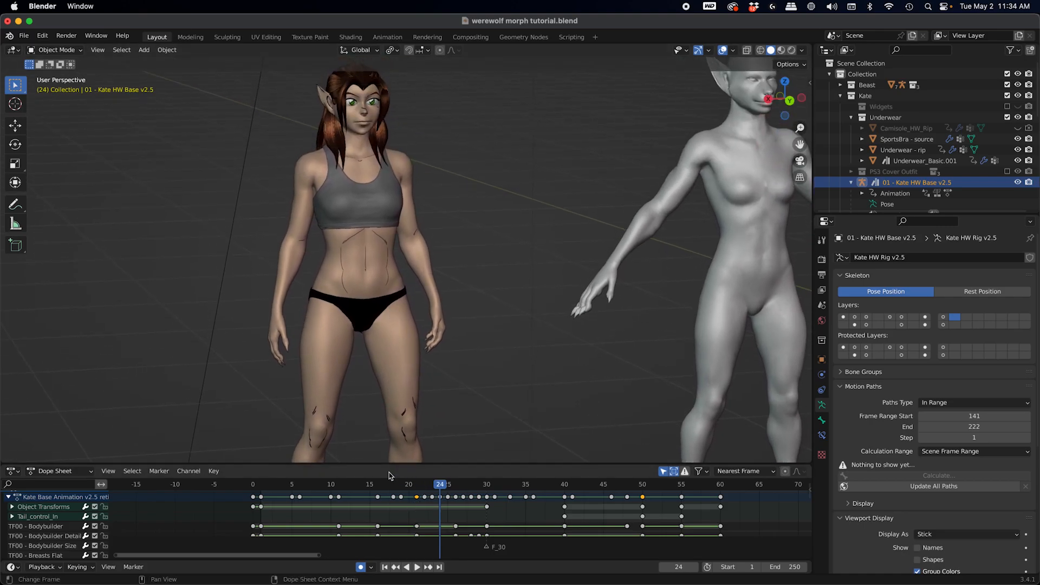
pyautogui.click(263, 492)
pyautogui.press('space')
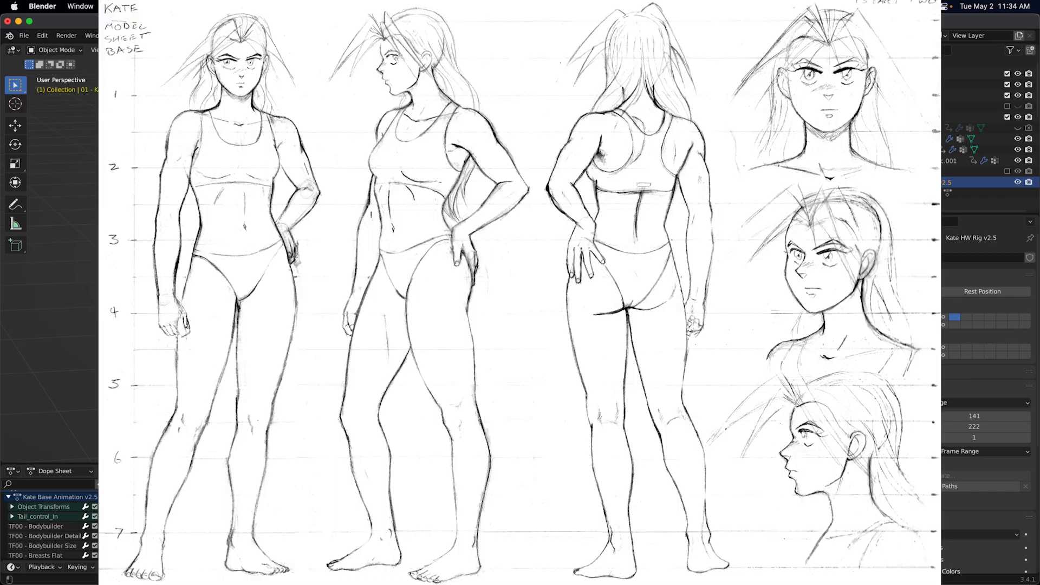
# Step: Browse the rig's custom properties down to the TF00 morphs and try out the Anime Kate slider
pyautogui.scroll(15, 740, 299)
pyautogui.scroll(-12, 739, 370)
pyautogui.scroll(-20, 740, 372)
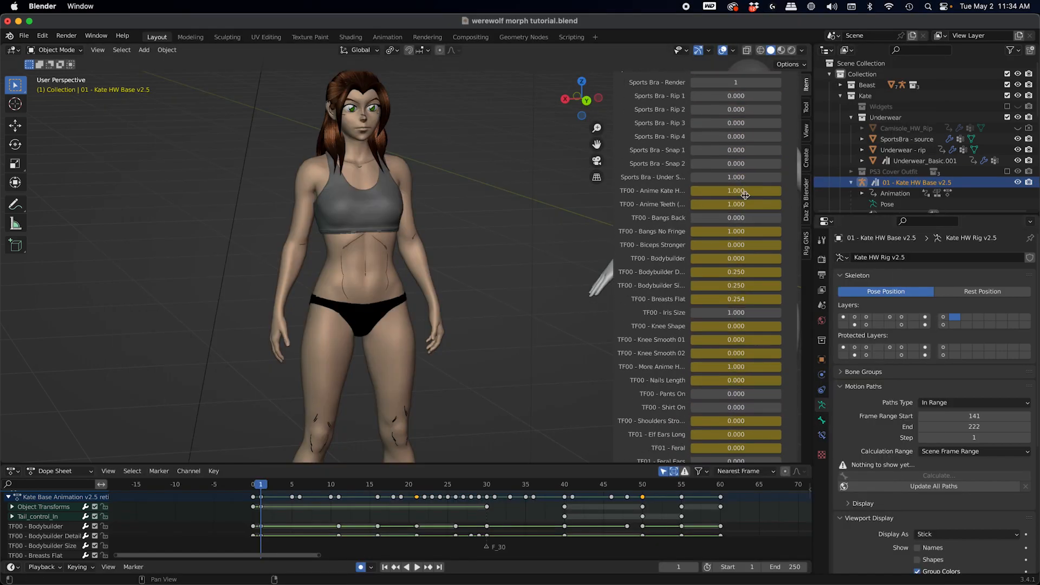
pyautogui.moveTo(736, 190); pyautogui.dragTo(704, 191)
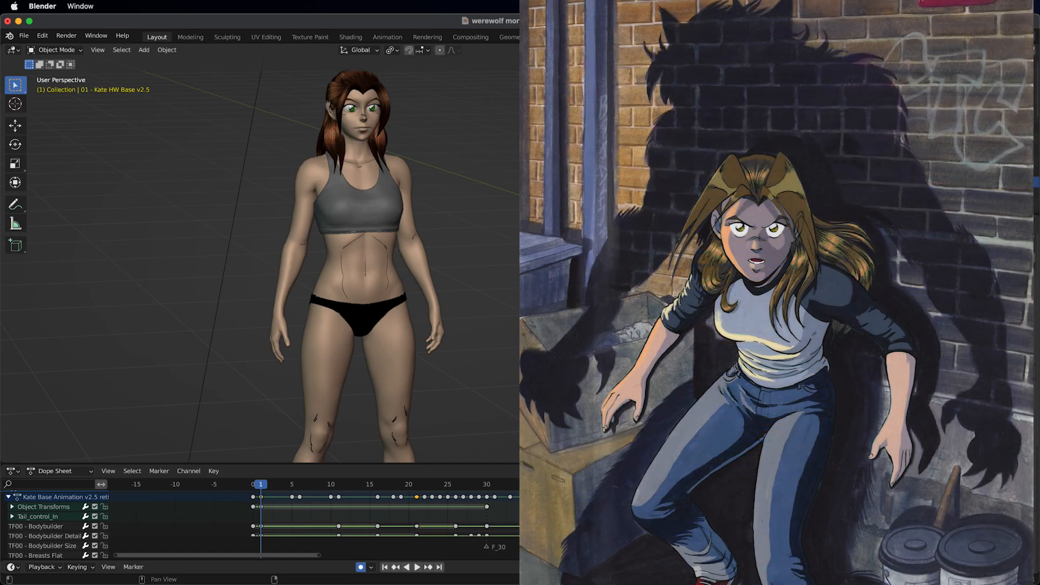
pyautogui.keyDown('shift'); pyautogui.moveTo(360, 312); pyautogui.dragTo(374, 296, button='middle'); pyautogui.keyUp('shift')
pyautogui.scroll(-2, 336, 303)
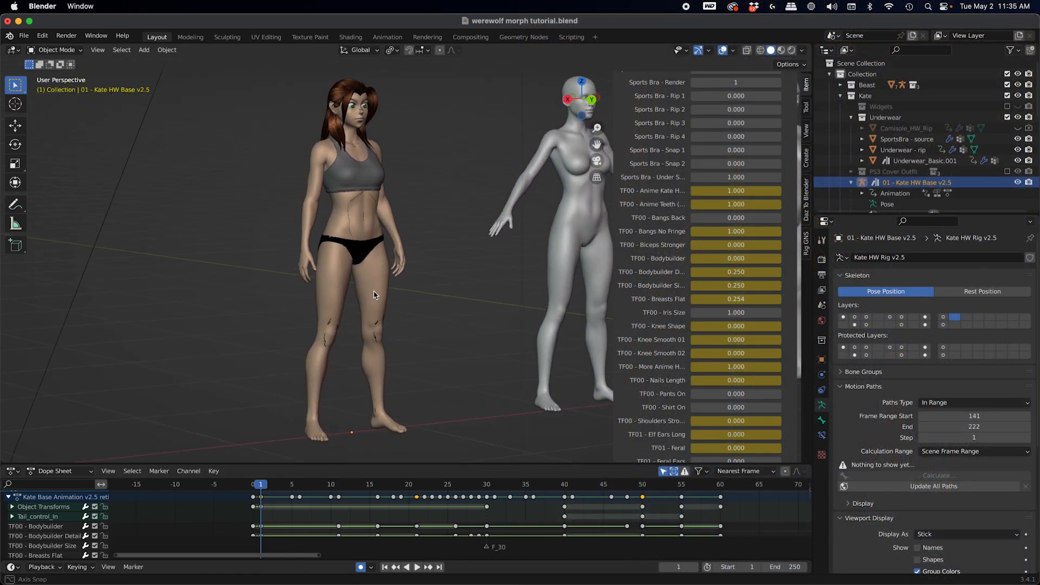
# Step: Look through the TF01 and TF02 morph properties, compare Kate with the base meshes, and try the TF01 - Feral slider
pyautogui.scroll(-5, 672, 184)
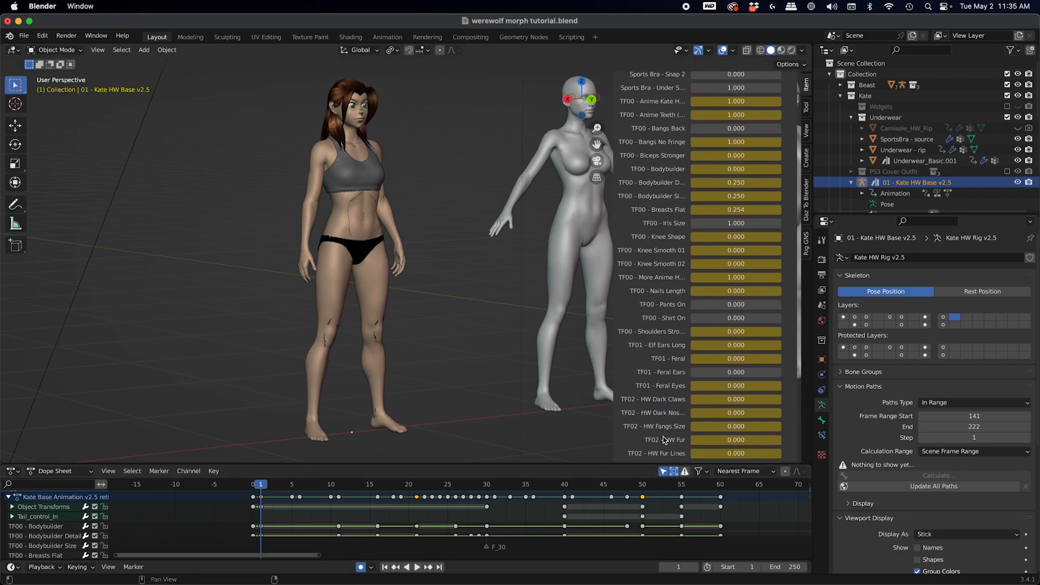
pyautogui.moveTo(658, 210); pyautogui.dragTo(652, 238, button='middle')
pyautogui.keyDown('shift'); pyautogui.moveTo(561, 247); pyautogui.dragTo(316, 271, button='middle'); pyautogui.keyUp('shift')
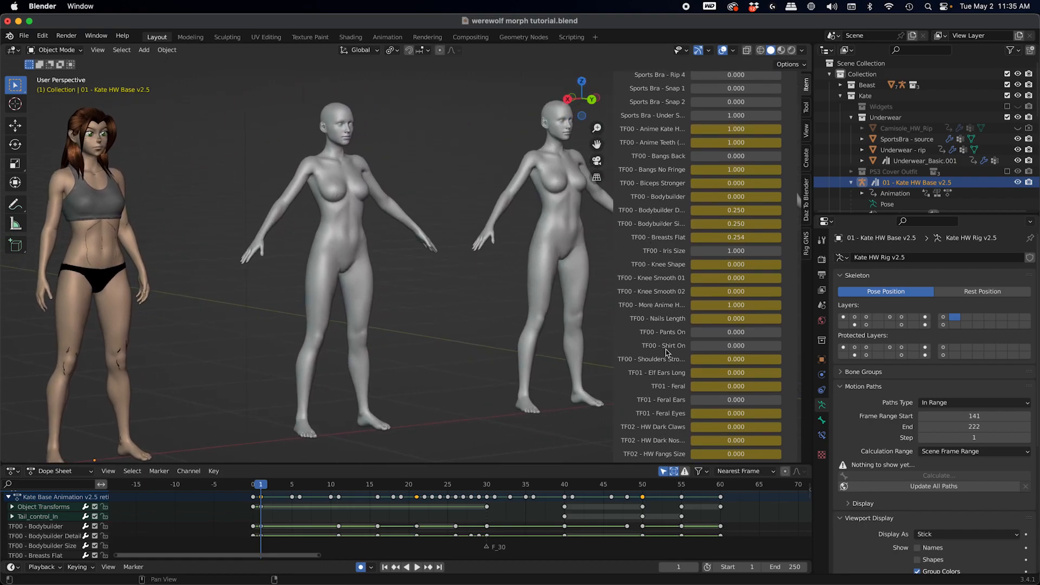
pyautogui.scroll(-4, 673, 361)
pyautogui.moveTo(729, 343); pyautogui.dragTo(780, 344)
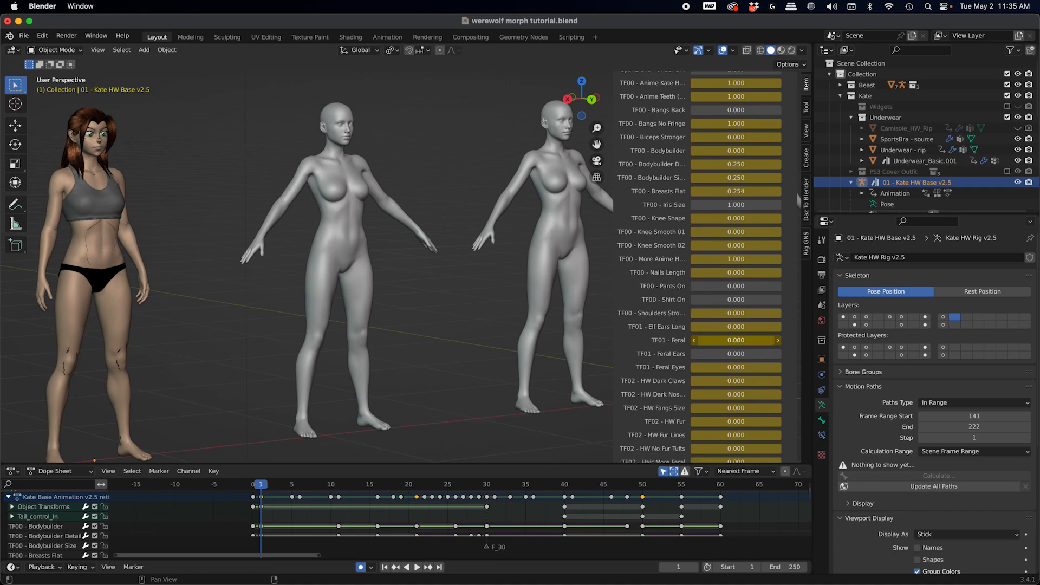
pyautogui.keyDown('shift'); pyautogui.moveTo(231, 236); pyautogui.dragTo(466, 281, button='middle'); pyautogui.keyUp('shift')
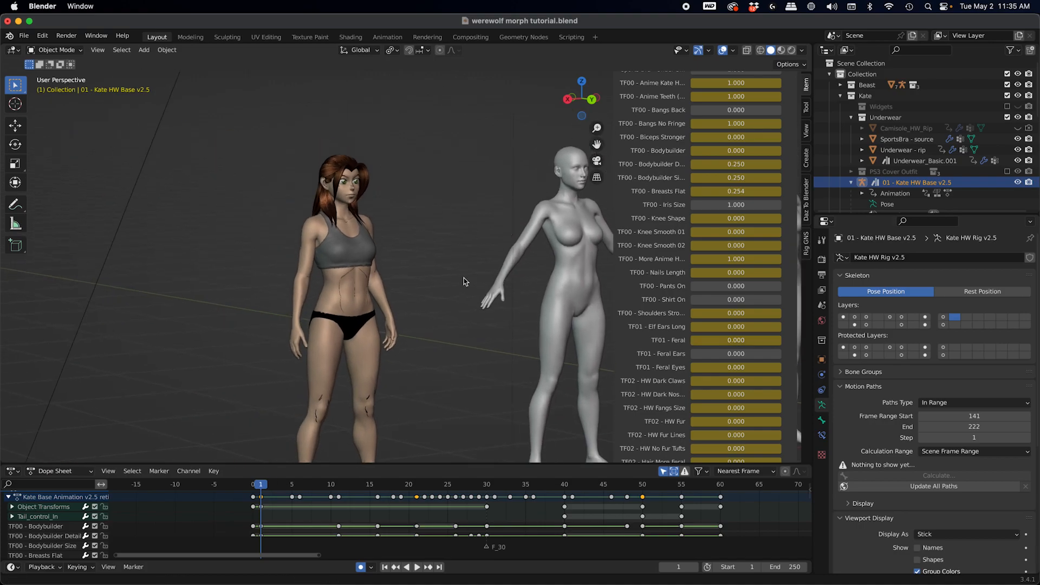
# Step: Frame Kate's head closely and set the TF01 - Feral property to 1
pyautogui.scroll(6, 390, 219)
pyautogui.keyDown('shift'); pyautogui.moveTo(390, 220); pyautogui.dragTo(518, 405, button='middle'); pyautogui.keyUp('shift')
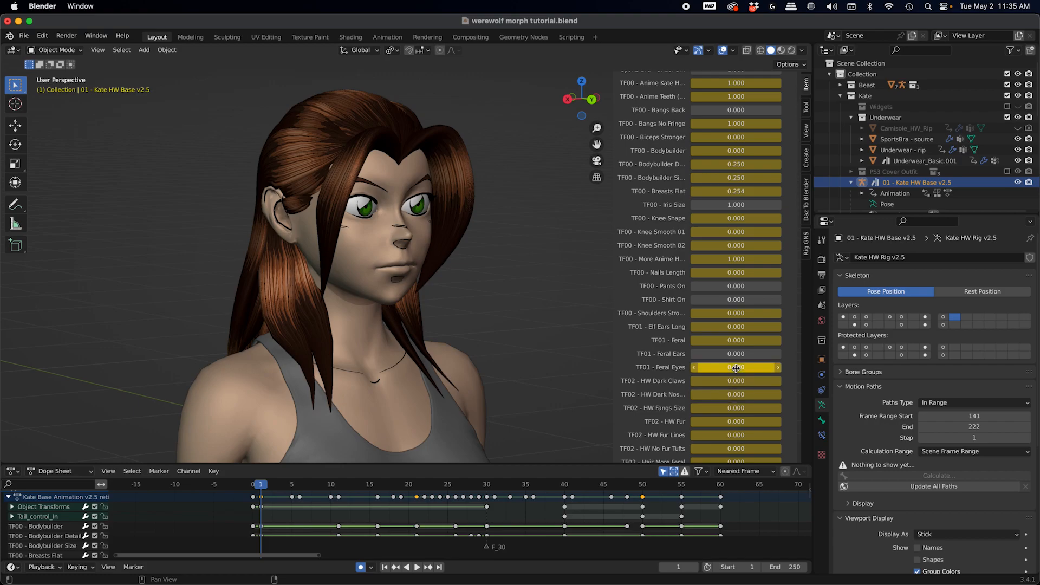
pyautogui.click(732, 340)
pyautogui.write('1')
pyautogui.press('Return')
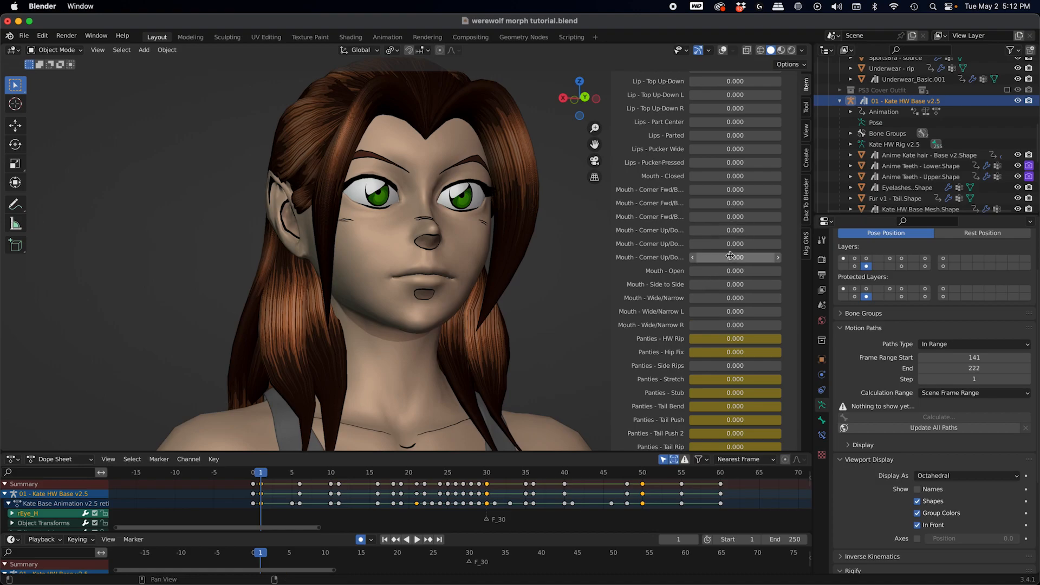
# Step: Set the Mouth - Open and EXP - Bare Teeth properties of Kate's rig to 1
pyautogui.click(735, 271)
pyautogui.write('1')
pyautogui.press('Return')
pyautogui.moveTo(504, 287); pyautogui.dragTo(471, 288, button='middle')
pyautogui.scroll(15, 724, 255)
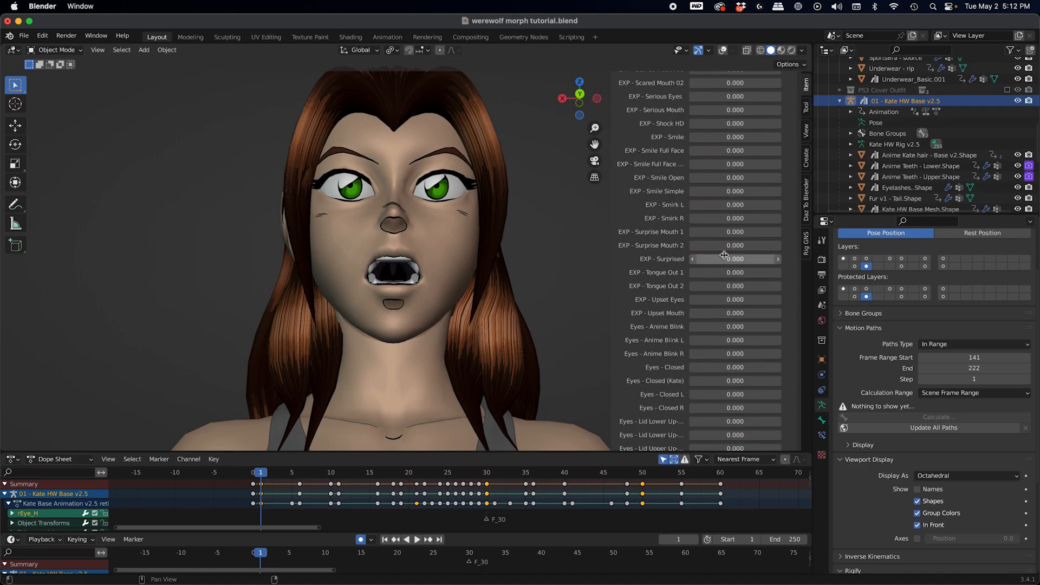
pyautogui.scroll(10, 732, 154)
pyautogui.click(735, 132)
pyautogui.write('1')
pyautogui.press('Return')
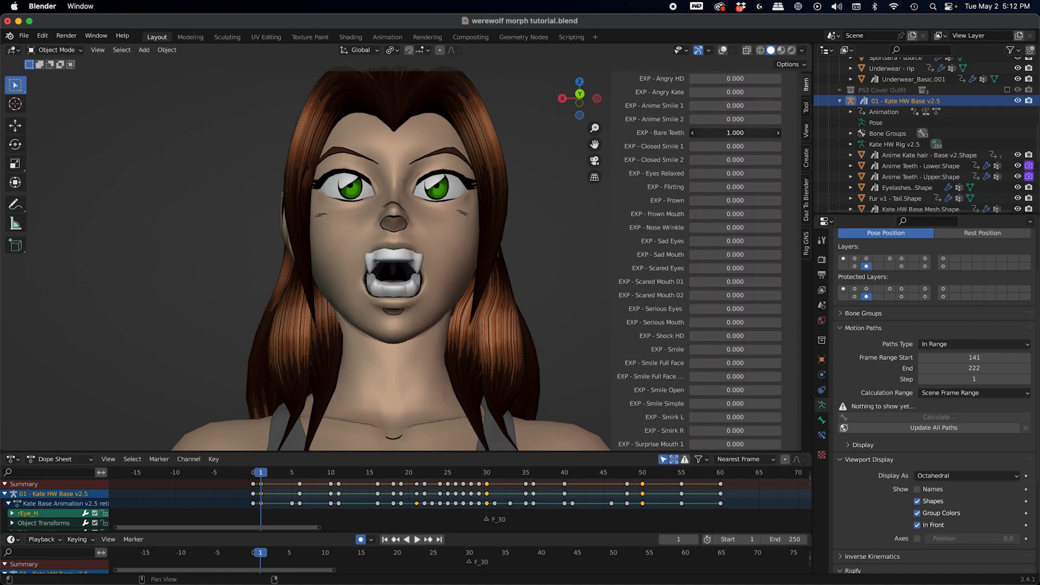
# Step: Set the EXP - Bare Teeth property to 0.3 and inspect the teeth up close
pyautogui.moveTo(459, 233); pyautogui.dragTo(488, 217, button='middle')
pyautogui.moveTo(735, 132)
pyautogui.mouseDown()
pyautogui.moveTo(698, 133)
pyautogui.moveTo(735, 132)
pyautogui.mouseUp()
pyautogui.click(734, 133)
pyautogui.write('0.3')
pyautogui.press('Return')
pyautogui.moveTo(455, 241); pyautogui.dragTo(440, 207, button='middle')
pyautogui.press('ctrl+KP_1')
pyautogui.scroll(-20, 707, 394)
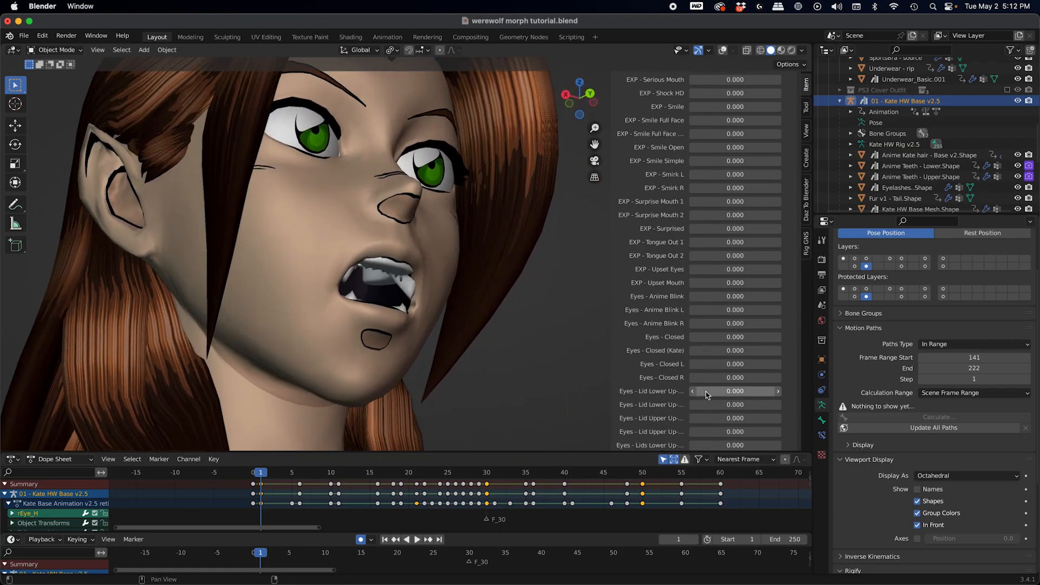
# Step: Try out two of the facial sliders, undo the first change and reset the second slider to 0
pyautogui.scroll(-3, 706, 392)
pyautogui.moveTo(715, 249); pyautogui.dragTo(756, 250)
pyautogui.hotkey('ctrl', 'z')
pyautogui.scroll(1, 741, 191)
pyautogui.scroll(-2, 740, 192)
pyautogui.moveTo(710, 345); pyautogui.dragTo(748, 345)
pyautogui.moveTo(550, 260); pyautogui.dragTo(446, 294, button='middle')
pyautogui.click(735, 342)
pyautogui.write('0')
pyautogui.press('Return')
# Step: Set the Mouth - Open property to 0
pyautogui.click(724, 316)
pyautogui.write('0')
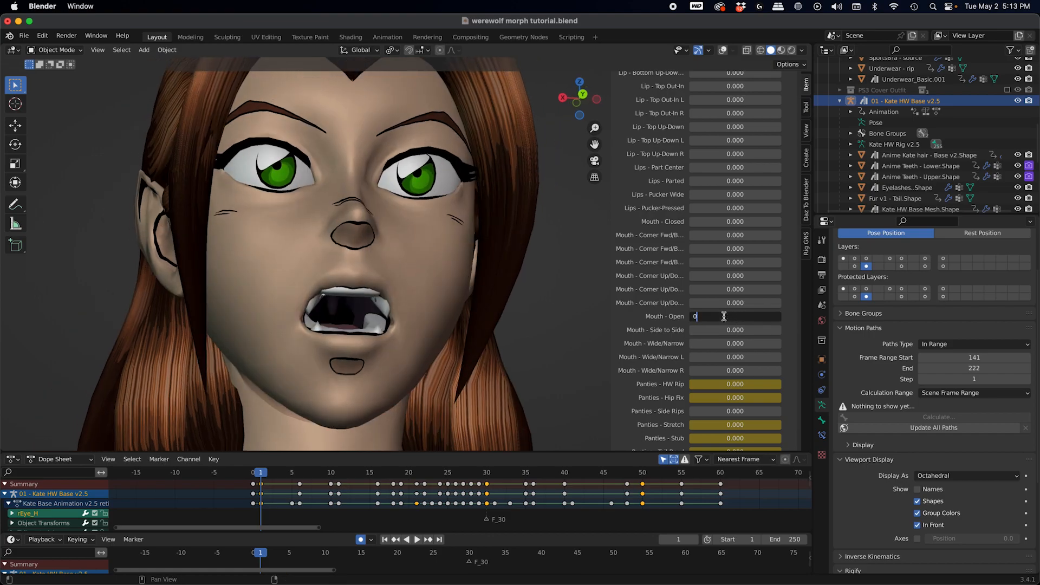
pyautogui.press('Return')
pyautogui.moveTo(390, 320); pyautogui.dragTo(453, 327, button='middle')
pyautogui.keyDown('ctrl'); pyautogui.scroll(-5, 451, 329); pyautogui.keyUp('ctrl')
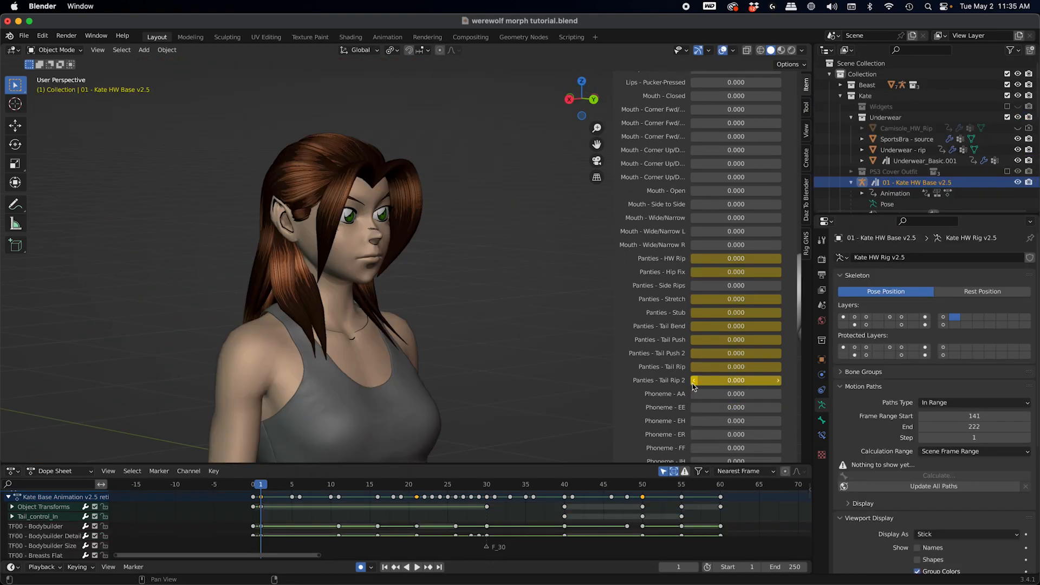
# Step: Look through the phoneme, clothing, TF and tail properties of Kate's rig
pyautogui.scroll(-10, 696, 385)
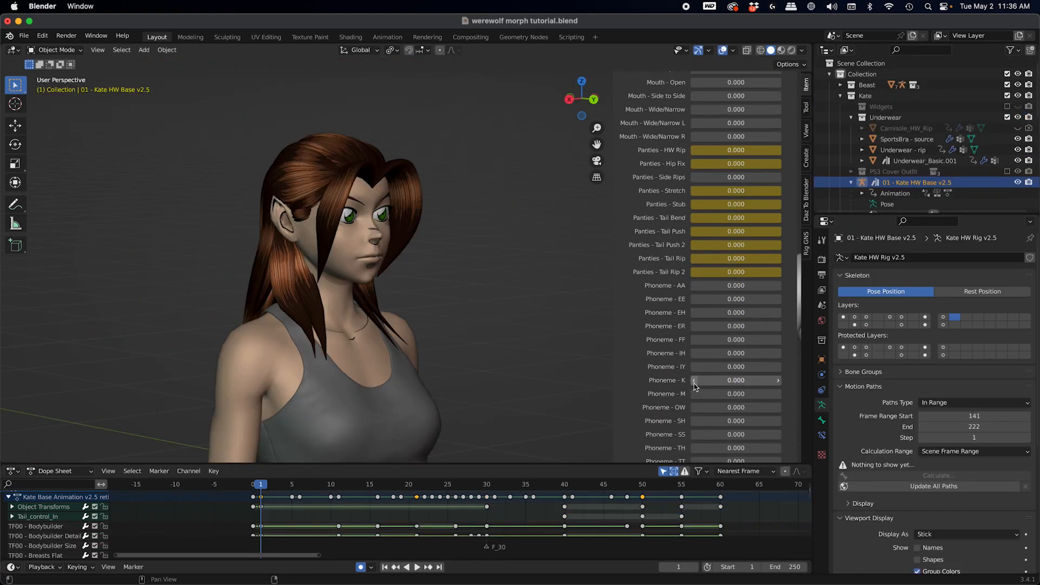
pyautogui.scroll(-1, 696, 385)
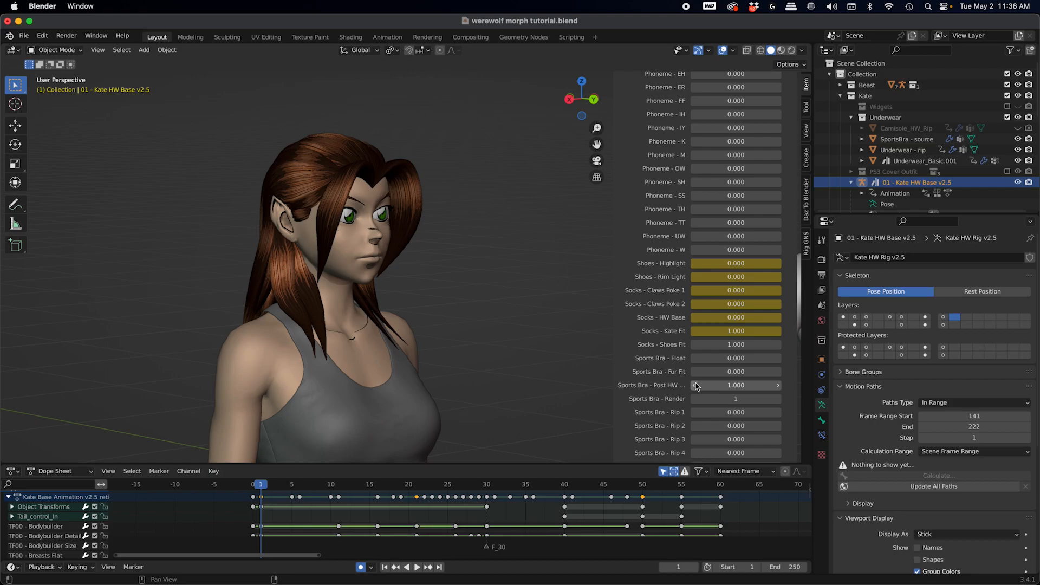
pyautogui.scroll(1, 698, 368)
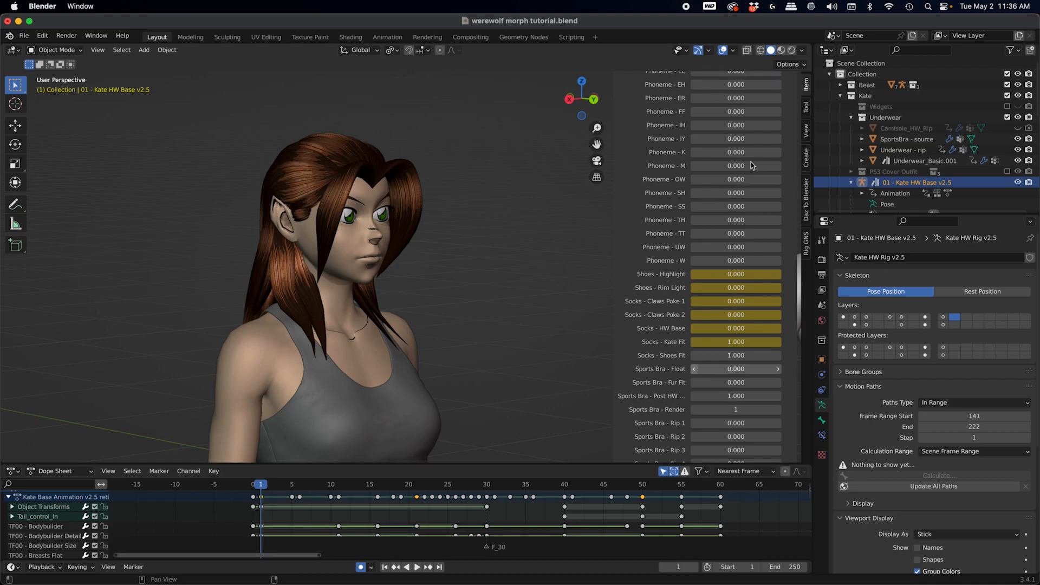
pyautogui.scroll(-15, 753, 325)
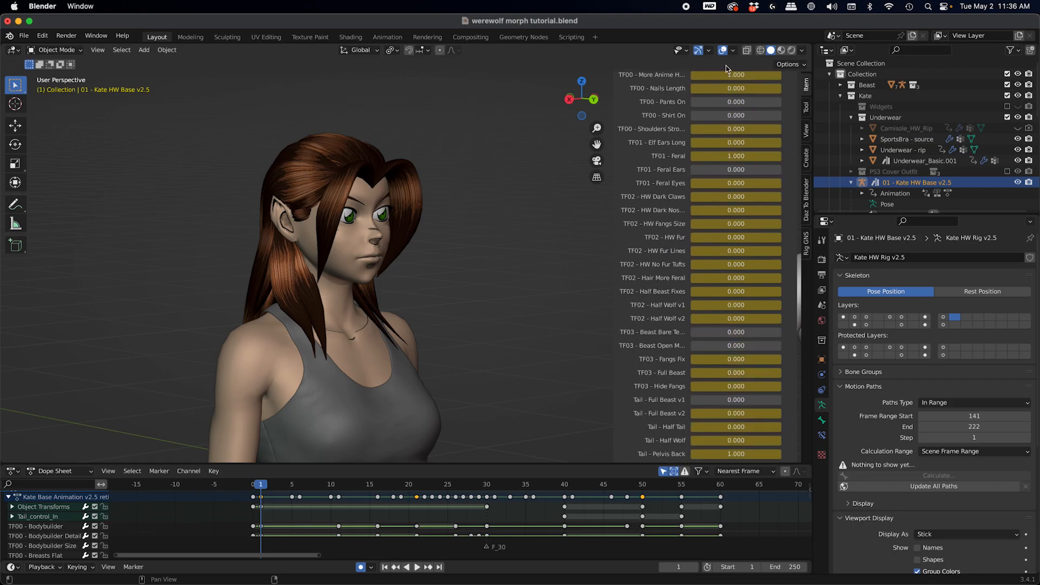
pyautogui.scroll(-7, 734, 395)
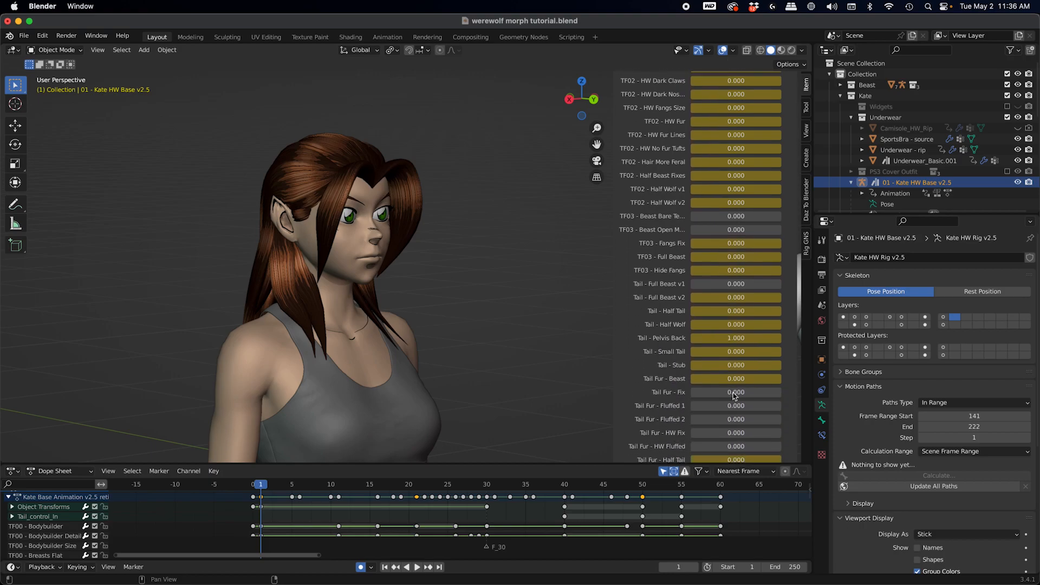
pyautogui.scroll(-2, 734, 393)
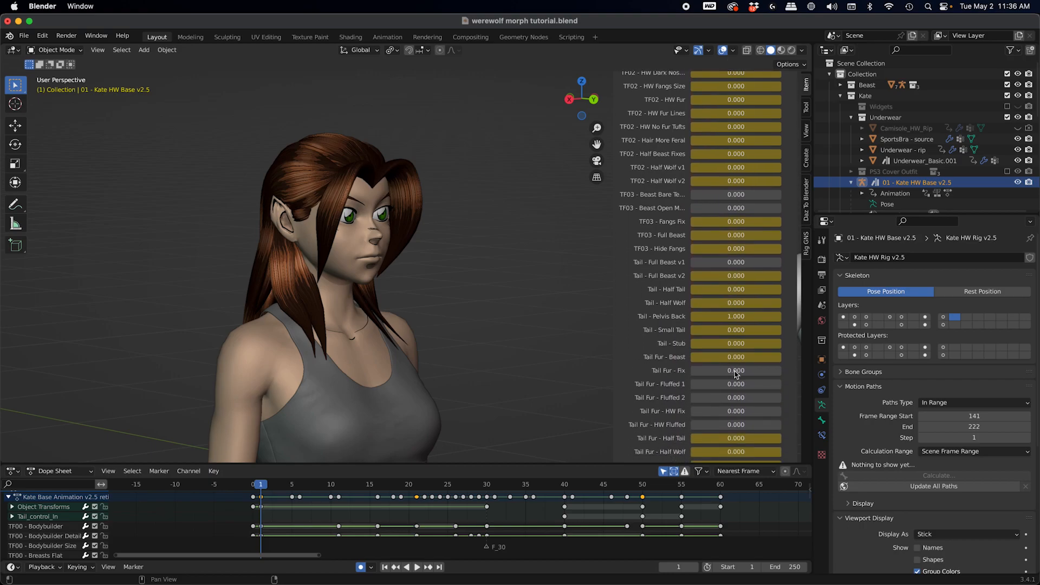
pyautogui.moveTo(735, 374); pyautogui.dragTo(734, 476, button='middle')
pyautogui.moveTo(747, 116); pyautogui.dragTo(672, 116)
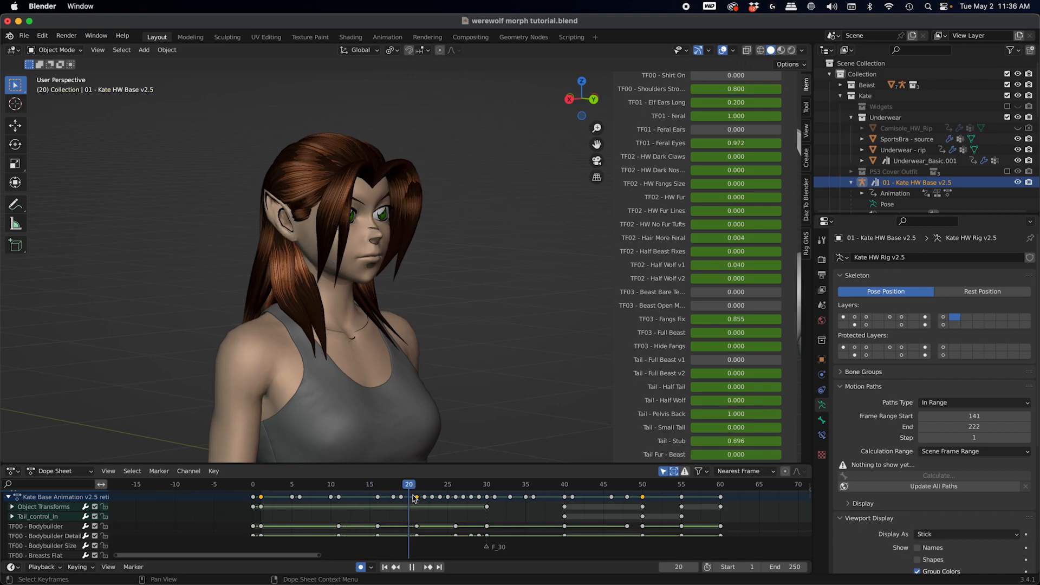
# Step: Scrub the timeline to frame 30 and frame Kate's half-wolf body from head to thighs
pyautogui.moveTo(394, 353); pyautogui.dragTo(358, 317, button='middle')
pyautogui.moveTo(412, 490); pyautogui.dragTo(486, 527)
pyautogui.press('space')
pyautogui.scroll(-3, 476, 309)
pyautogui.keyDown('shift'); pyautogui.moveTo(478, 309); pyautogui.dragTo(234, 319, button='middle'); pyautogui.keyUp('shift')
pyautogui.keyDown('shift'); pyautogui.moveTo(417, 270); pyautogui.dragTo(614, 248, button='middle'); pyautogui.keyUp('shift')
pyautogui.scroll(4, 405, 300)
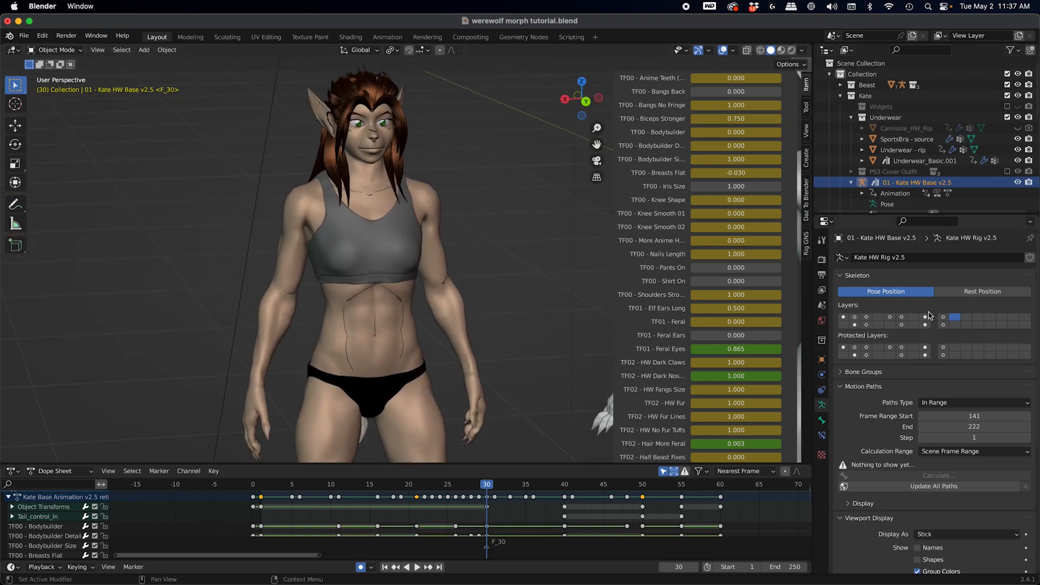
# Step: Show only the rig layer with the spine and torso bones and scrub the transformation to frame 28
pyautogui.click(890, 317)
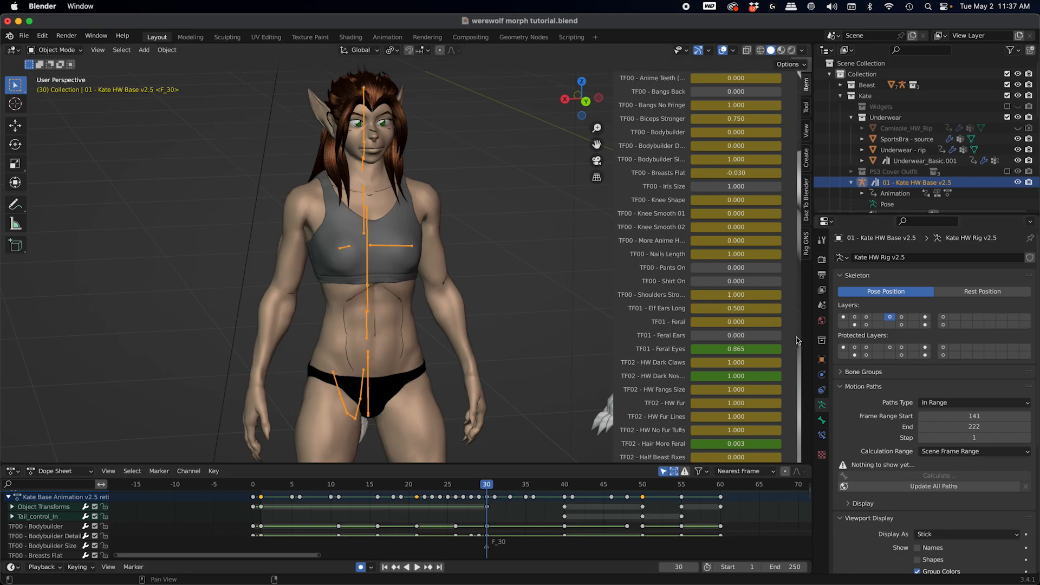
pyautogui.moveTo(342, 274); pyautogui.dragTo(383, 233, button='middle')
pyautogui.hotkey('shift', 'ctrl', 'space')
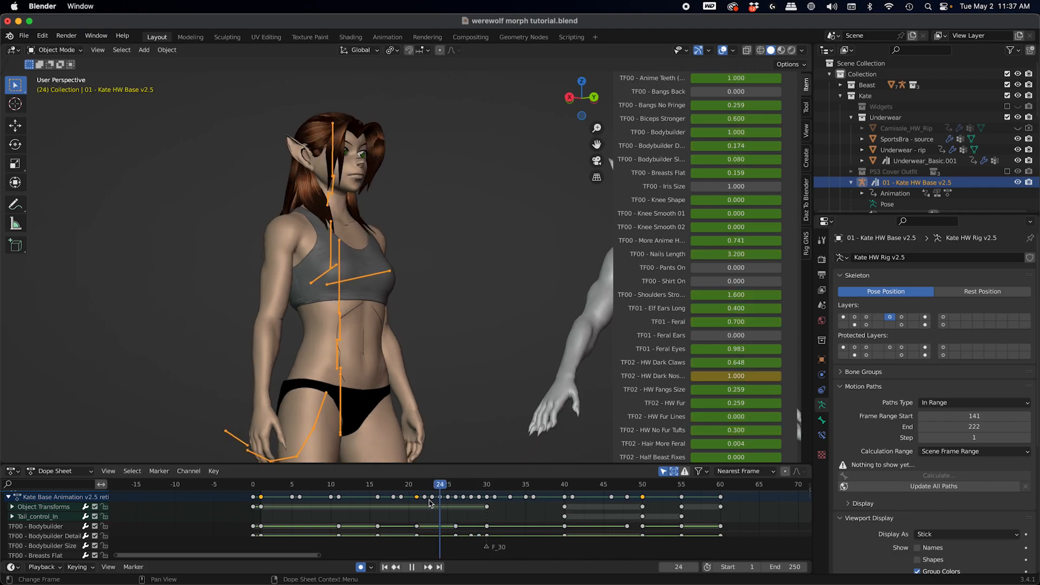
pyautogui.press('space')
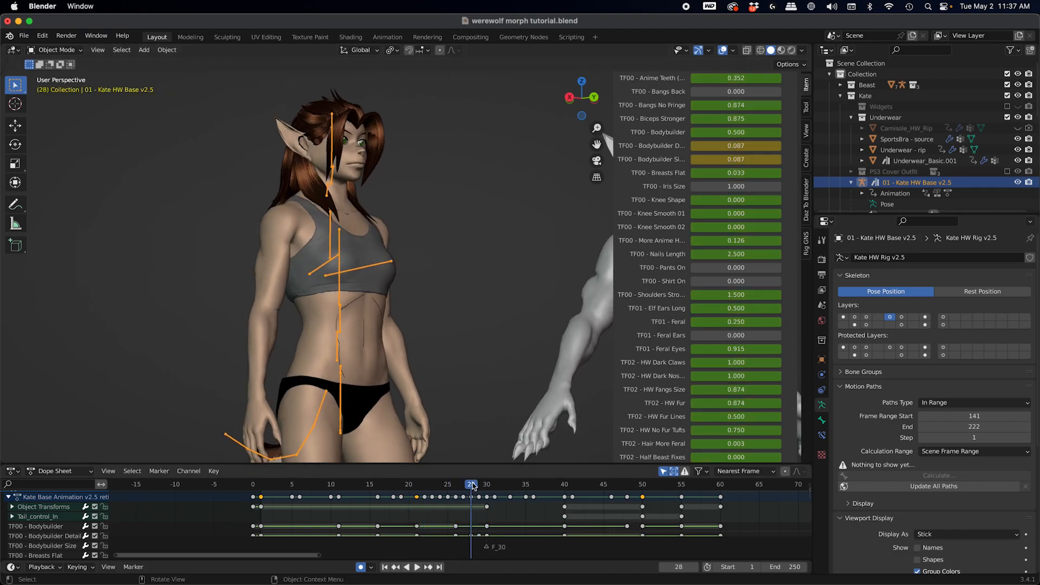
# Step: Review the body transformation by scrubbing between frames 25 and 30, ending on frame 30
pyautogui.hotkey('shift', 'ctrl', 'space')
pyautogui.press('space')
pyautogui.press('space')
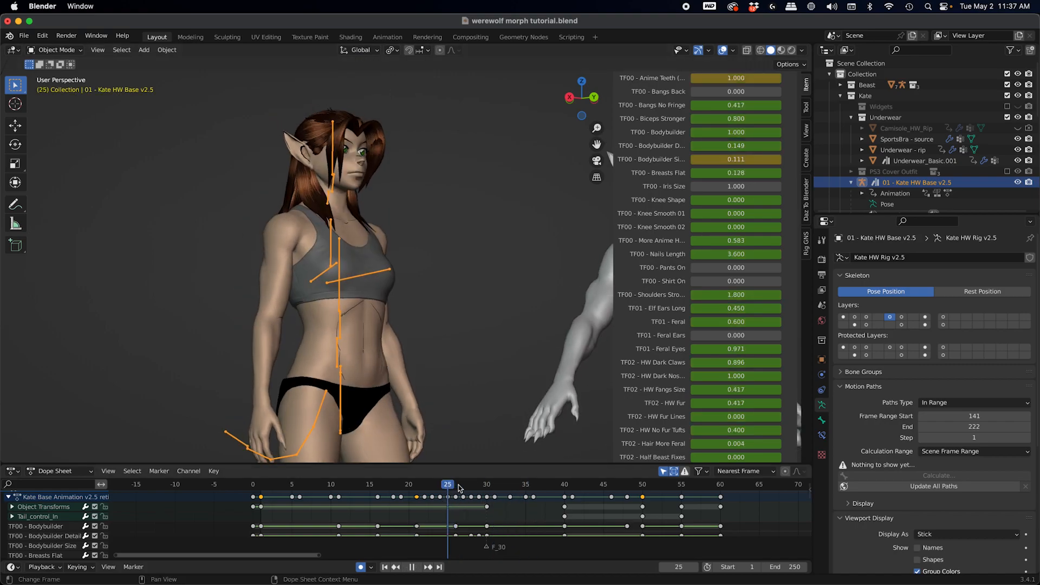
pyautogui.moveTo(498, 493); pyautogui.dragTo(478, 499)
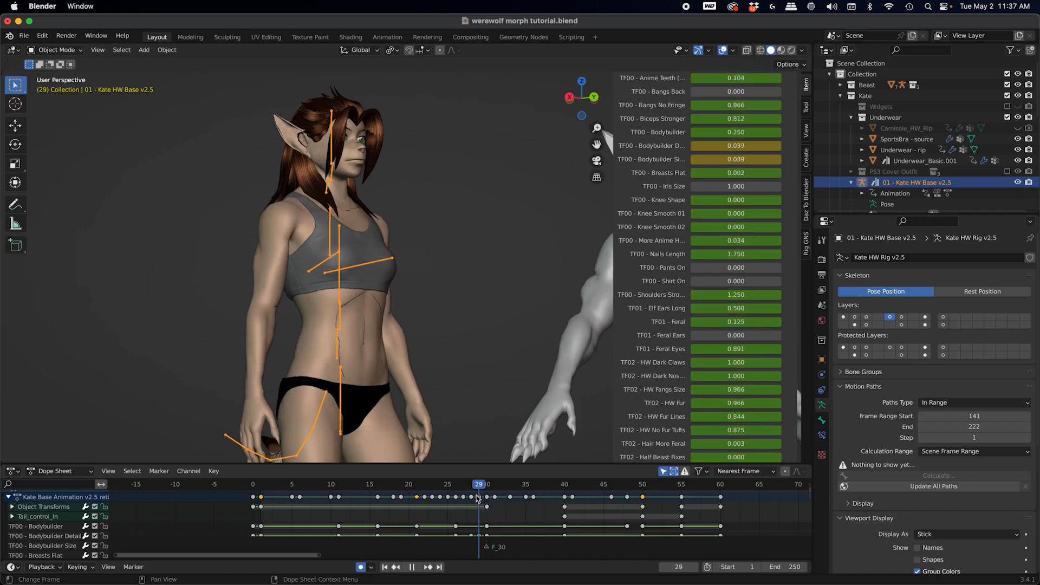
pyautogui.moveTo(384, 305); pyautogui.dragTo(346, 223, button='middle')
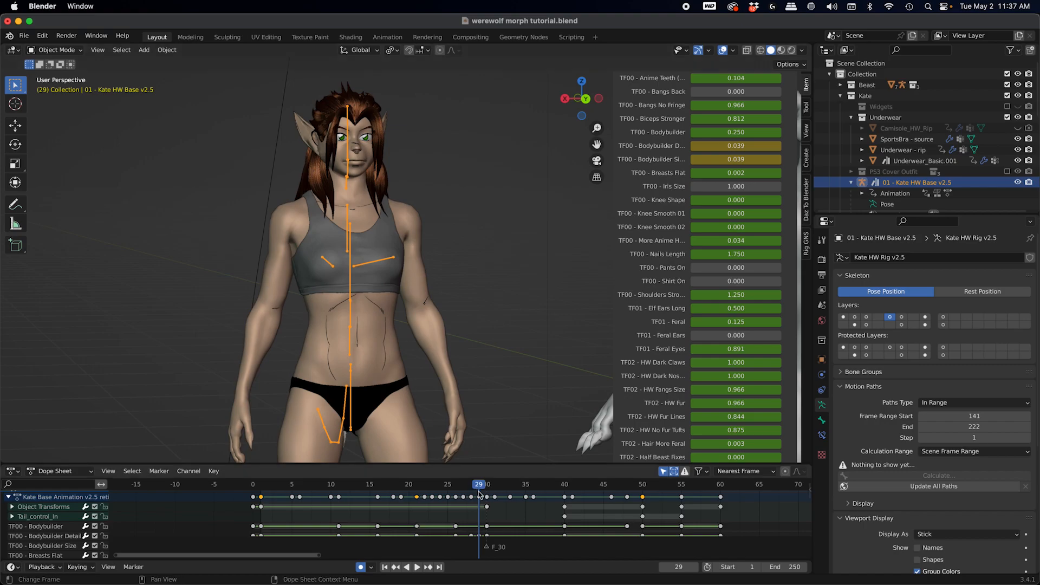
pyautogui.moveTo(483, 487); pyautogui.dragTo(489, 489)
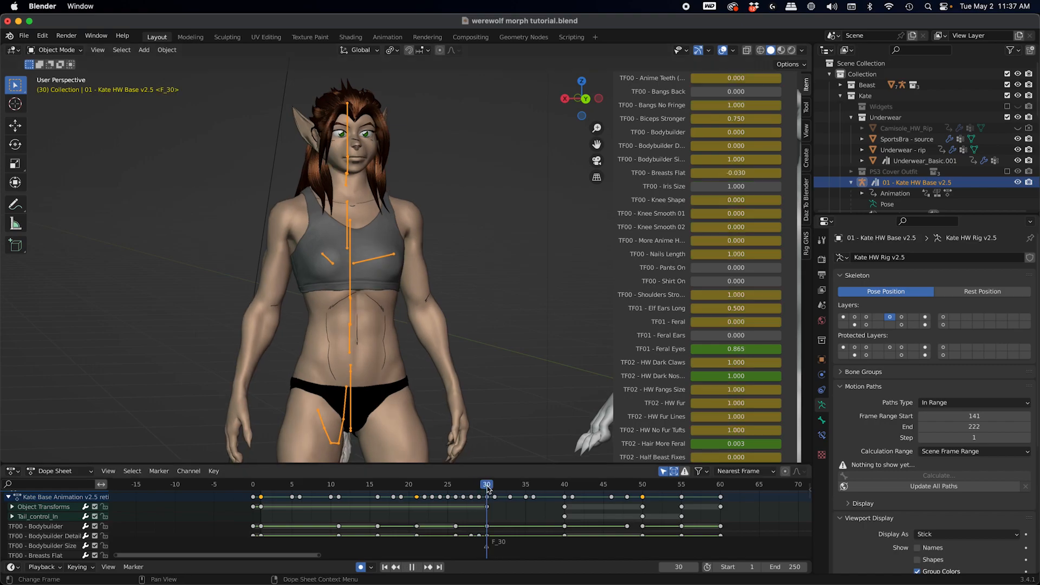
# Step: Select the chestLower bone in Pose Mode and preview the frames up to 34, ending on frame 30
pyautogui.hotkey('ctrl', 'Tab')
pyautogui.click(351, 261)
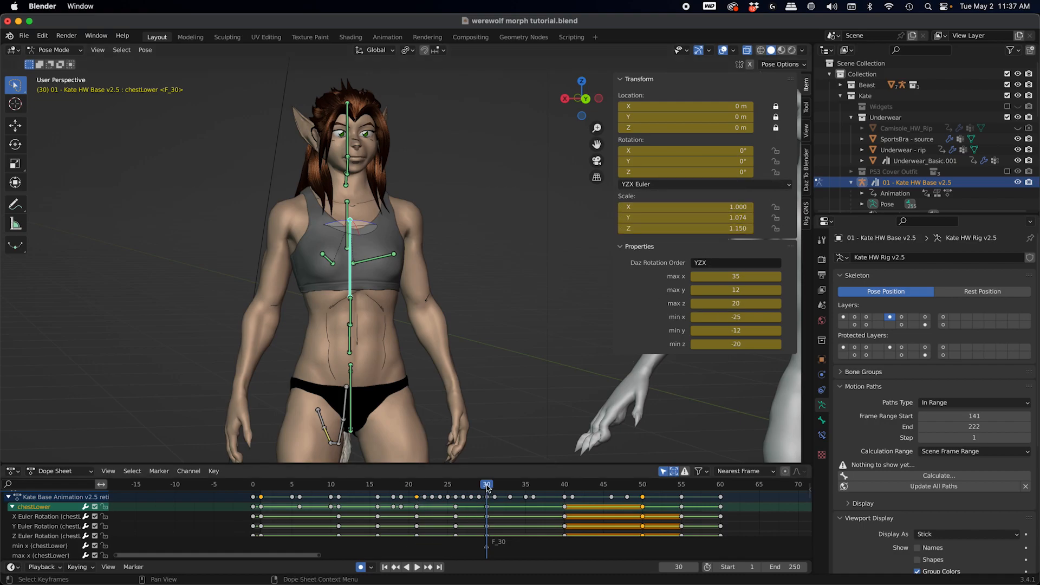
pyautogui.hotkey('shift', 'ctrl', 'space')
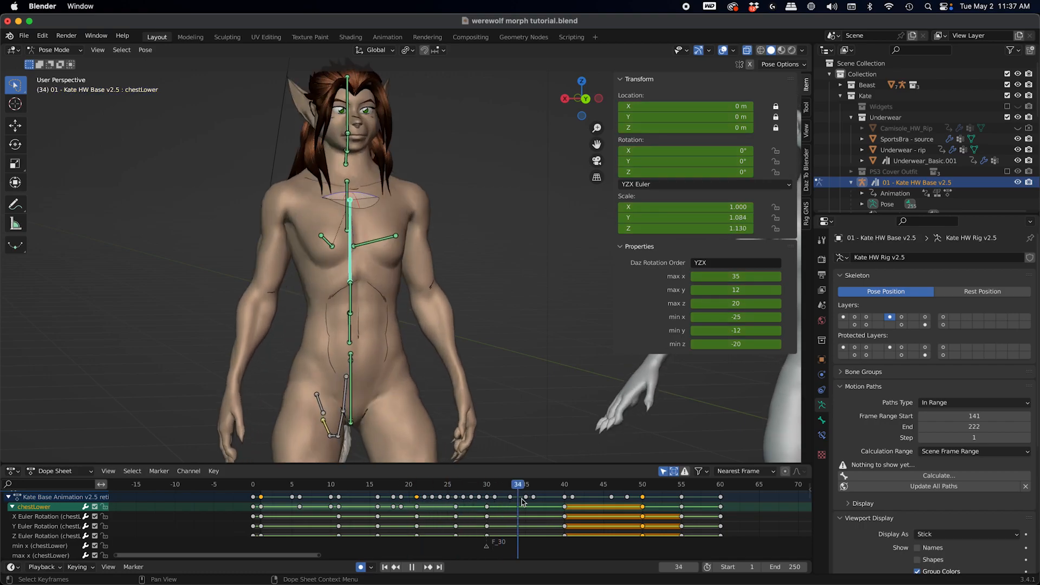
pyautogui.moveTo(512, 504); pyautogui.dragTo(487, 508)
pyautogui.press('Right')
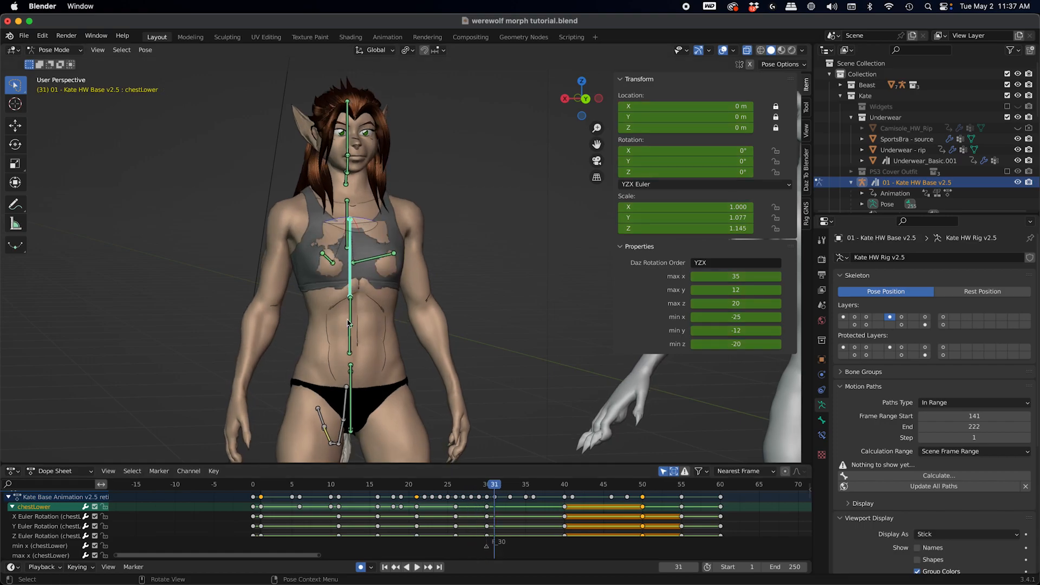
pyautogui.click(486, 487)
# Step: Examine Kate's half-wolf proportions from head to knees at frame 30 from several angles
pyautogui.moveTo(358, 258); pyautogui.dragTo(383, 162, button='middle')
pyautogui.moveTo(277, 172); pyautogui.dragTo(326, 164, button='middle')
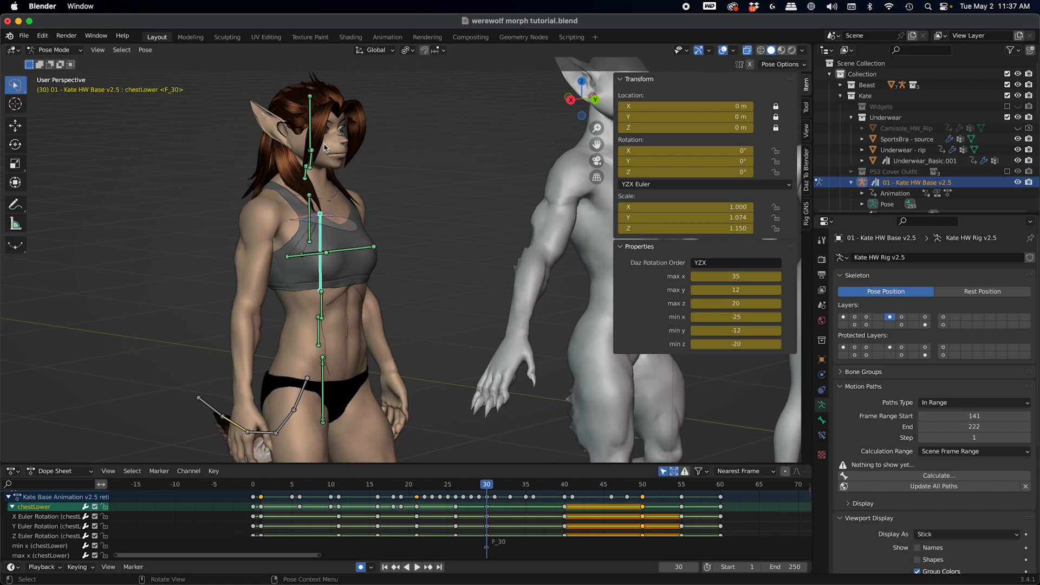
pyautogui.moveTo(331, 145); pyautogui.dragTo(316, 165, button='middle')
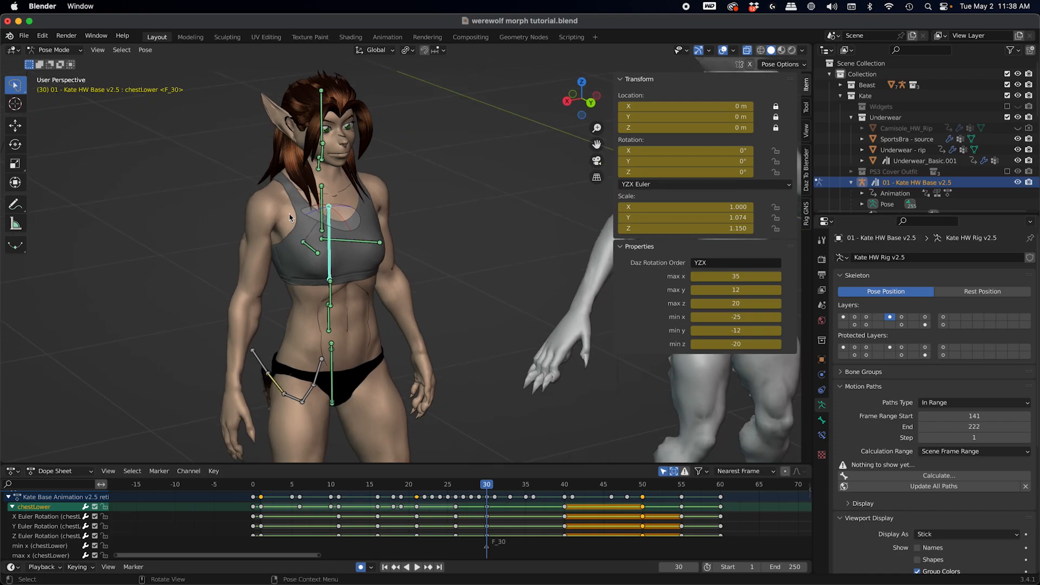
pyautogui.moveTo(343, 234); pyautogui.dragTo(325, 265, button='middle')
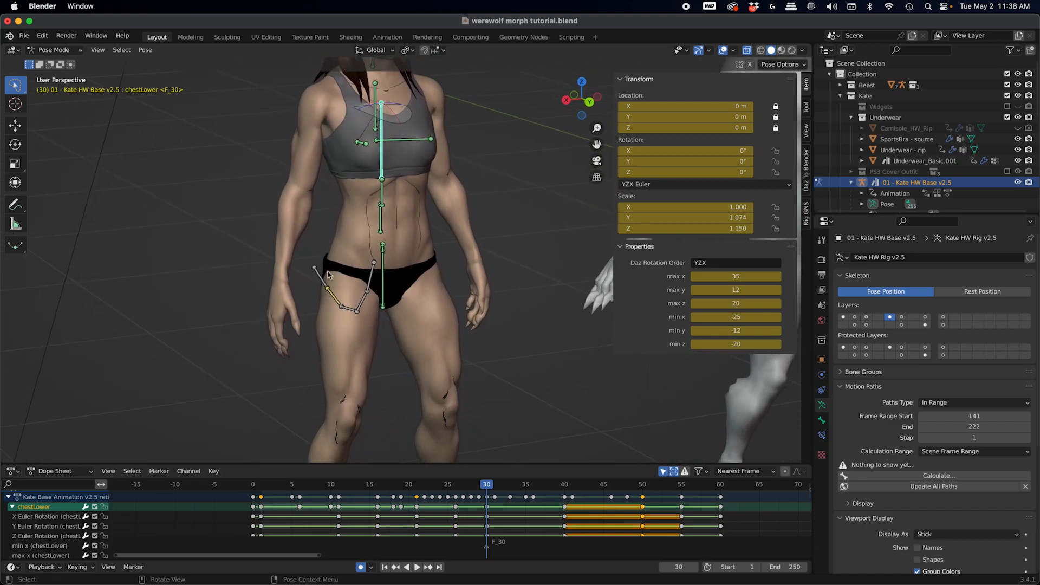
pyautogui.scroll(-4, 444, 365)
pyautogui.scroll(3, 444, 365)
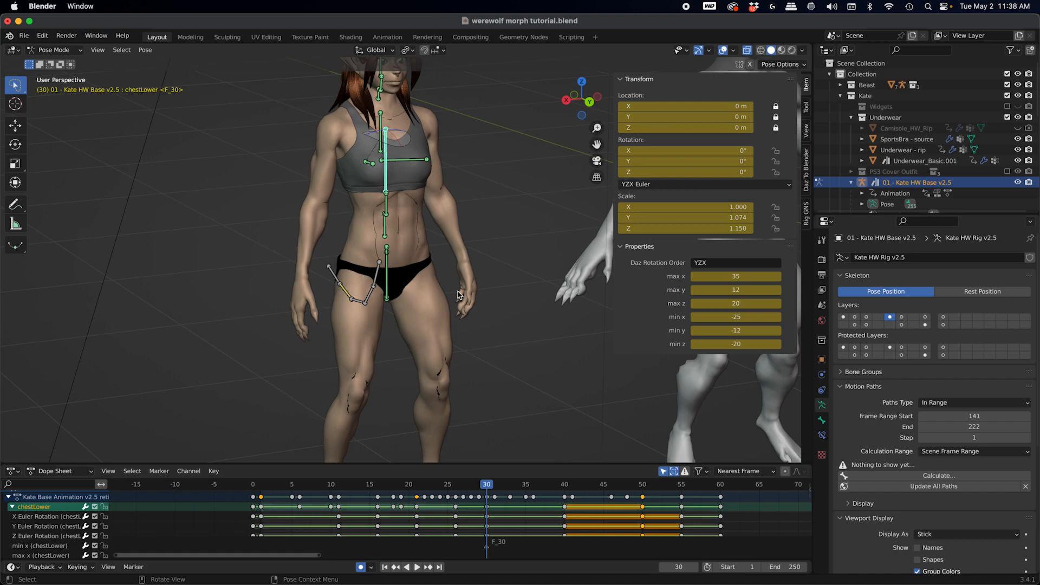
# Step: Show only the hand bone layer and select the finger bones of Kate's right hand
pyautogui.click(866, 317)
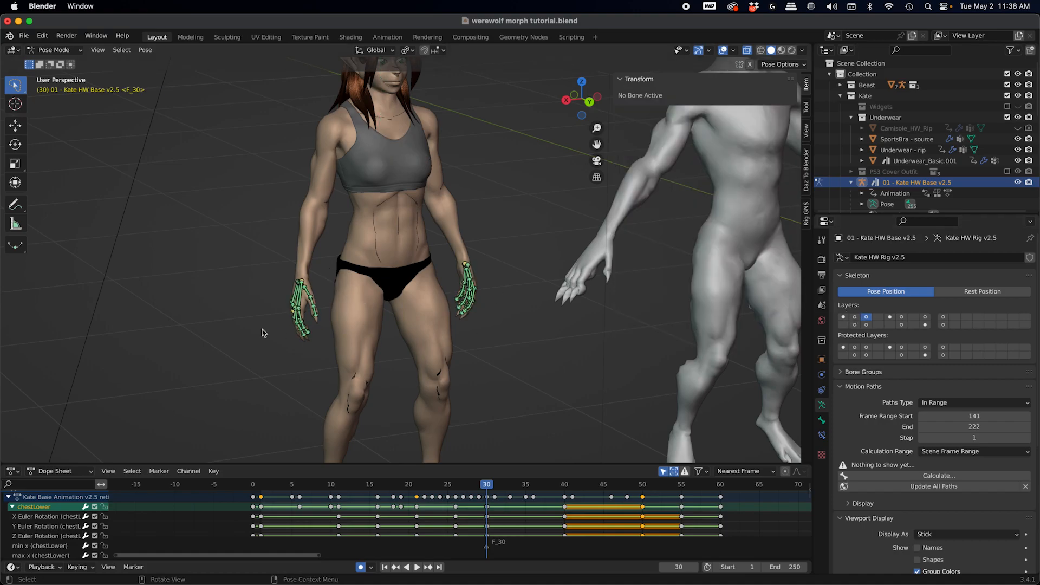
pyautogui.moveTo(277, 283); pyautogui.dragTo(340, 357)
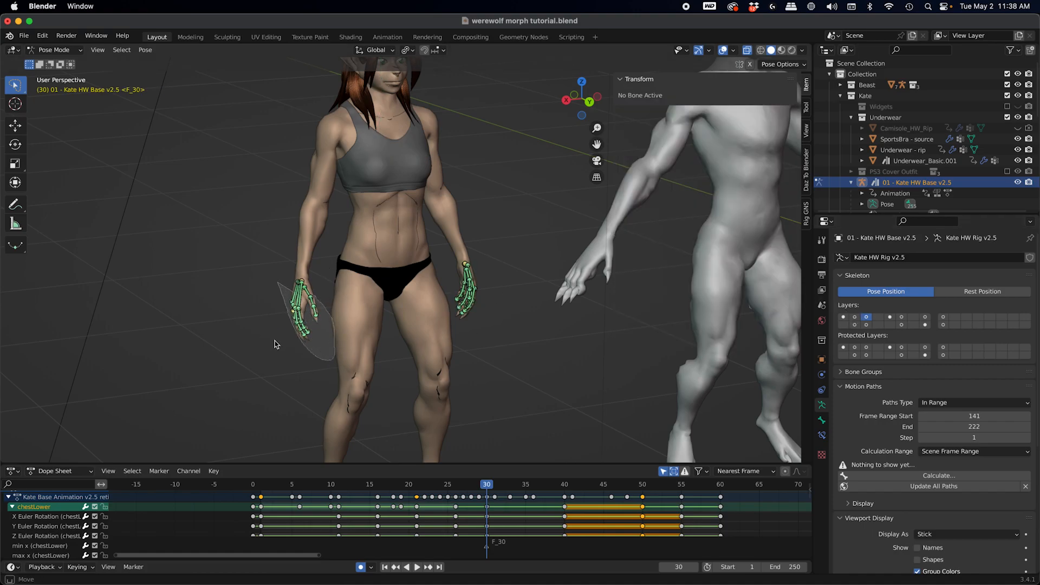
pyautogui.moveTo(275, 345); pyautogui.dragTo(313, 321, button='middle')
pyautogui.scroll(3, 282, 319)
pyautogui.moveTo(137, 332); pyautogui.dragTo(195, 342)
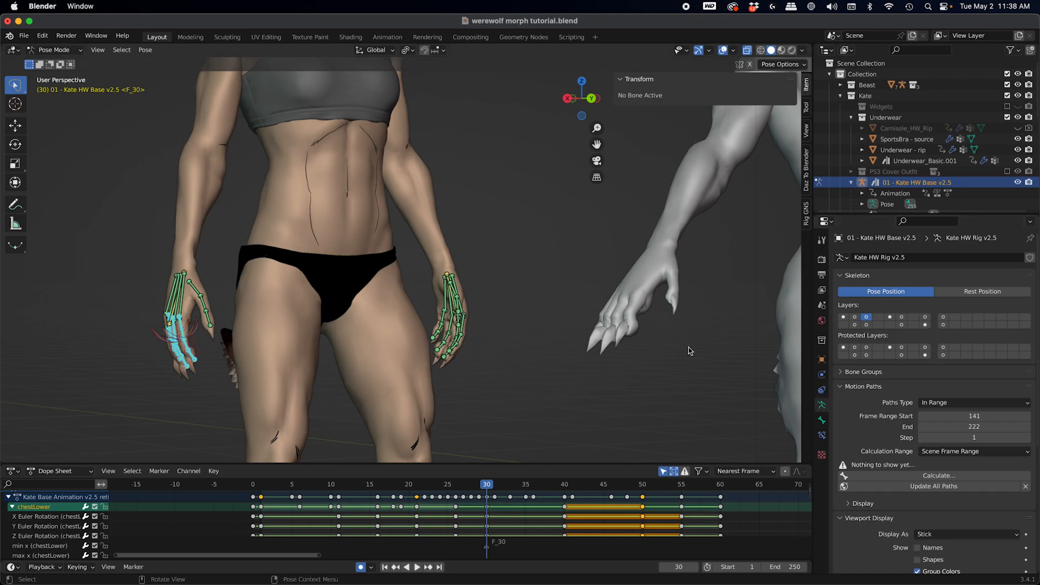
# Step: Select Kate's body mesh in Object Mode and browse its shape keys to the Anime HW hands and feet fixes
pyautogui.hotkey('ctrl', 'Tab')
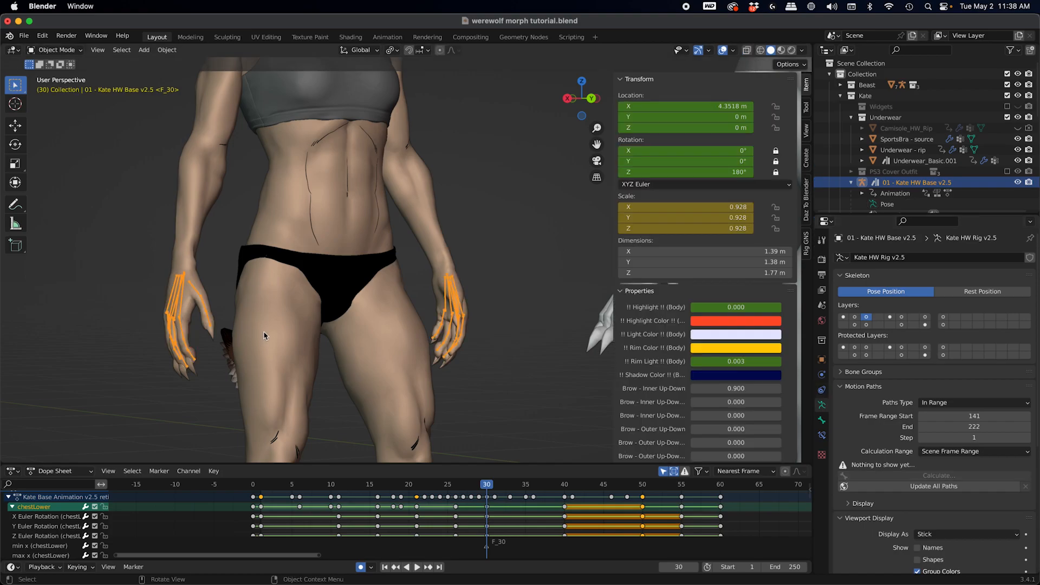
pyautogui.click(264, 335)
pyautogui.scroll(-3, 899, 531)
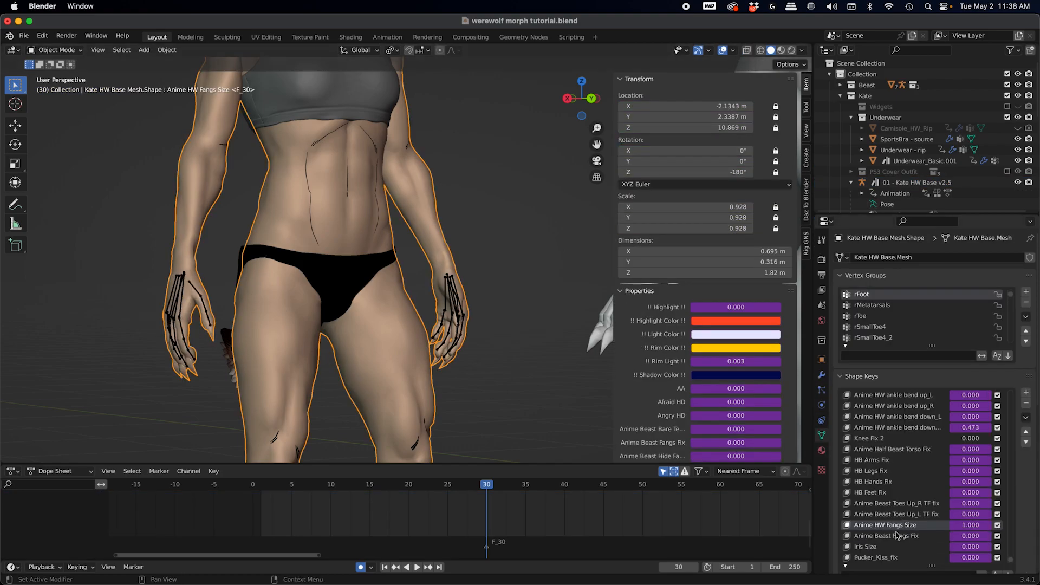
pyautogui.scroll(-1, 910, 528)
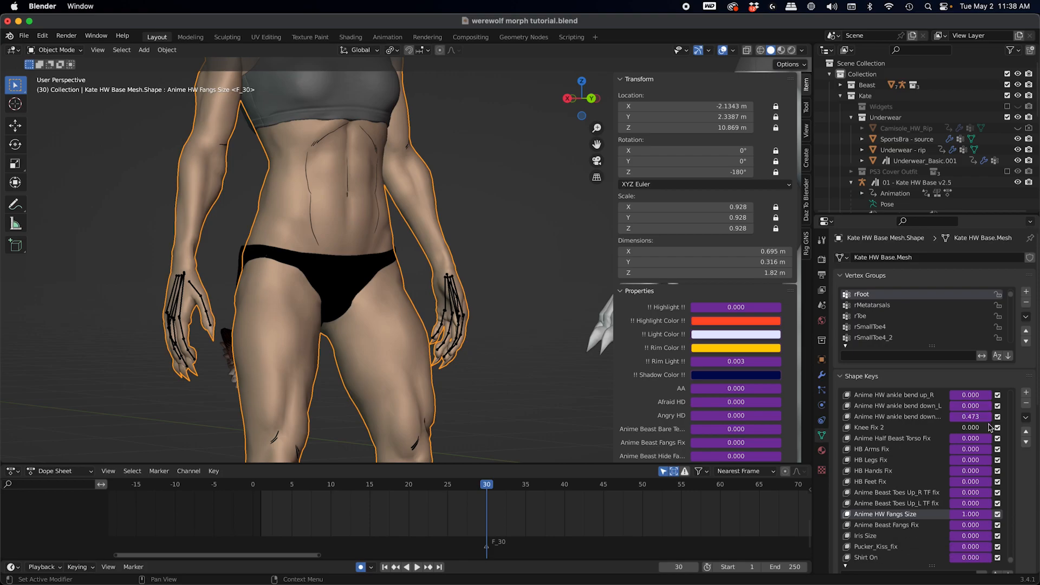
pyautogui.scroll(7, 932, 452)
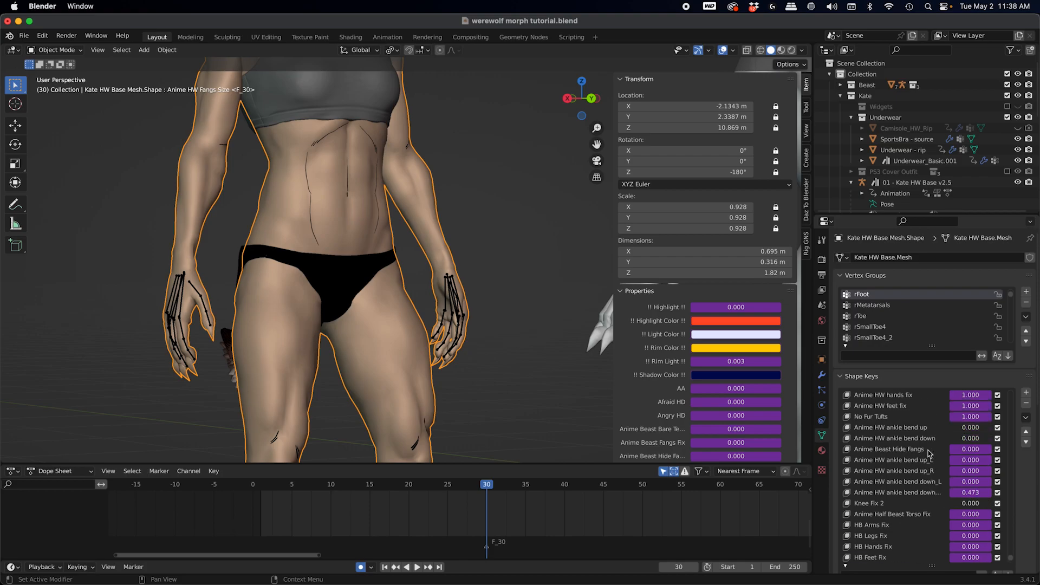
pyautogui.scroll(2, 929, 453)
# Step: Toggle the Anime HW feet fix shape key off and on, and disable the Anime HW hands fix
pyautogui.click(998, 428)
pyautogui.click(997, 427)
pyautogui.click(998, 417)
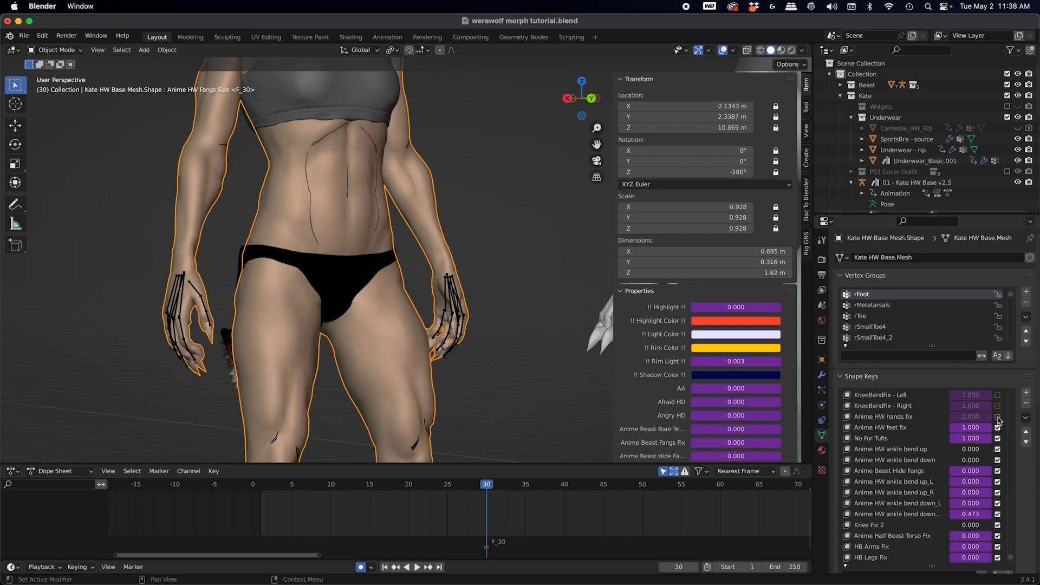
# Step: Disable the Anime HW feet fix shape key and browse the neighbouring fix shape keys of Kate's body mesh
pyautogui.moveTo(444, 374); pyautogui.dragTo(361, 393, button='middle')
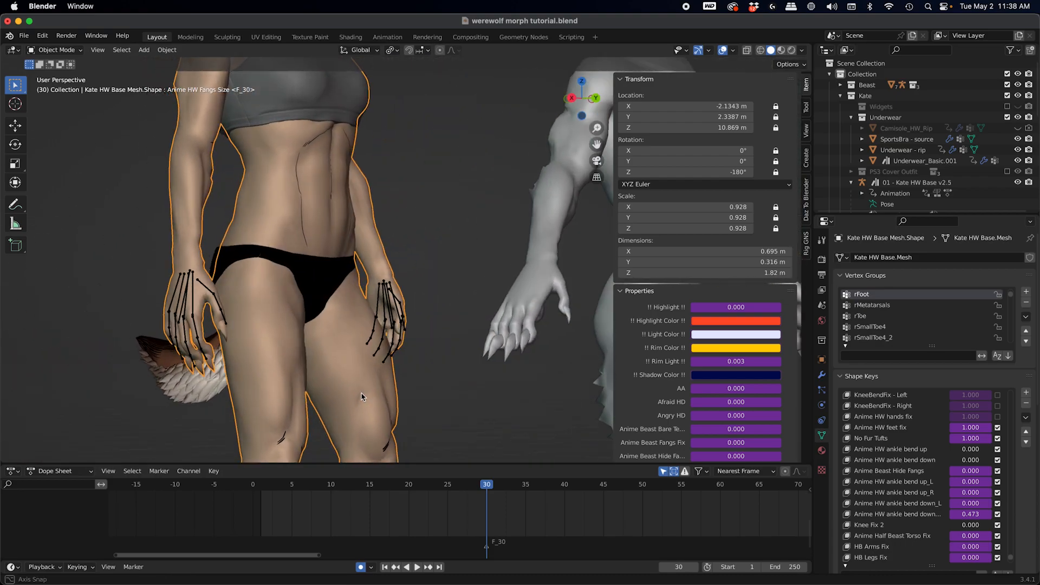
pyautogui.click(997, 428)
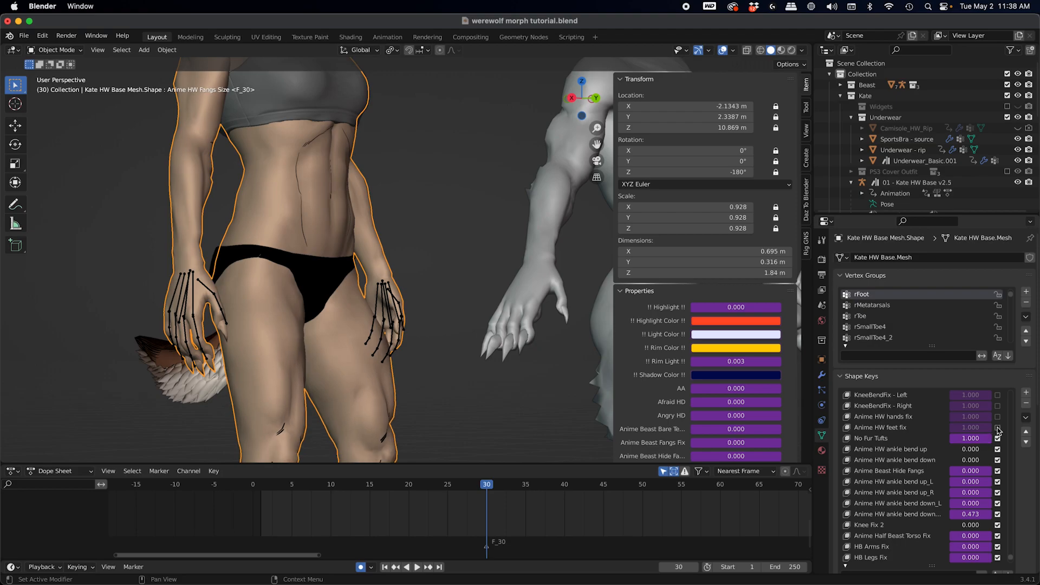
pyautogui.scroll(2, 985, 480)
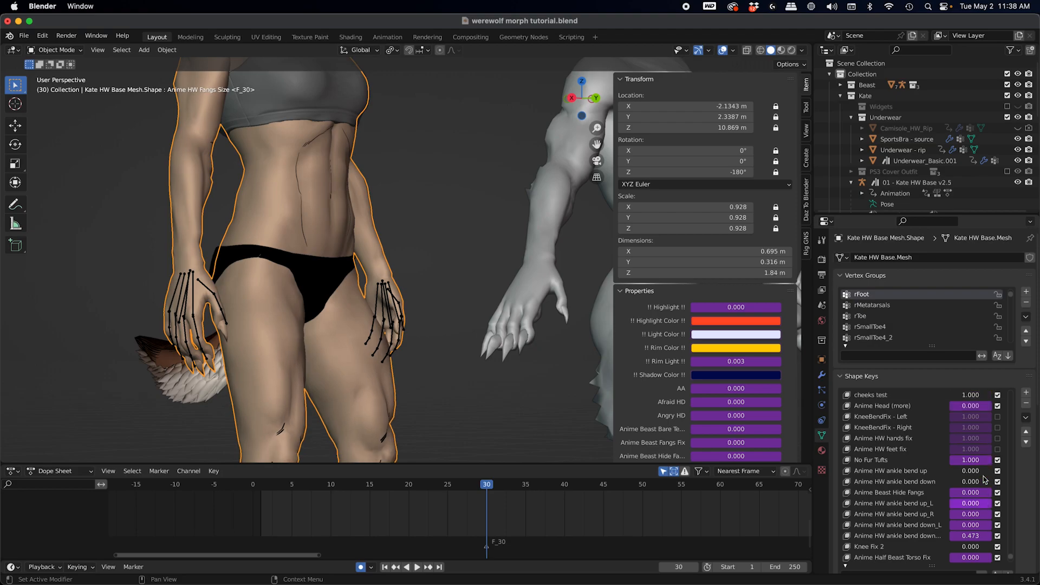
pyautogui.scroll(4, 984, 480)
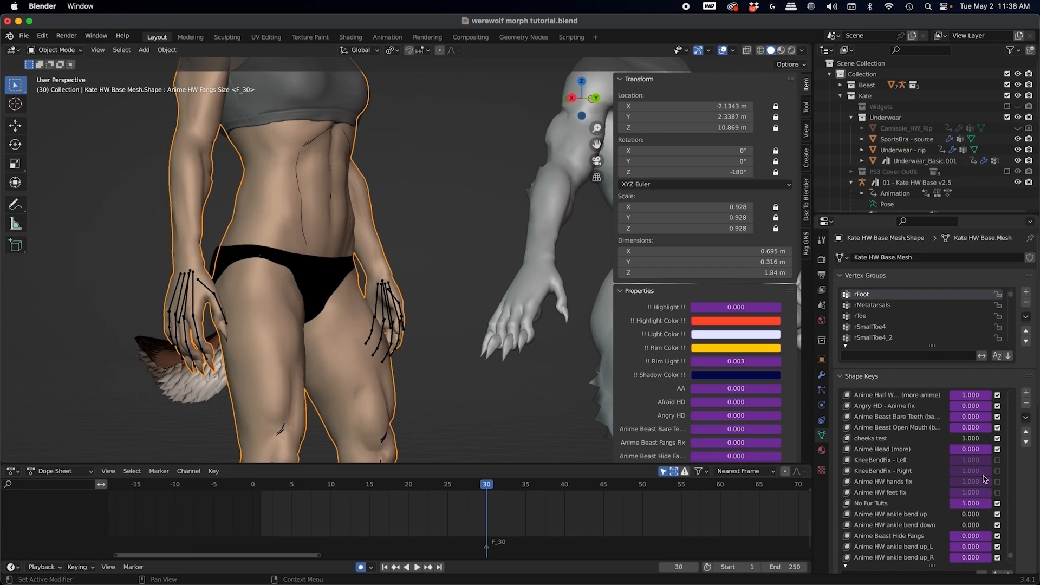
pyautogui.scroll(-7, 984, 476)
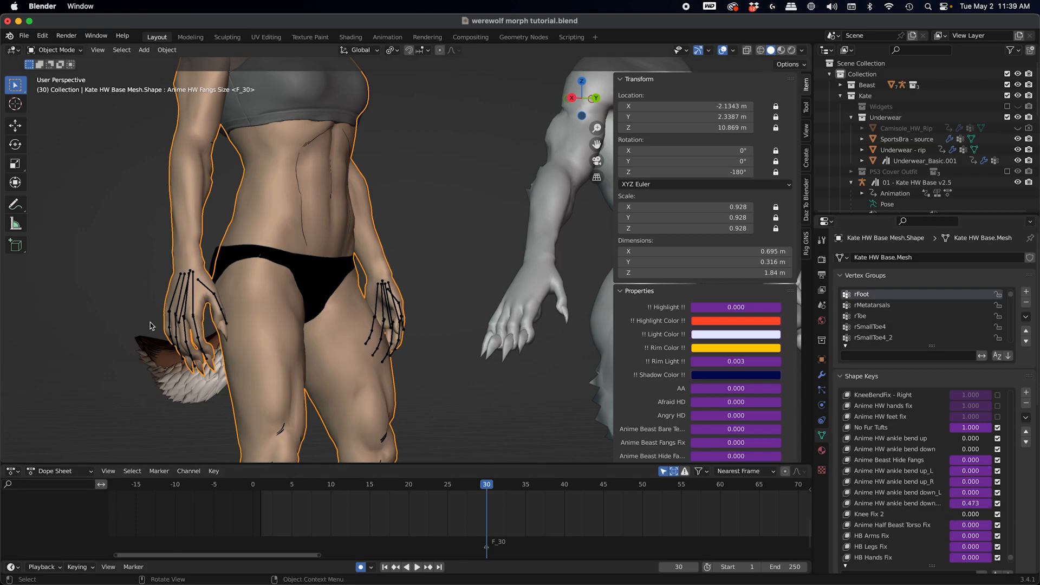
pyautogui.moveTo(151, 323); pyautogui.dragTo(163, 322, button='middle')
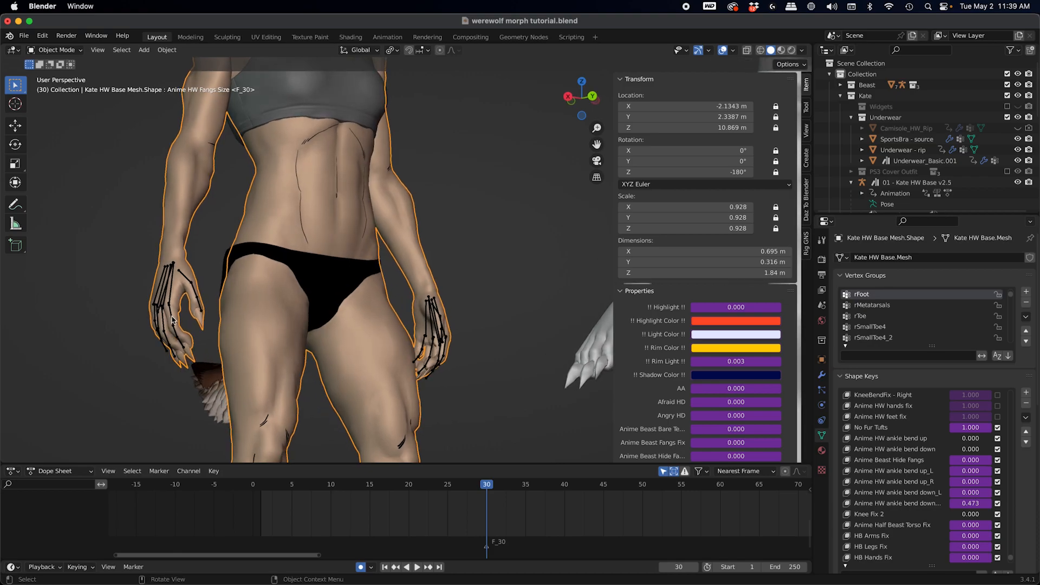
# Step: Rotate the selected finger bones of Kate's right hand 18° around their local X axis in Pose Mode
pyautogui.click(172, 319)
pyautogui.hotkey('ctrl', 'Tab')
pyautogui.press('r')
pyautogui.press('x')
pyautogui.press('x')
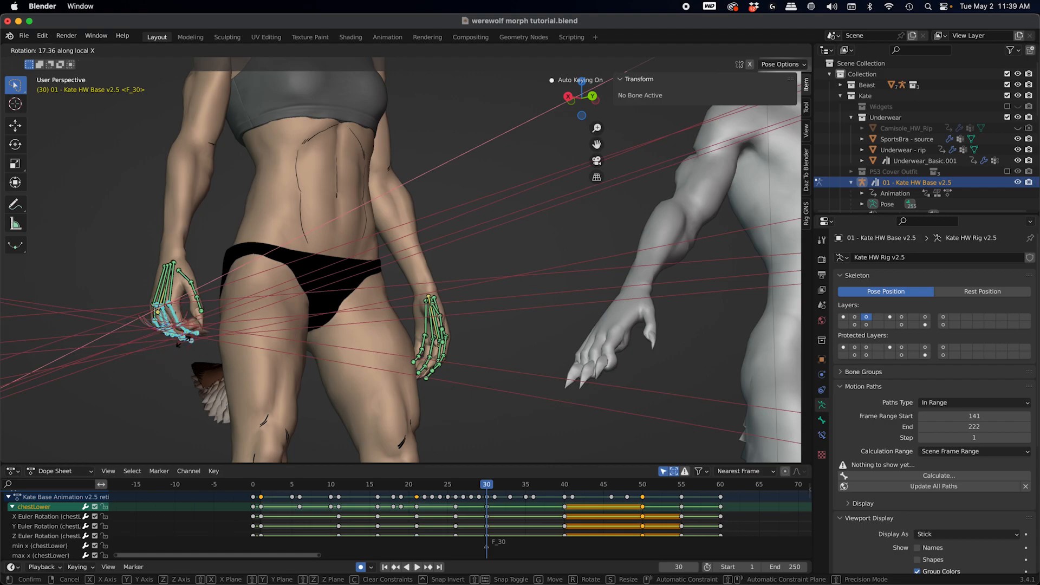
pyautogui.click(184, 341)
pyautogui.scroll(4, 184, 344)
pyautogui.moveTo(184, 345)
pyautogui.keyDown('shift'); pyautogui.mouseDown(button='middle')
pyautogui.moveTo(373, 328)
pyautogui.moveTo(449, 343)
pyautogui.mouseUp(button='middle'); pyautogui.keyUp('shift')
pyautogui.keyDown('shift'); pyautogui.moveTo(333, 345); pyautogui.dragTo(449, 311, button='middle'); pyautogui.keyUp('shift')
pyautogui.moveTo(332, 345)
pyautogui.mouseDown(button='middle')
pyautogui.moveTo(280, 346)
pyautogui.moveTo(253, 401)
pyautogui.moveTo(290, 349)
pyautogui.moveTo(348, 329)
pyautogui.mouseUp(button='middle')
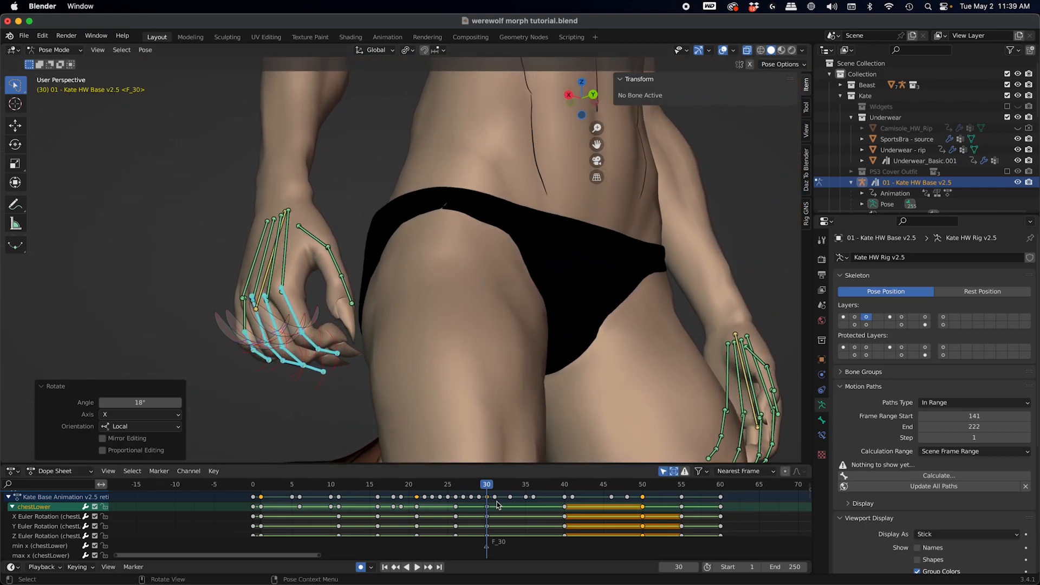
# Step: Try further finger rotations around the global and local X axes, and undo the right hand's finger bend
pyautogui.press('r')
pyautogui.press('x')
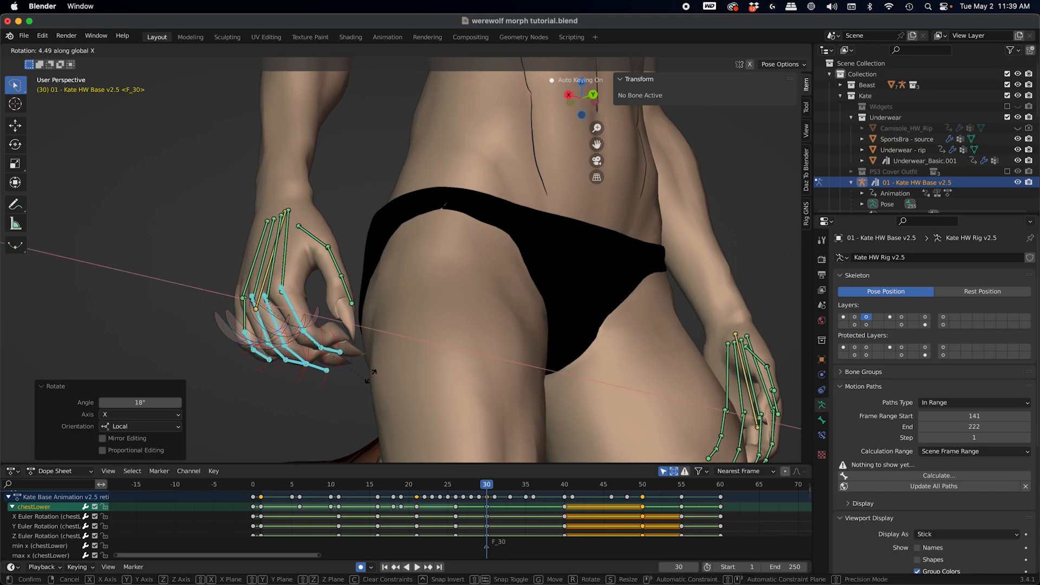
pyautogui.rightClick(356, 368)
pyautogui.press('r')
pyautogui.press('x')
pyautogui.press('x')
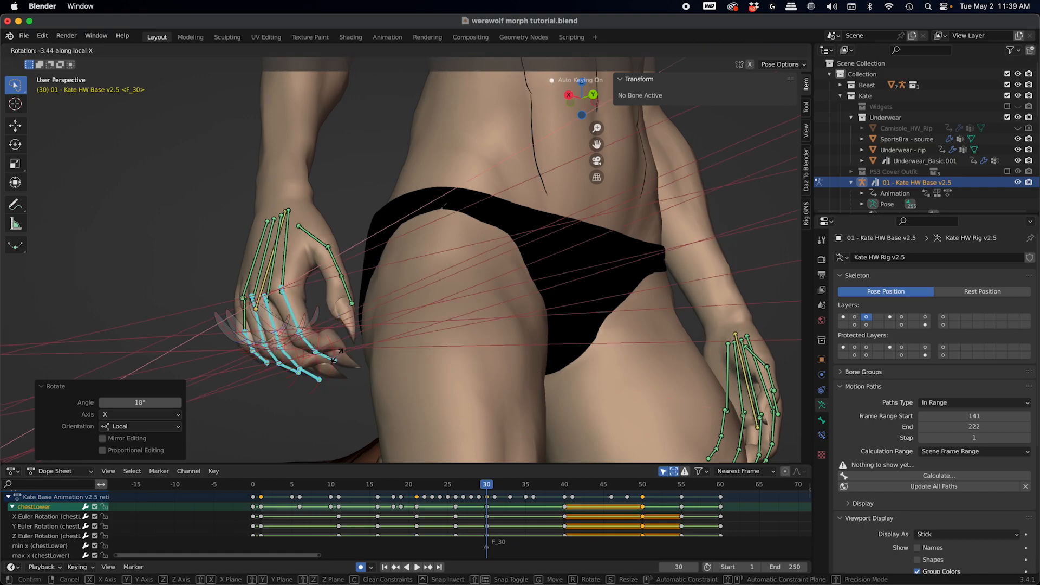
pyautogui.rightClick(339, 358)
pyautogui.press('super+z')
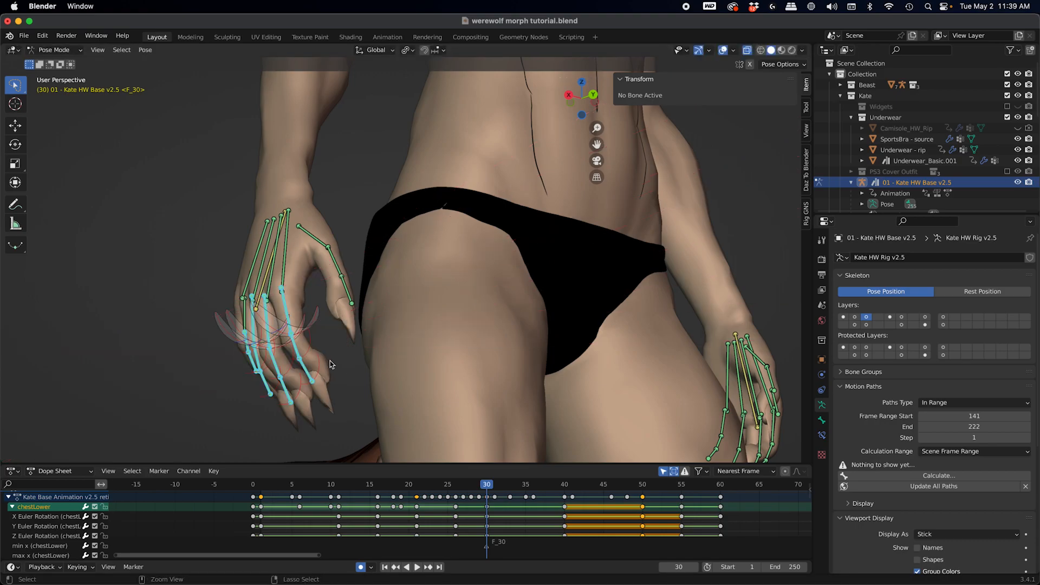
# Step: Return to Object Mode, select Kate's body mesh and enable its Anime HW feet fix and Anime HW hands fix shape keys
pyautogui.hotkey('ctrl', 'Tab')
pyautogui.click(469, 380)
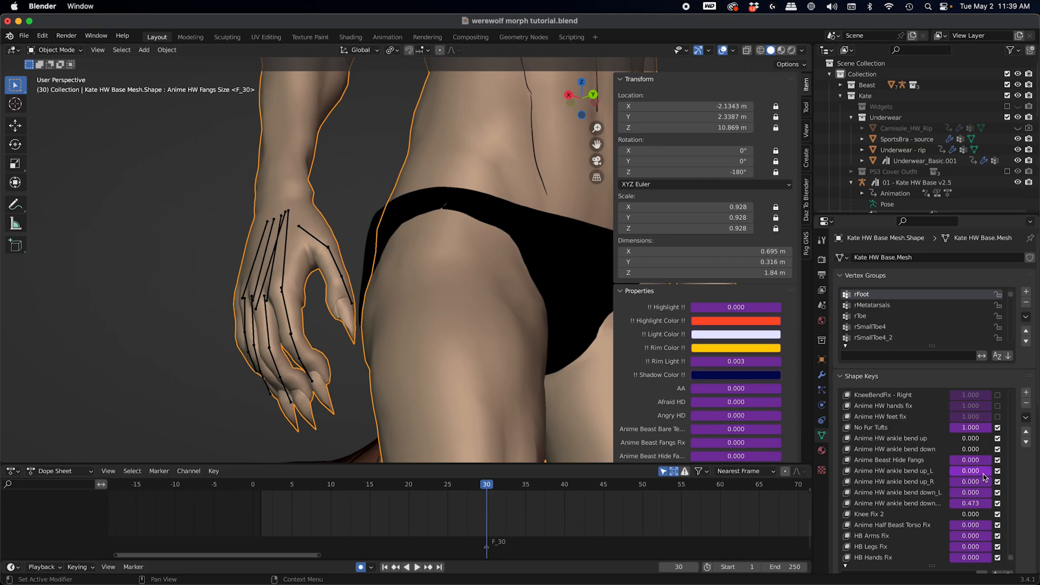
pyautogui.click(997, 417)
pyautogui.click(997, 405)
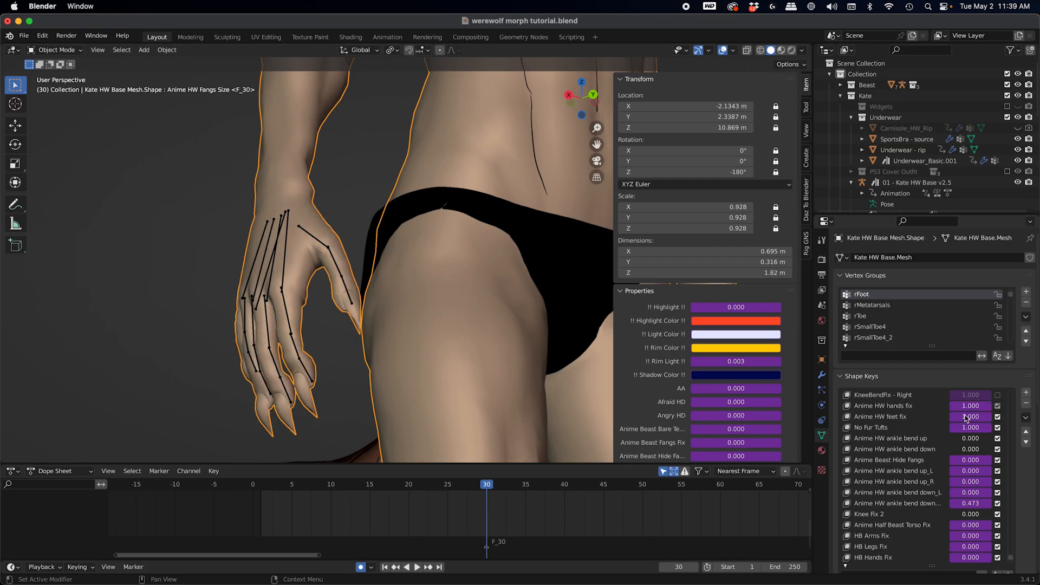
# Step: Select Kate's tail mesh and scrub between frames 23 and 27 to examine how the tail grows
pyautogui.click(288, 321)
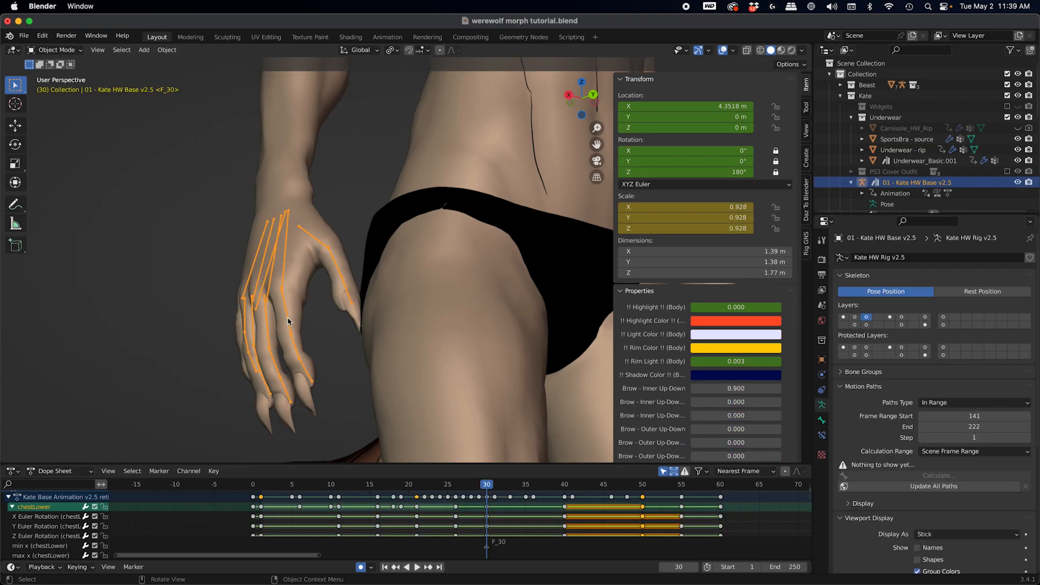
pyautogui.scroll(-5, 303, 314)
pyautogui.moveTo(305, 316); pyautogui.dragTo(242, 326, button='middle')
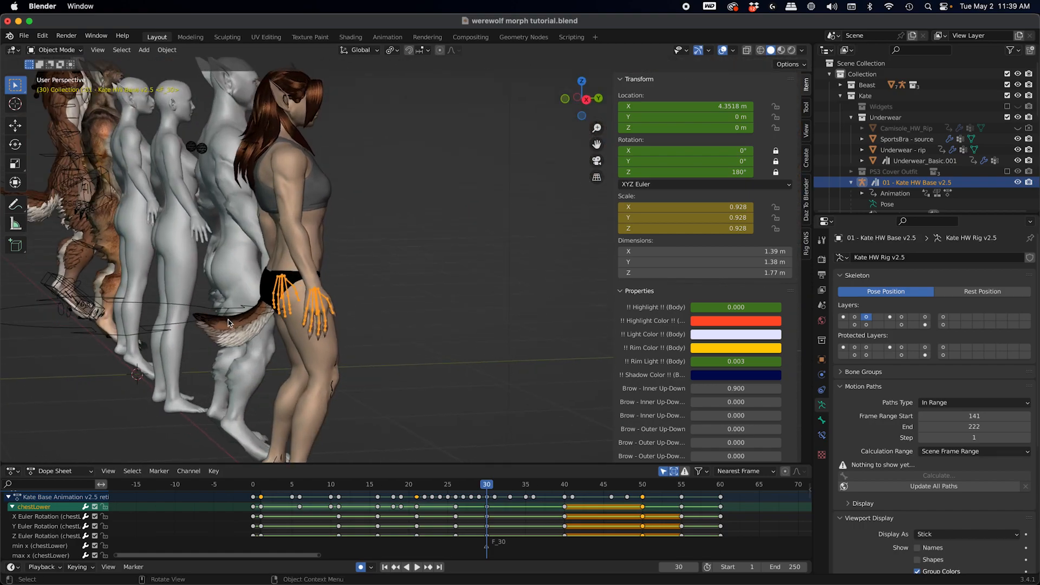
pyautogui.click(228, 320)
pyautogui.moveTo(481, 484); pyautogui.dragTo(428, 502)
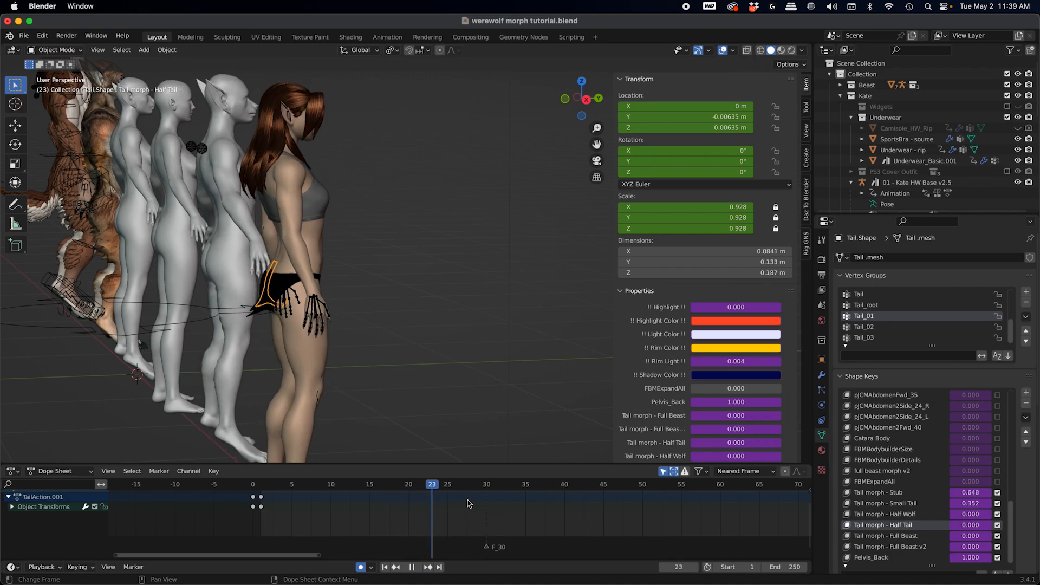
pyautogui.moveTo(434, 513)
pyautogui.mouseDown()
pyautogui.moveTo(409, 513)
pyautogui.moveTo(486, 505)
pyautogui.moveTo(465, 504)
pyautogui.moveTo(490, 495)
pyautogui.moveTo(469, 504)
pyautogui.mouseUp()
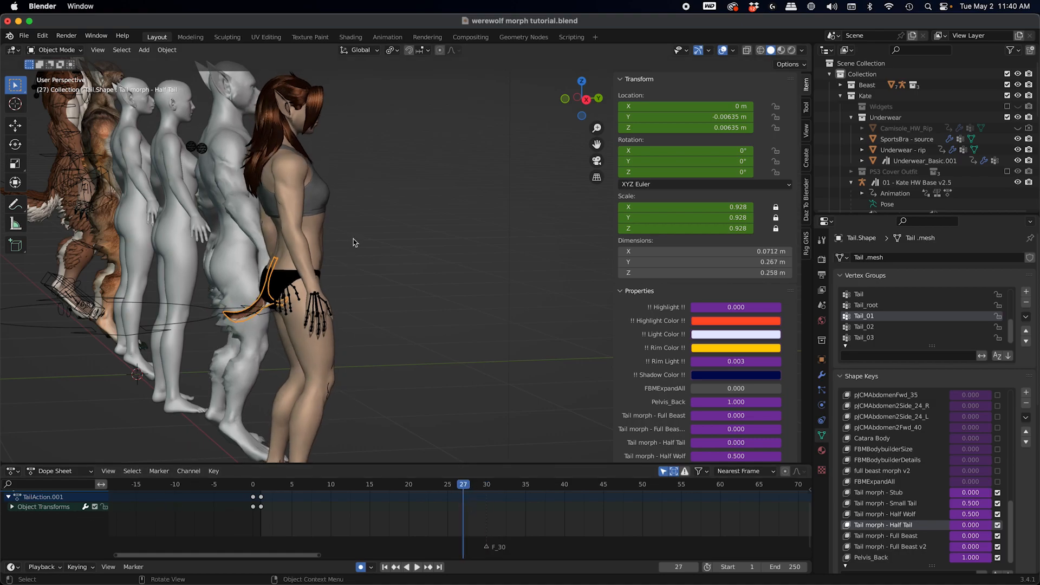
# Step: Go to frame 26 with the tail mesh selected and inspect its Tail morph - Stub and Tail morph - Small Tail shape keys
pyautogui.click(317, 301)
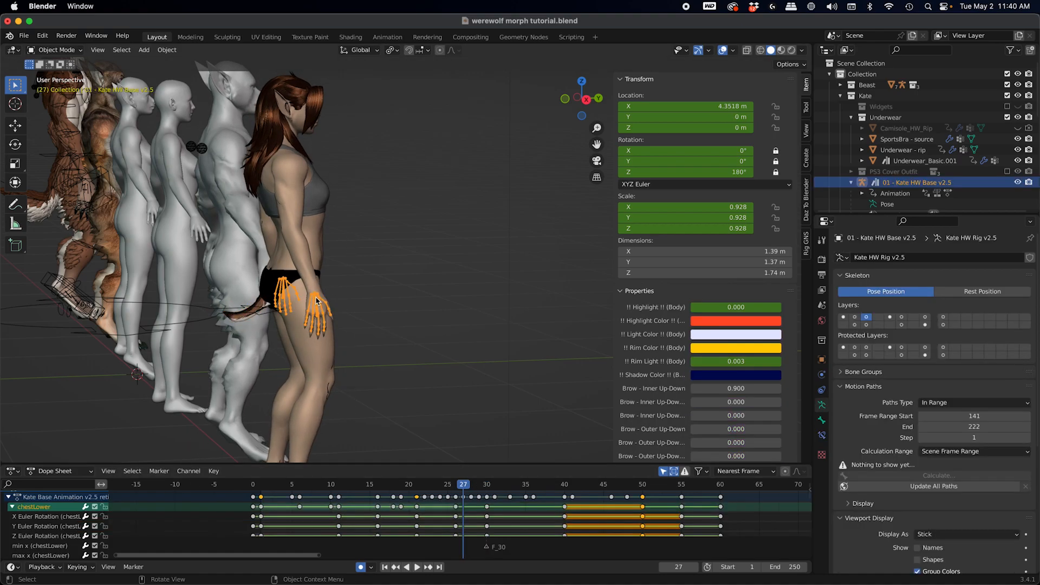
pyautogui.click(256, 309)
pyautogui.click(259, 308)
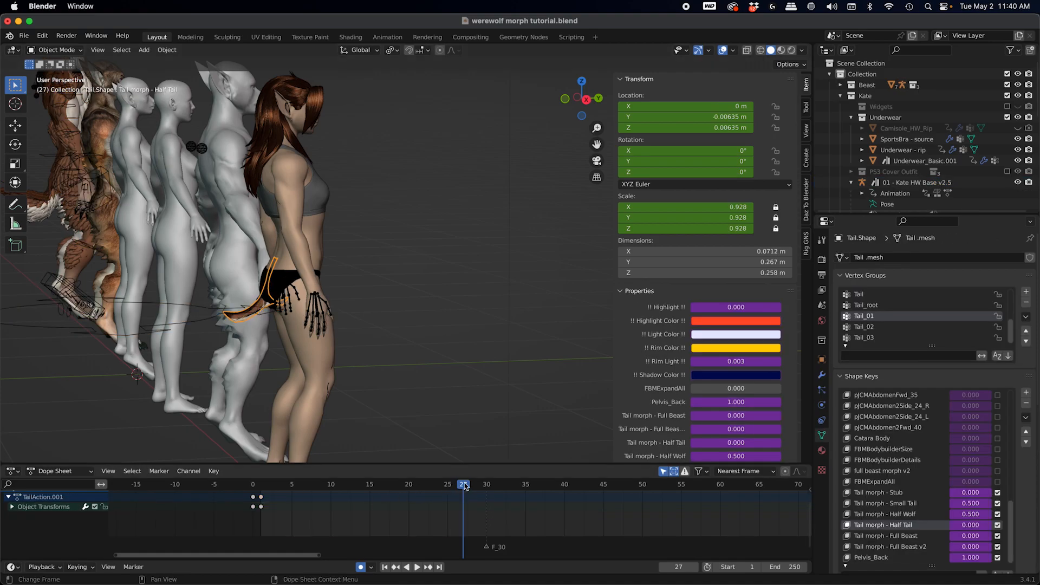
pyautogui.press('space')
pyautogui.click(440, 489)
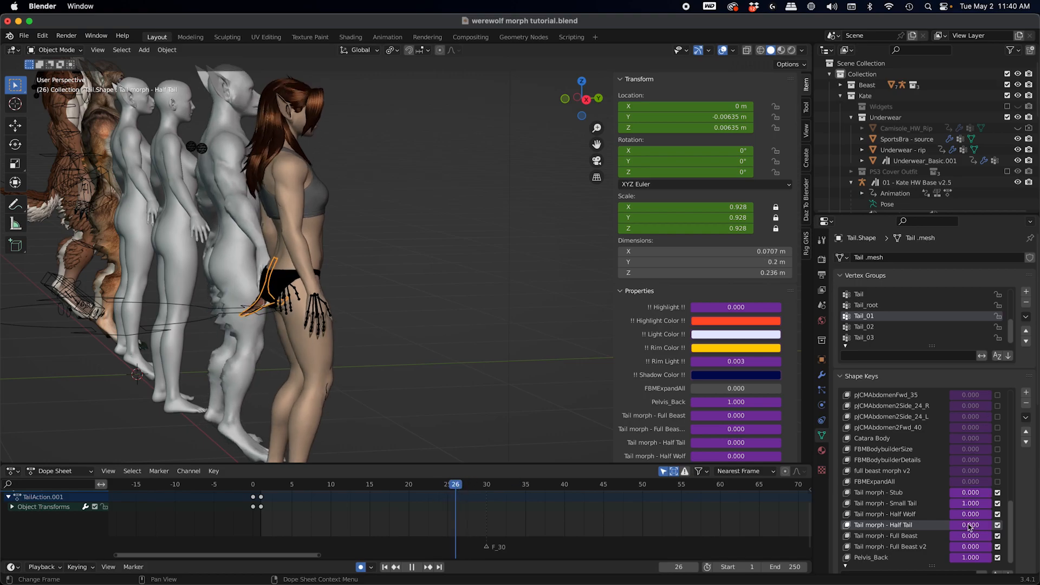
pyautogui.press('space')
pyautogui.scroll(-8, 970, 527)
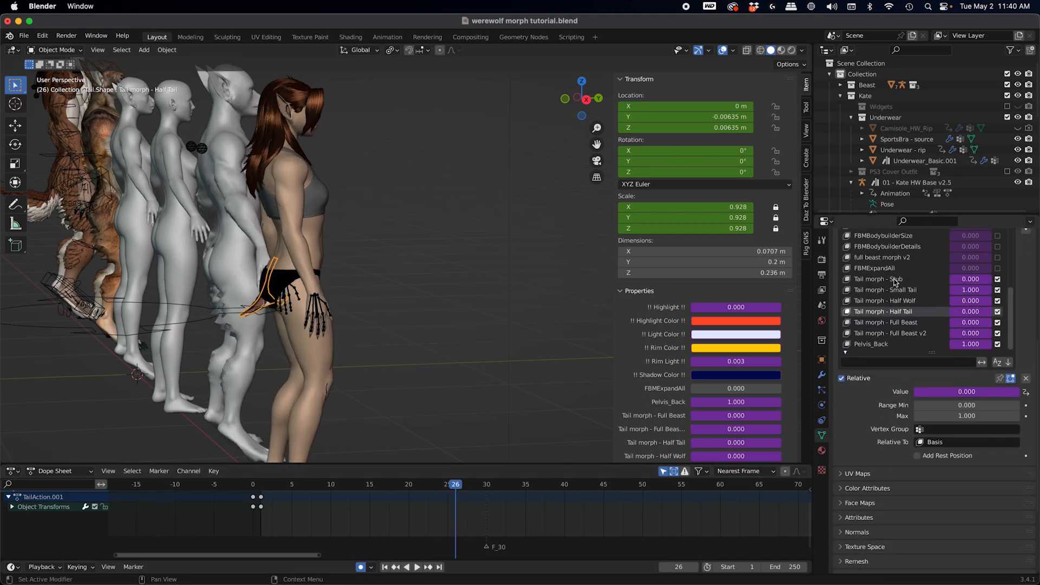
pyautogui.click(886, 282)
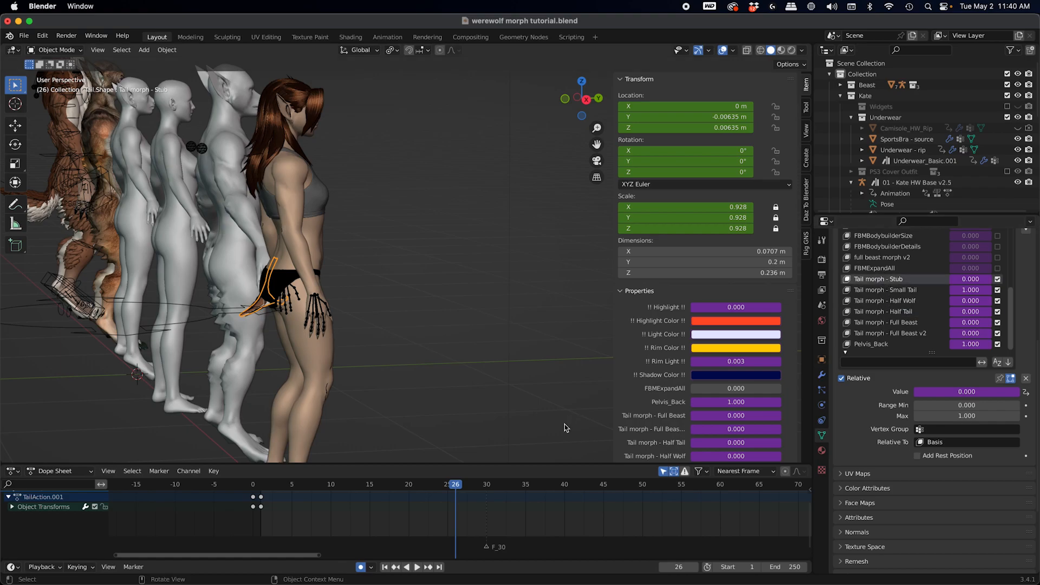
pyautogui.click(912, 291)
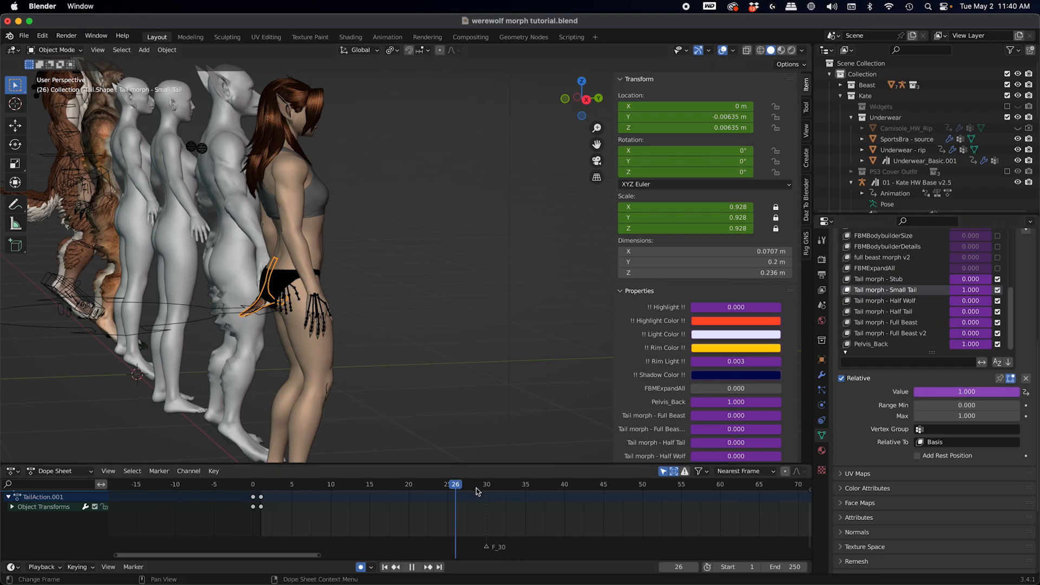
# Step: Select the Fur v1 tail mesh and scrub between frames 32 and 30 to compare Kate's rendered transformation
pyautogui.press('space')
pyautogui.press('space')
pyautogui.click(222, 342)
pyautogui.moveTo(484, 486)
pyautogui.mouseDown()
pyautogui.moveTo(441, 502)
pyautogui.moveTo(503, 493)
pyautogui.mouseUp()
pyautogui.moveTo(215, 336); pyautogui.dragTo(212, 363, button='middle')
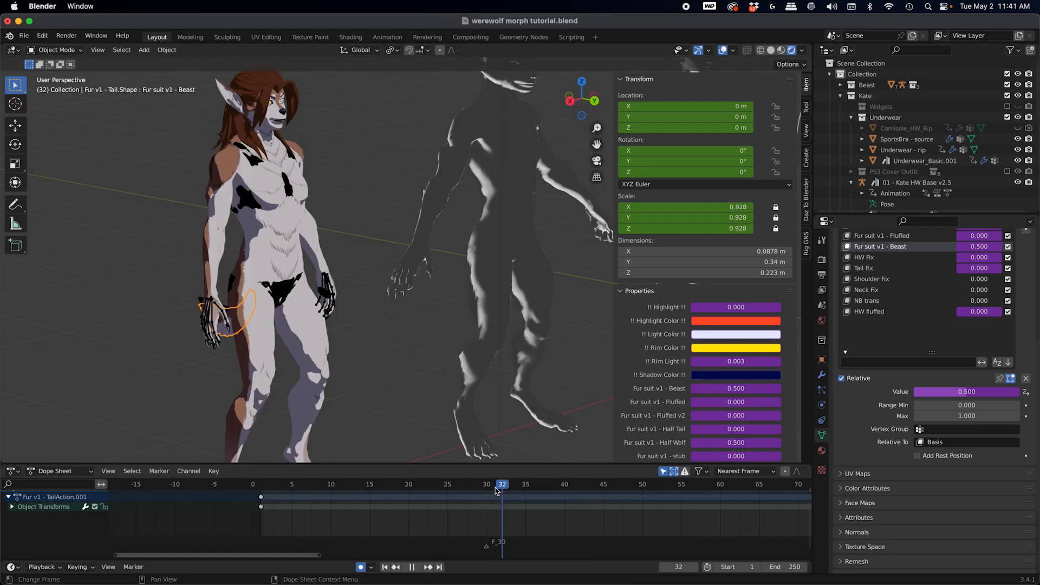
pyautogui.moveTo(496, 490); pyautogui.dragTo(489, 491)
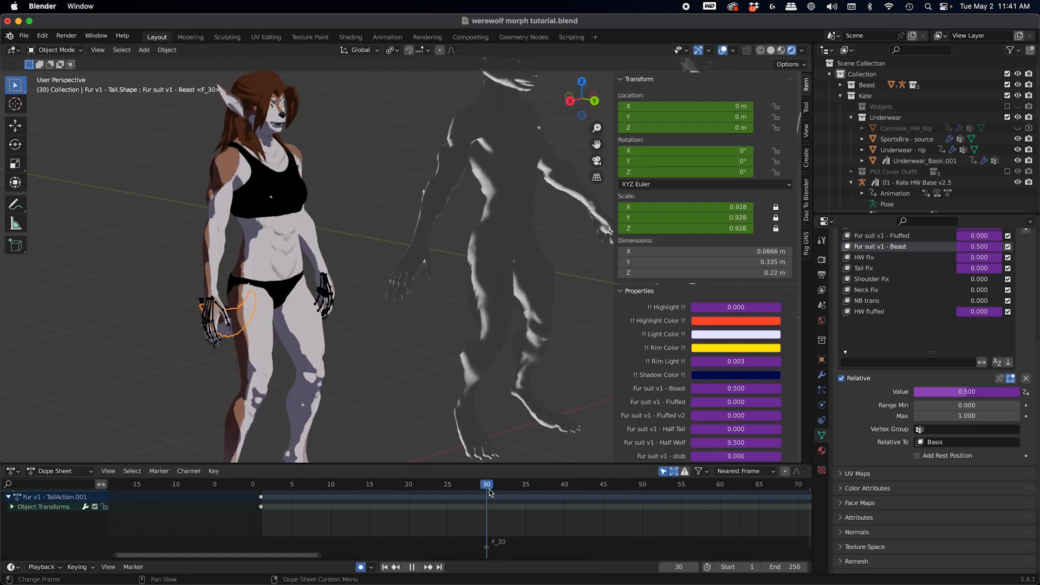
pyautogui.moveTo(420, 316); pyautogui.dragTo(394, 300, button='middle')
pyautogui.scroll(2, 393, 300)
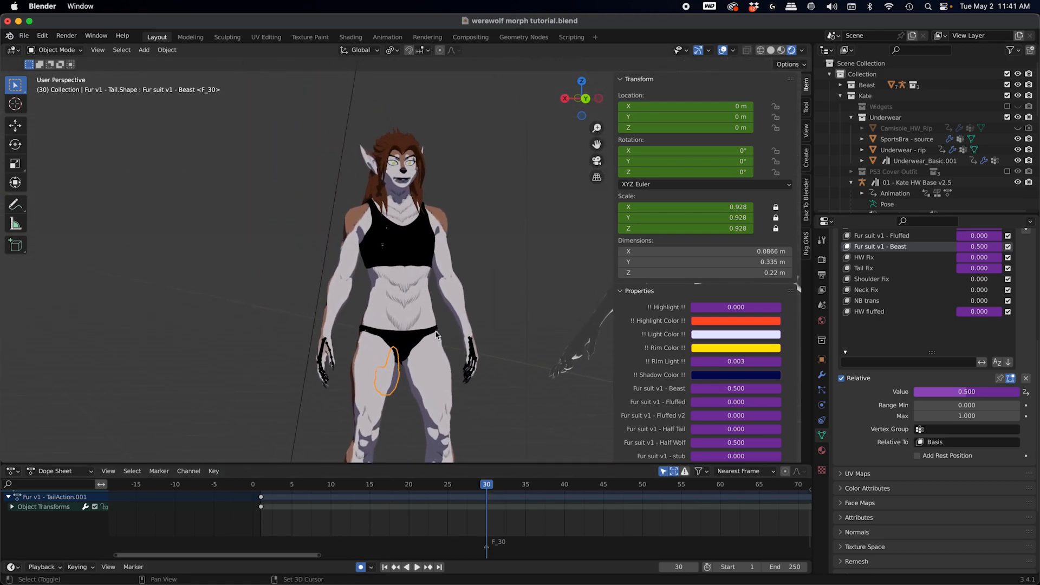
# Step: Play the animation back from frame 30 and replay the early stage around frames 13 to 19
pyautogui.hotkey('shift', 'ctrl', 'space')
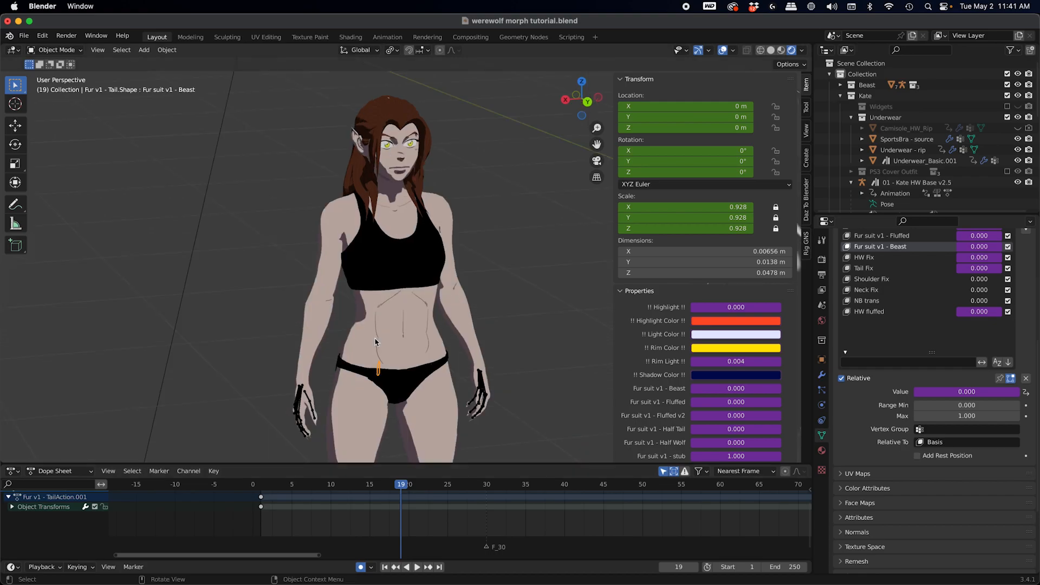
pyautogui.moveTo(399, 373); pyautogui.dragTo(403, 388, button='middle')
pyautogui.click(369, 490)
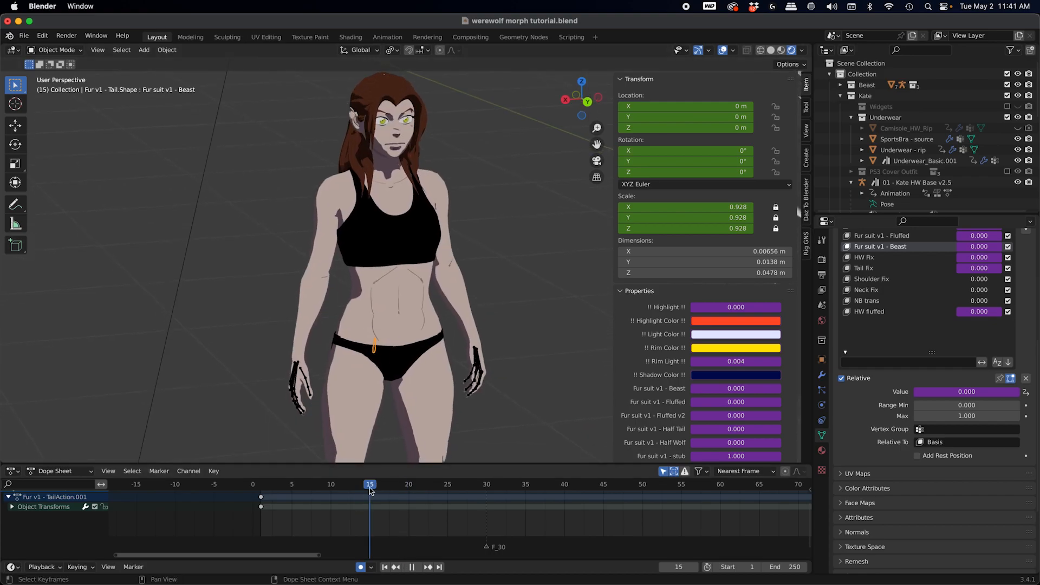
pyautogui.click(345, 488)
pyautogui.press('space')
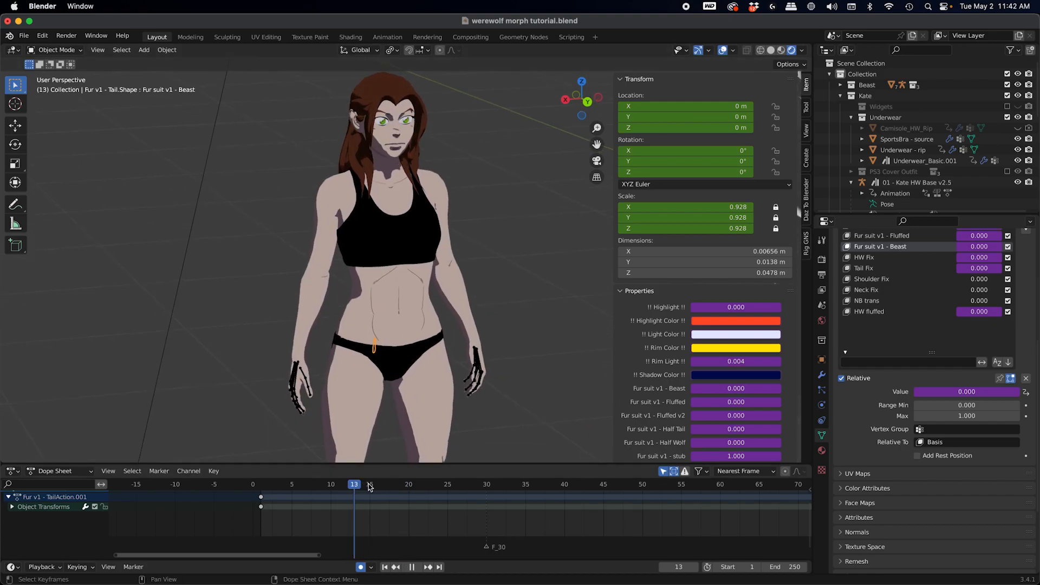
pyautogui.press('space')
# Step: Enlarge the Dope Sheet area, select Kate's body mesh and switch that area to the Shader Editor
pyautogui.moveTo(205, 465); pyautogui.dragTo(205, 371)
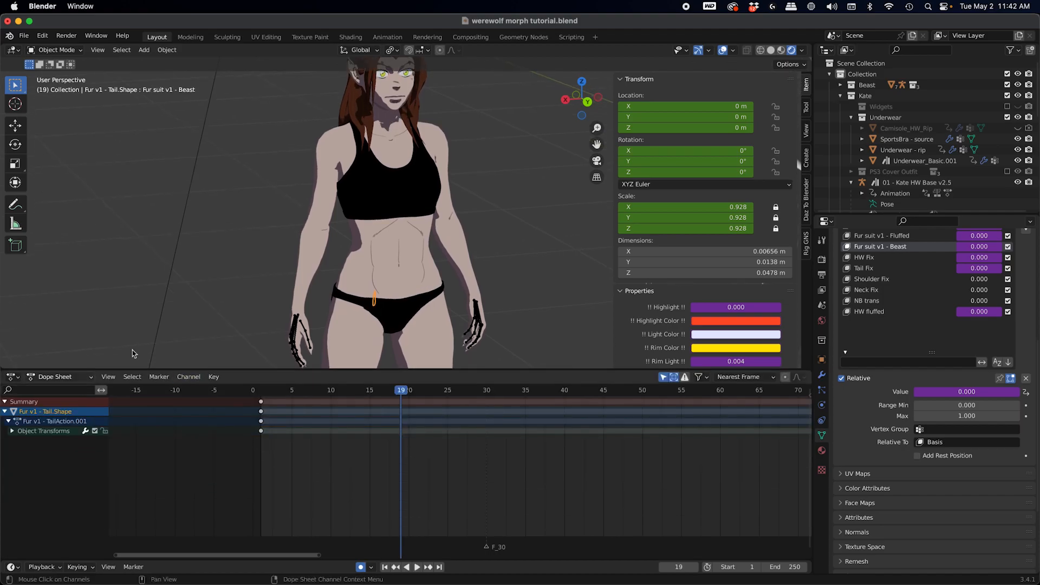
pyautogui.click(403, 260)
pyautogui.click(10, 377)
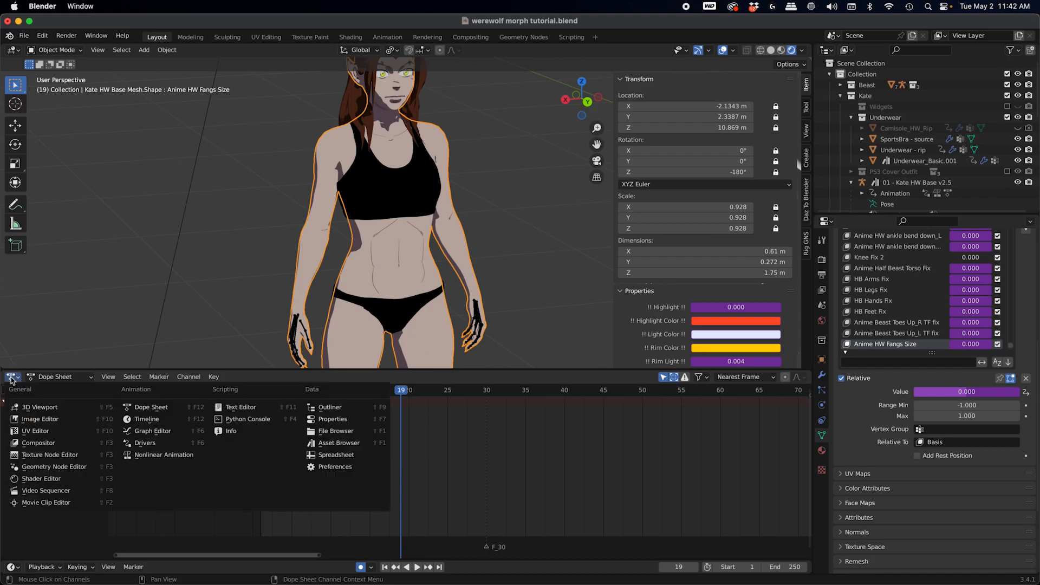
pyautogui.click(41, 478)
# Step: Show the Kate Base_Face.001 material in slot 2 and select its uppermost image texture node
pyautogui.moveTo(306, 504); pyautogui.dragTo(329, 415, button='middle')
pyautogui.click(330, 377)
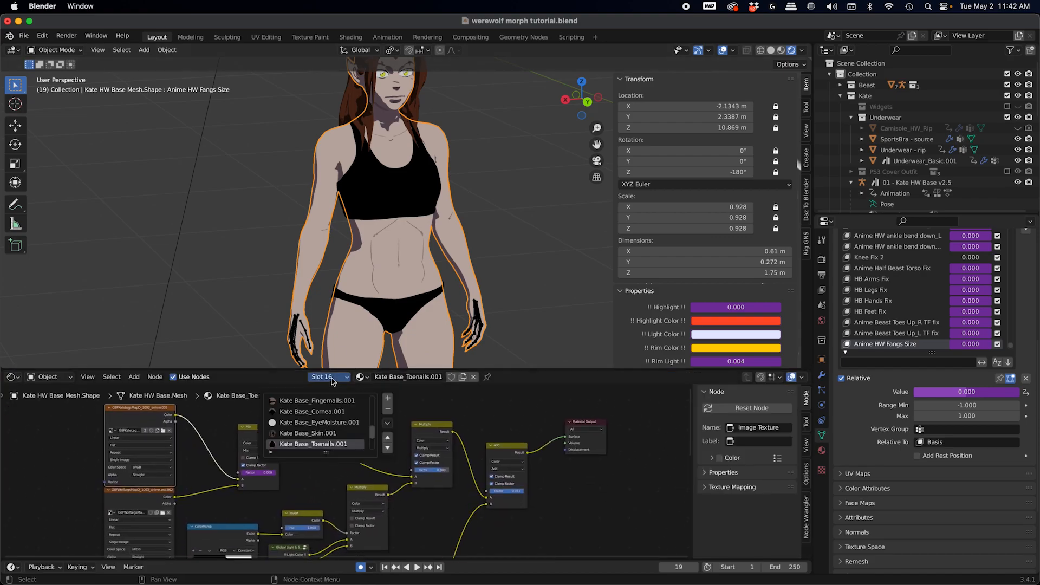
pyautogui.scroll(10, 333, 401)
pyautogui.click(328, 411)
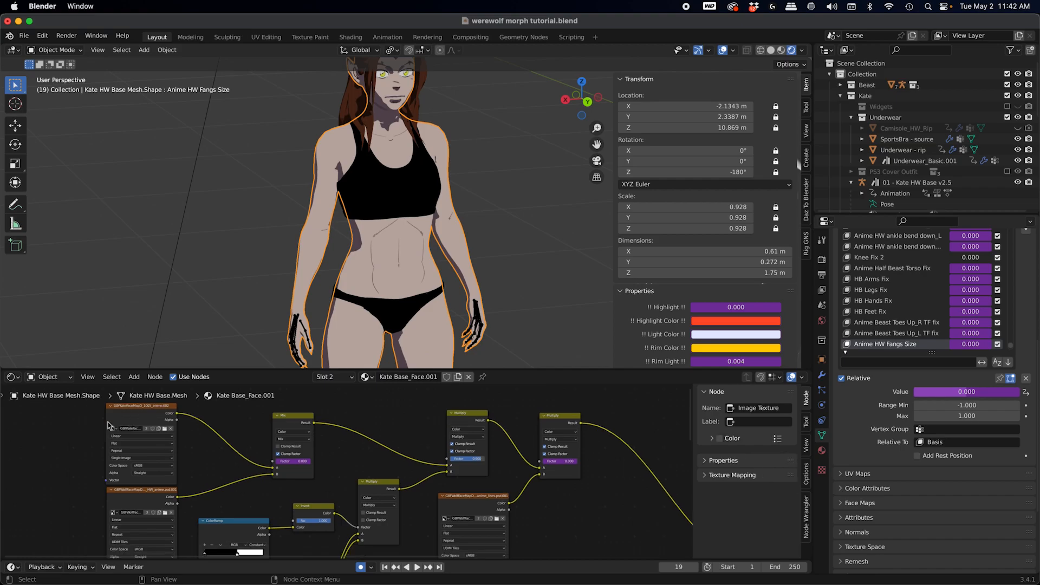
pyautogui.click(130, 412)
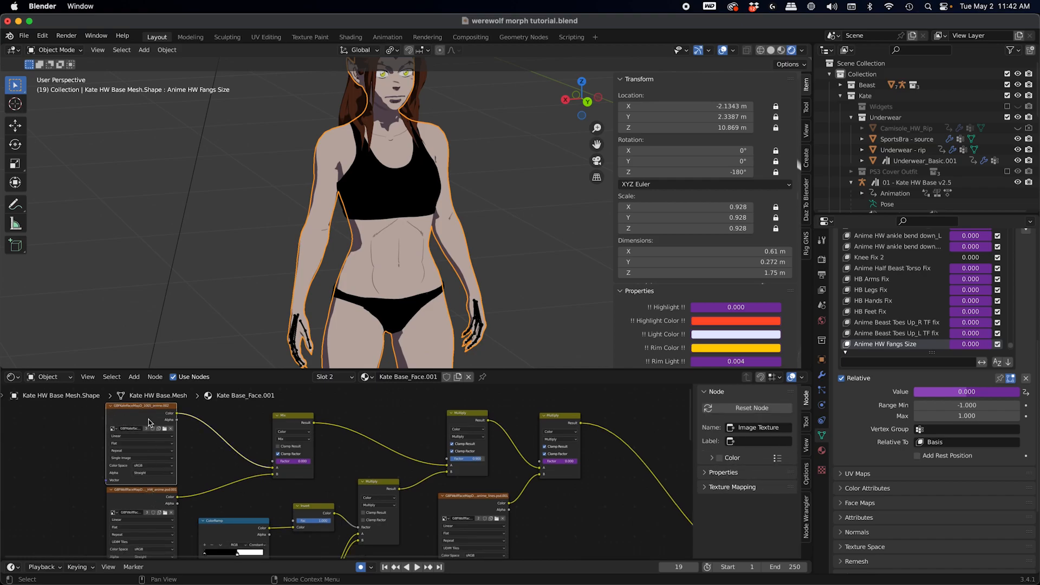
pyautogui.moveTo(148, 420); pyautogui.dragTo(194, 413, button='middle')
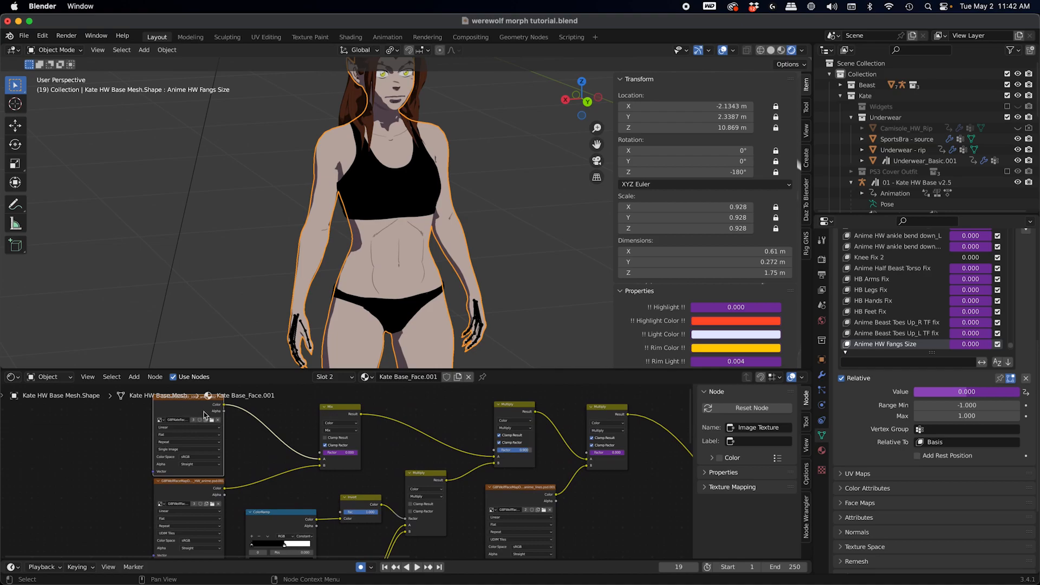
# Step: Select the second image texture node feeding the first Mix node, enlarge the Timeline area and show the mesh's custom properties
pyautogui.click(189, 487)
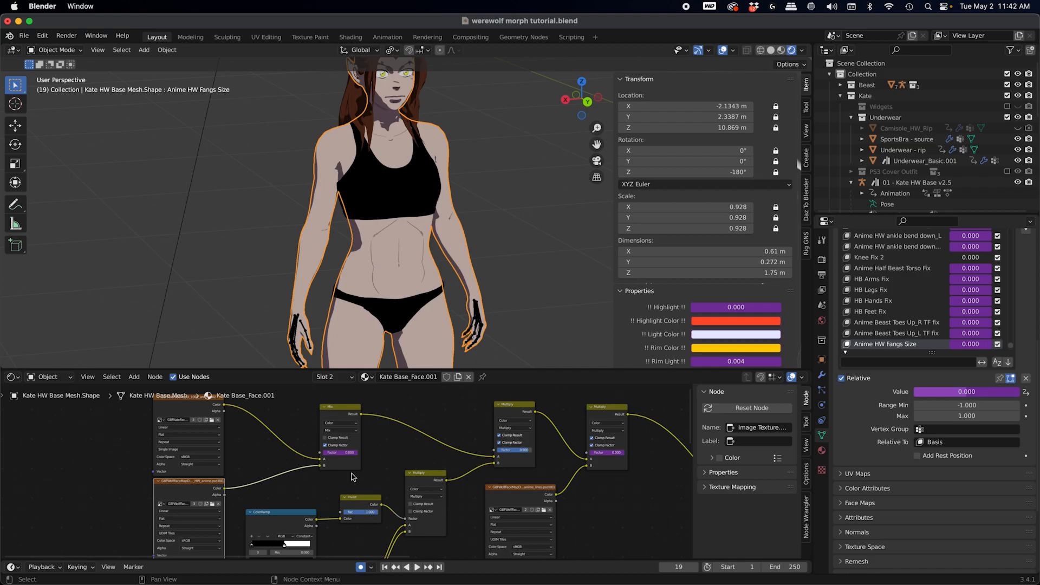
pyautogui.moveTo(358, 559); pyautogui.dragTo(359, 533)
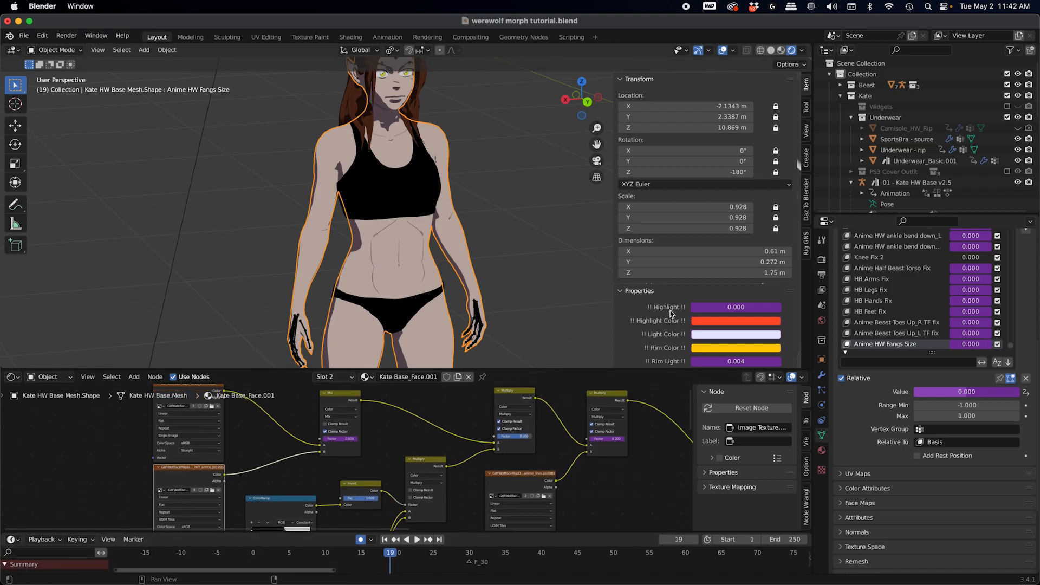
pyautogui.scroll(-8, 630, 271)
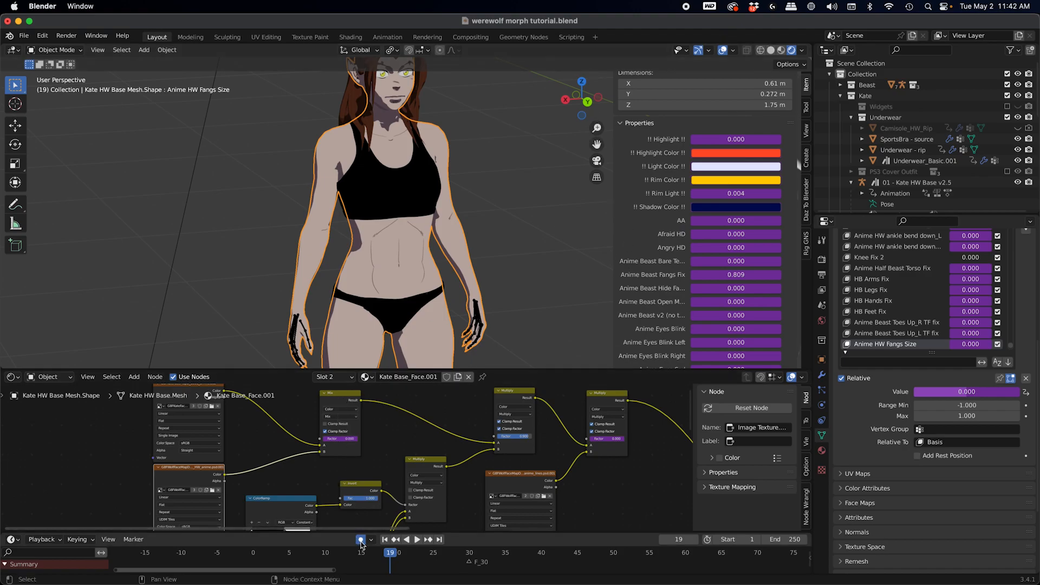
# Step: Play and scrub the animation to frame 25, then inspect Kate's head and torso beside the face material nodes
pyautogui.press('space')
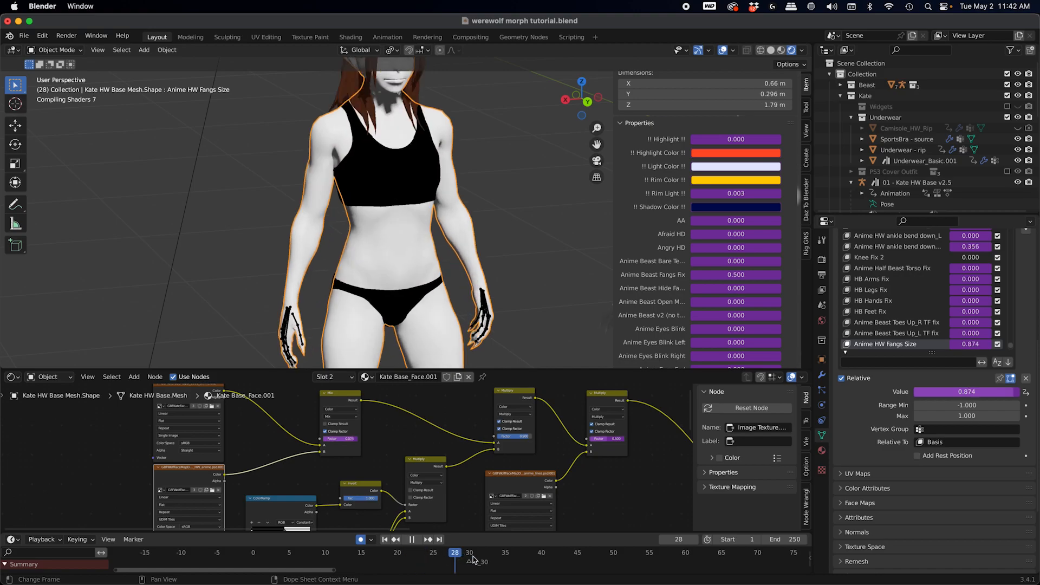
pyautogui.click(433, 558)
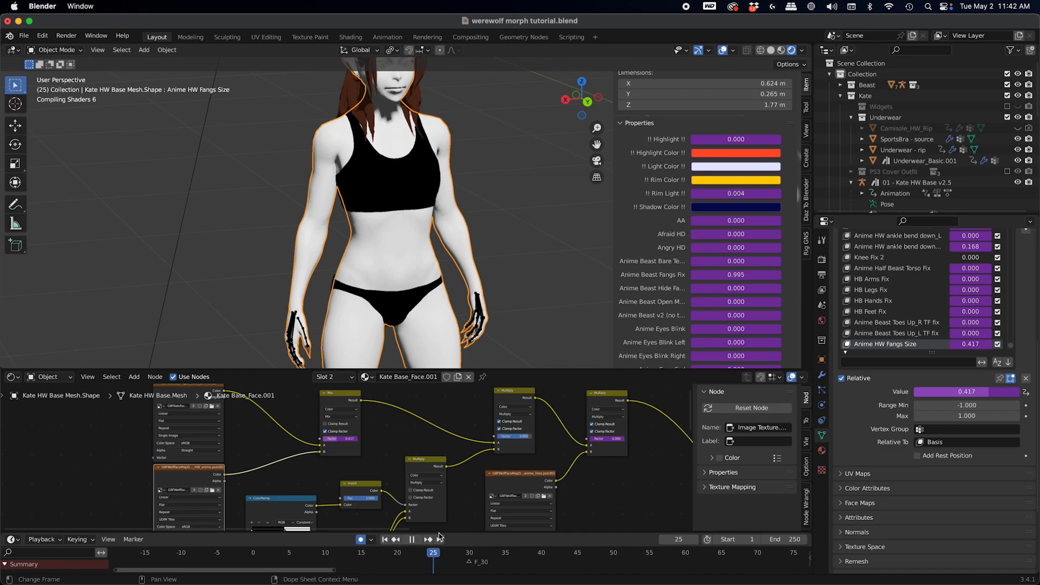
pyautogui.press('space')
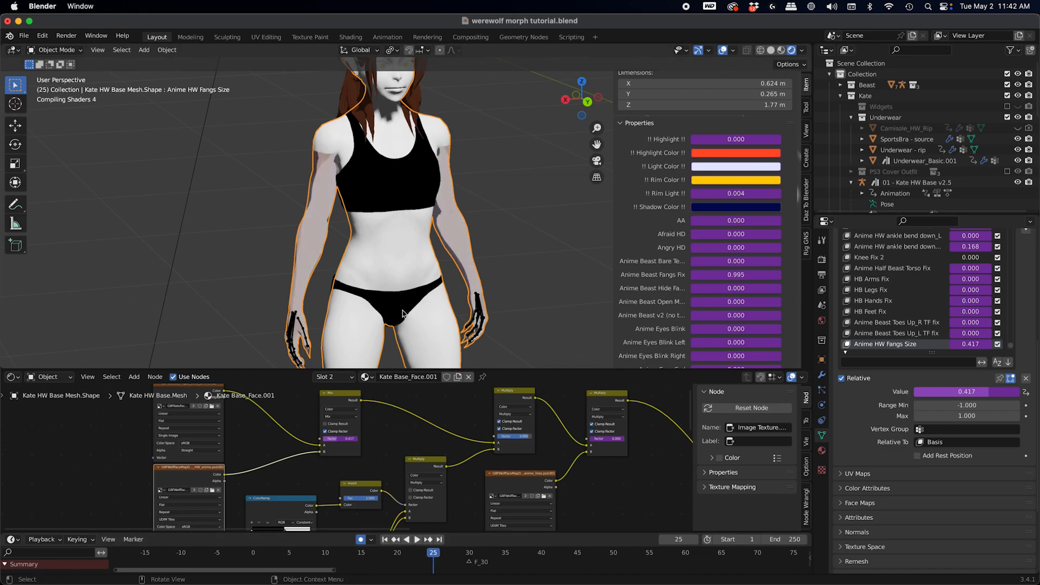
pyautogui.keyDown('shift'); pyautogui.moveTo(394, 208); pyautogui.dragTo(366, 261, button='middle'); pyautogui.keyUp('shift')
pyautogui.hscroll(5, 472, 493)
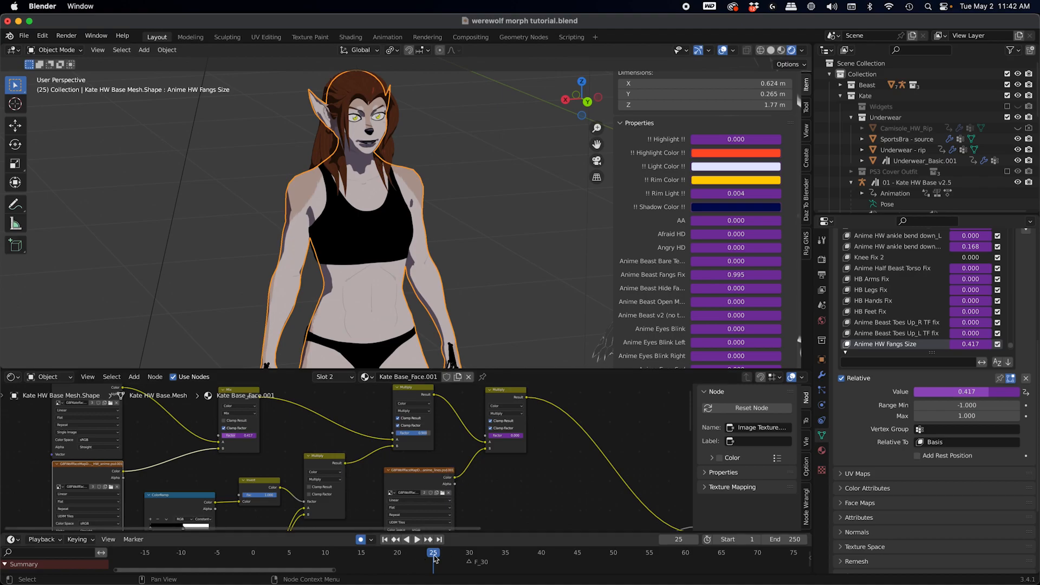
# Step: Select the anime lines image texture node and advance to frame 30 to inspect the fur lines on Kate's body
pyautogui.click(430, 474)
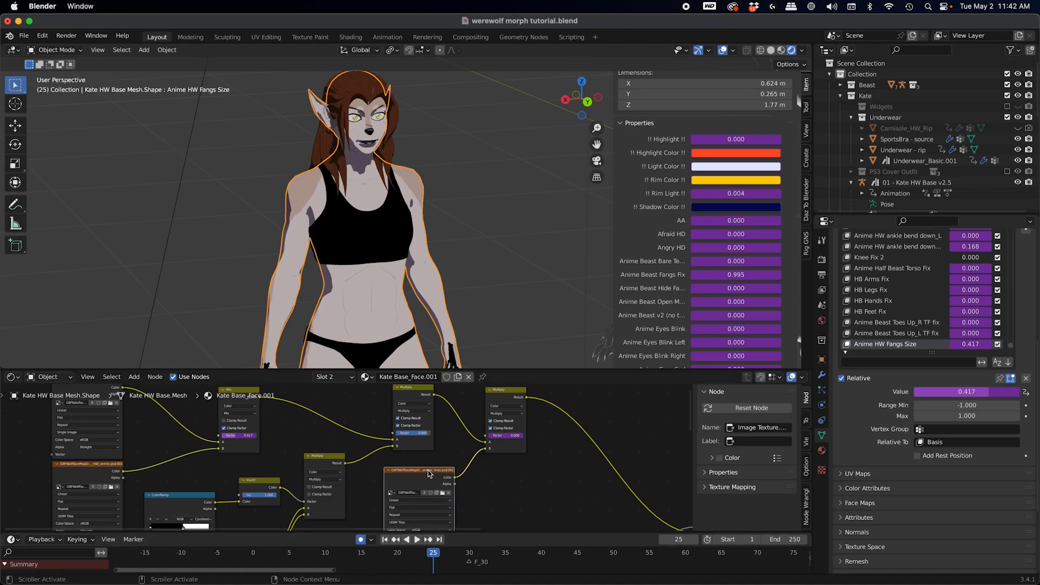
pyautogui.press('space')
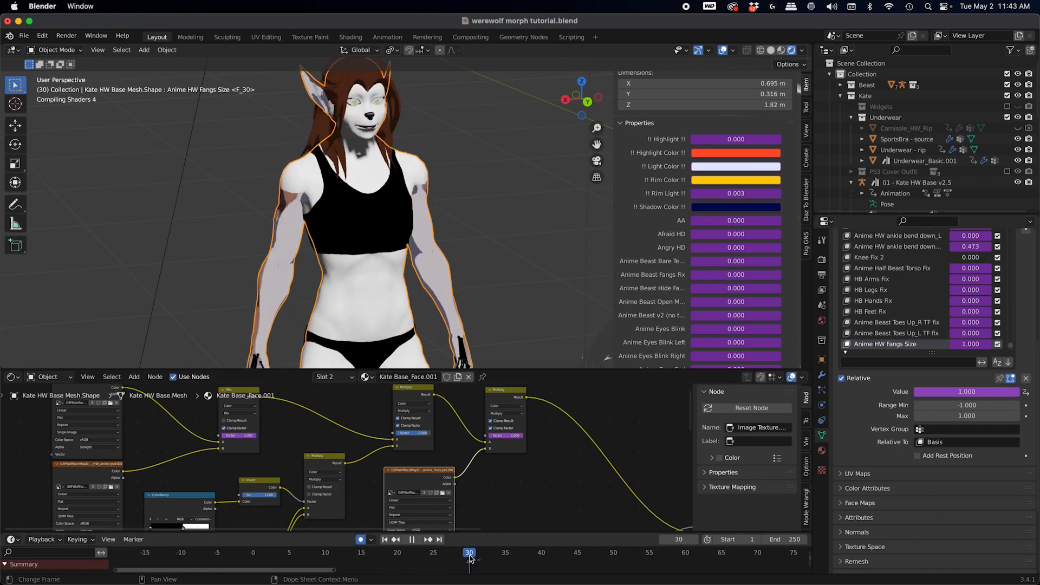
pyautogui.press('space')
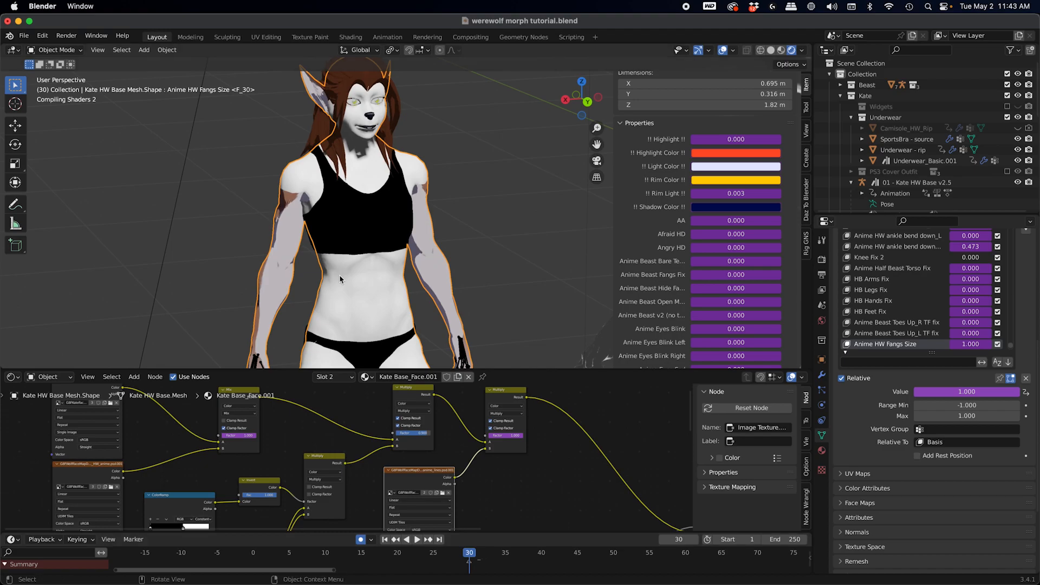
pyautogui.moveTo(351, 266); pyautogui.dragTo(376, 248, button='middle')
pyautogui.scroll(2, 400, 277)
pyautogui.scroll(-2, 397, 234)
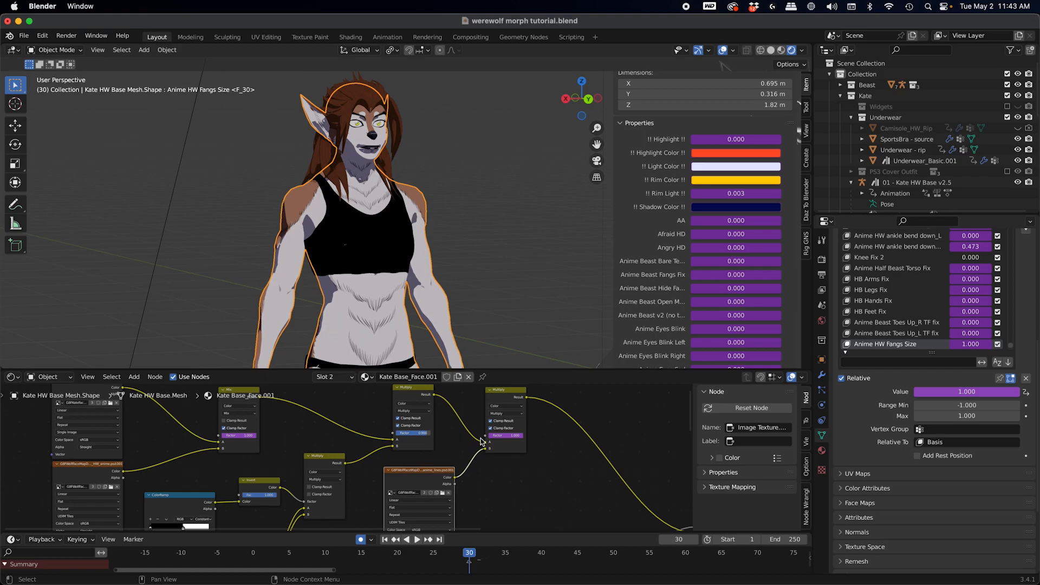
# Step: Mute and unmute the last Multiply node (Mix.002) of the Kate Base_Face.001 material to compare the fur lines
pyautogui.click(510, 391)
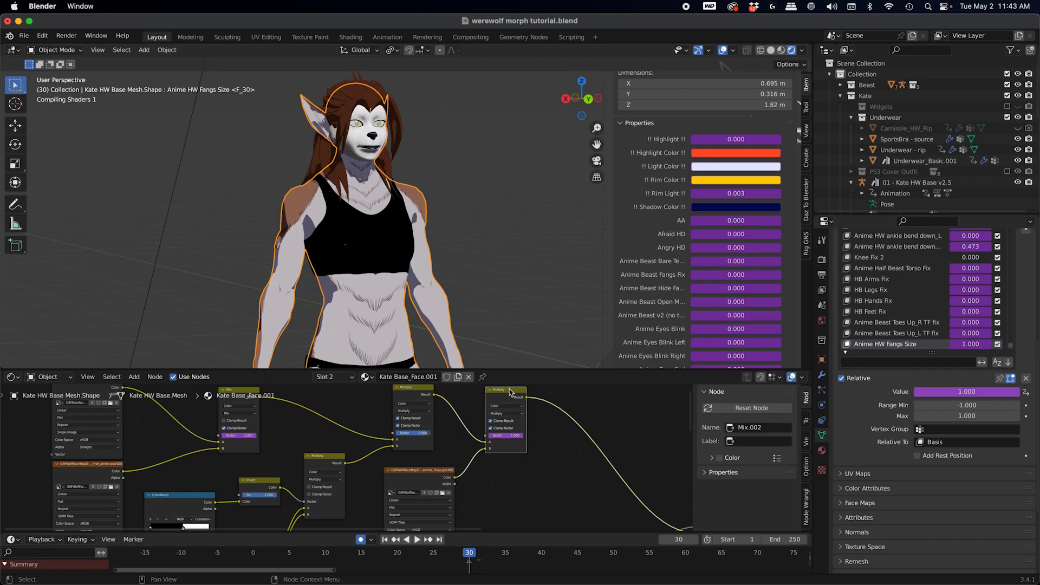
pyautogui.press('m')
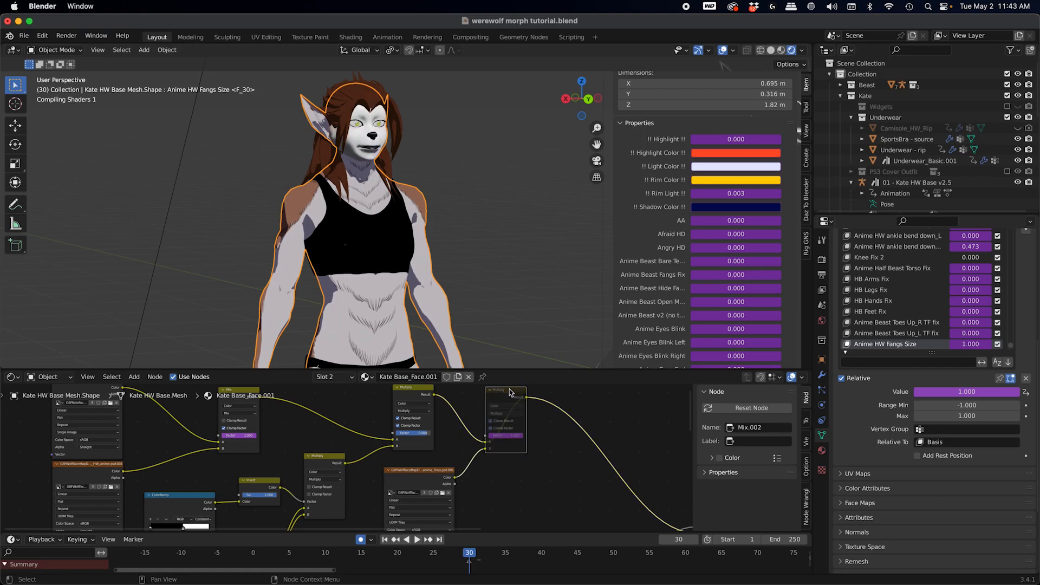
pyautogui.press('m')
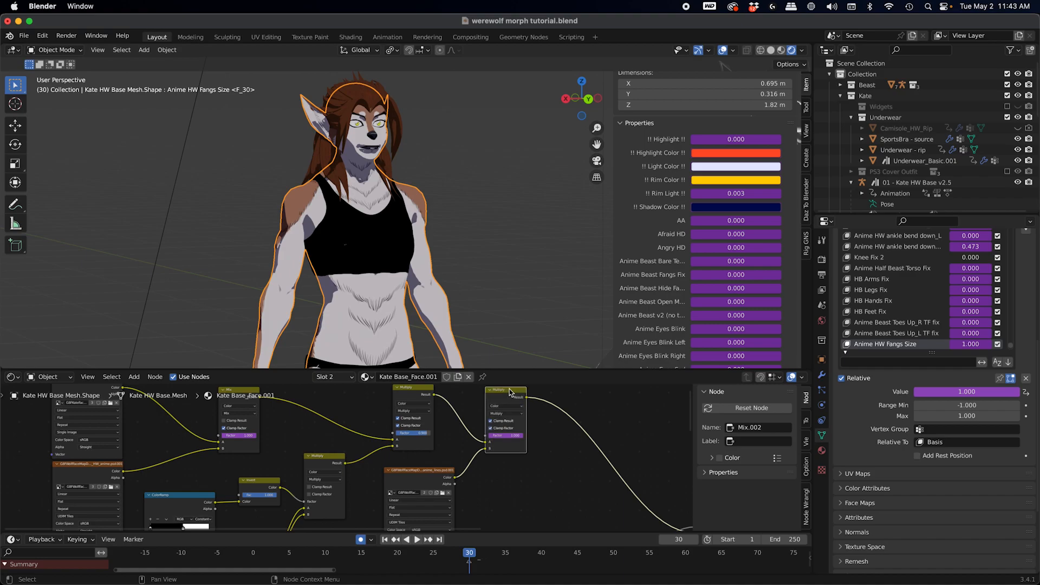
# Step: Show the Kate Base_Torso.001 material and mute and unmute its last Multiply node to compare the torso fur lines
pyautogui.click(335, 377)
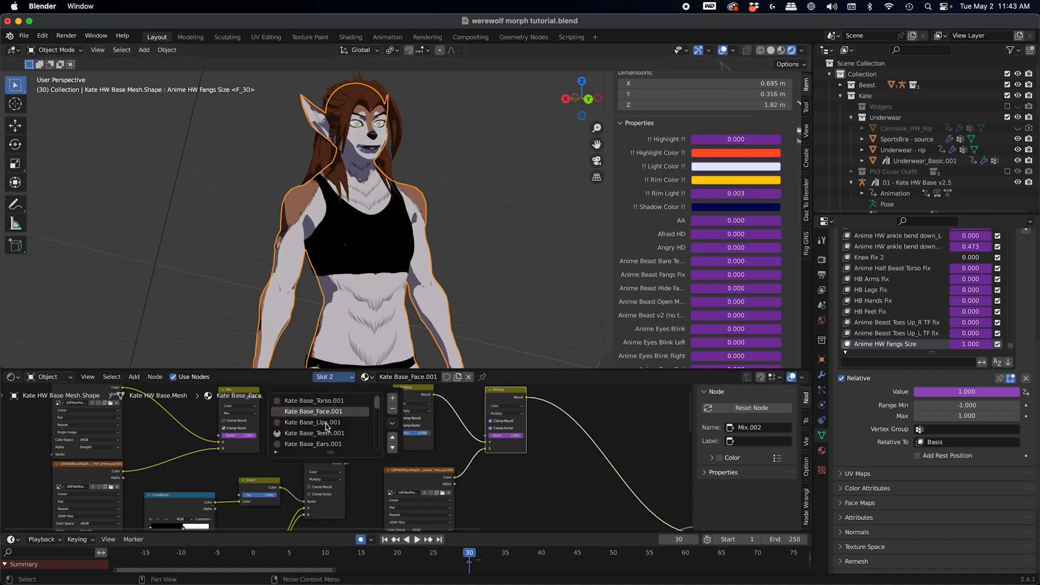
pyautogui.click(328, 401)
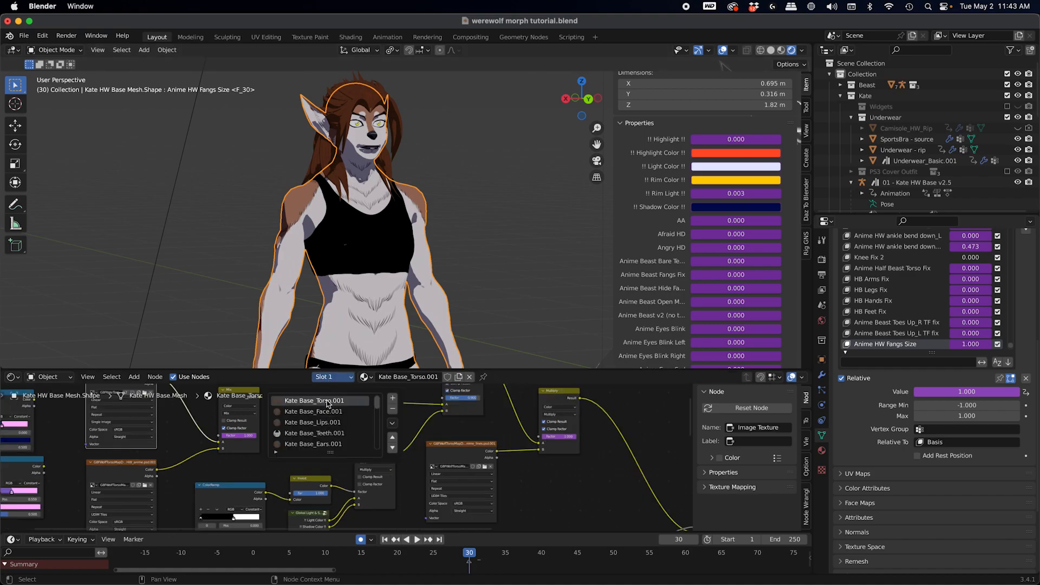
pyautogui.click(560, 395)
pyautogui.press('m')
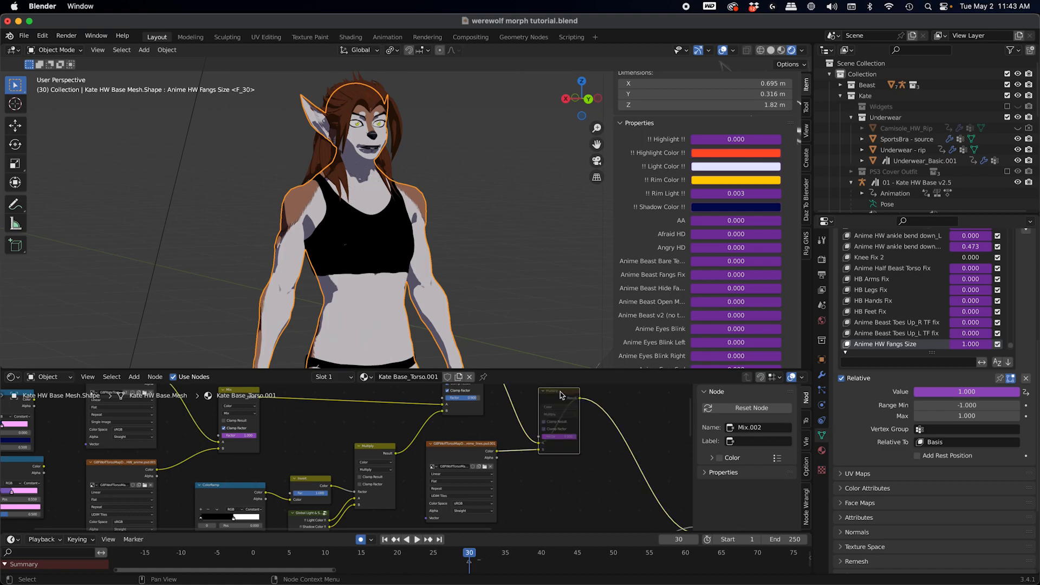
pyautogui.press('m')
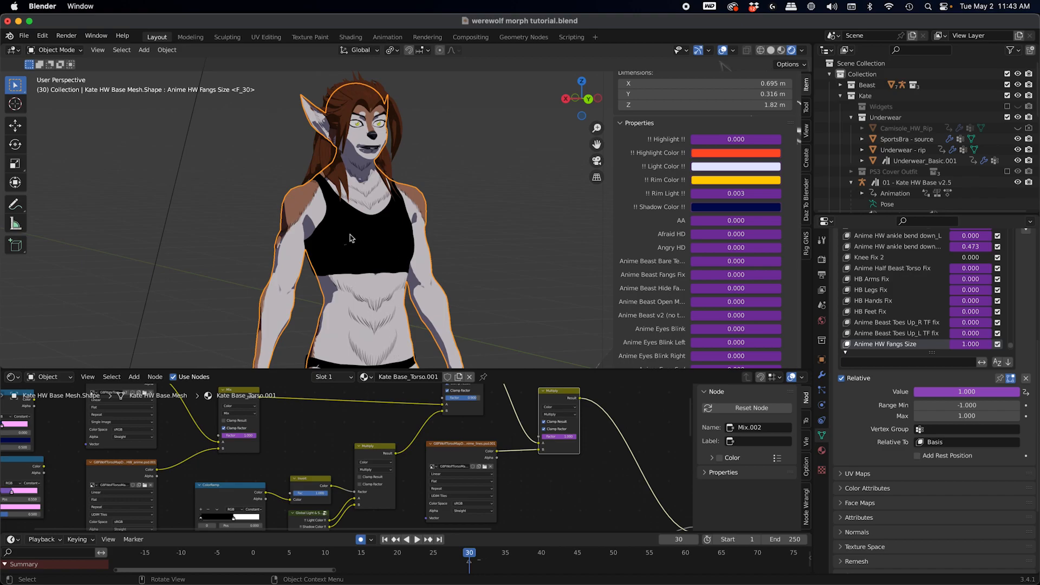
pyautogui.moveTo(442, 282); pyautogui.dragTo(401, 276, button='middle')
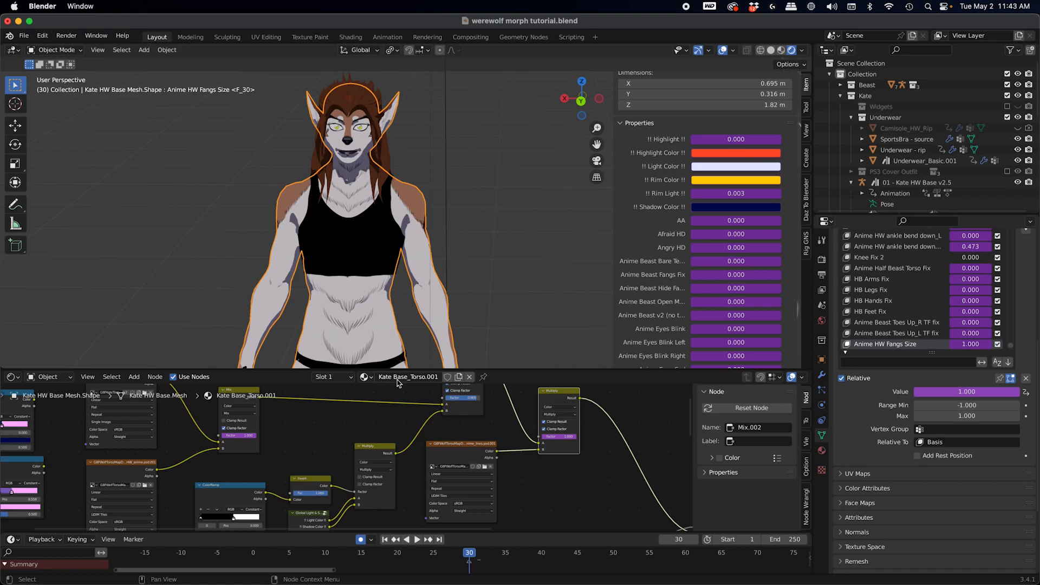
pyautogui.moveTo(417, 305); pyautogui.dragTo(402, 292, button='middle')
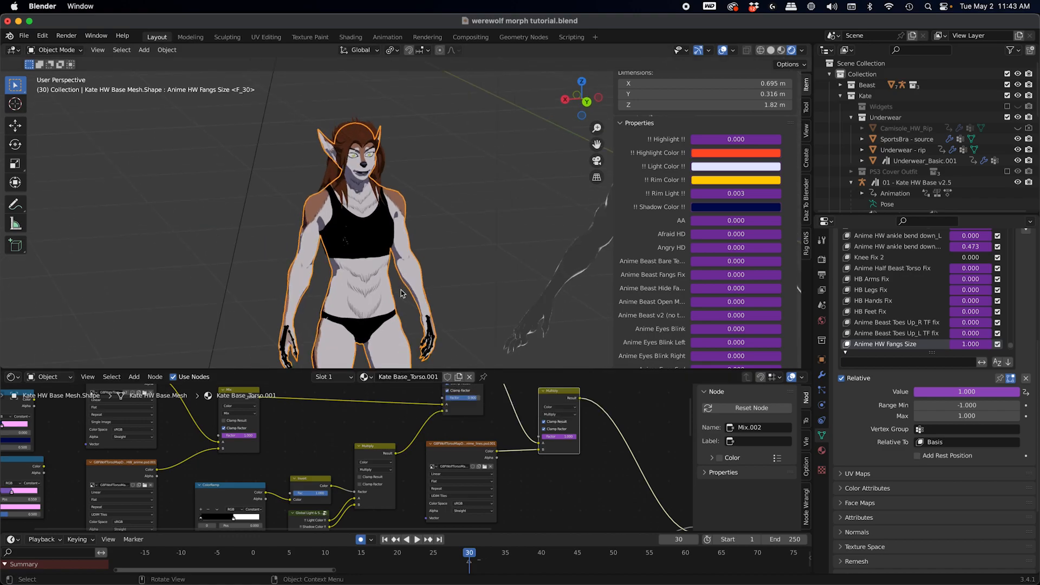
# Step: Select the 01 - Kate HW Base v2.5 rig and show its TF02 half-wolf properties
pyautogui.scroll(-15, 685, 303)
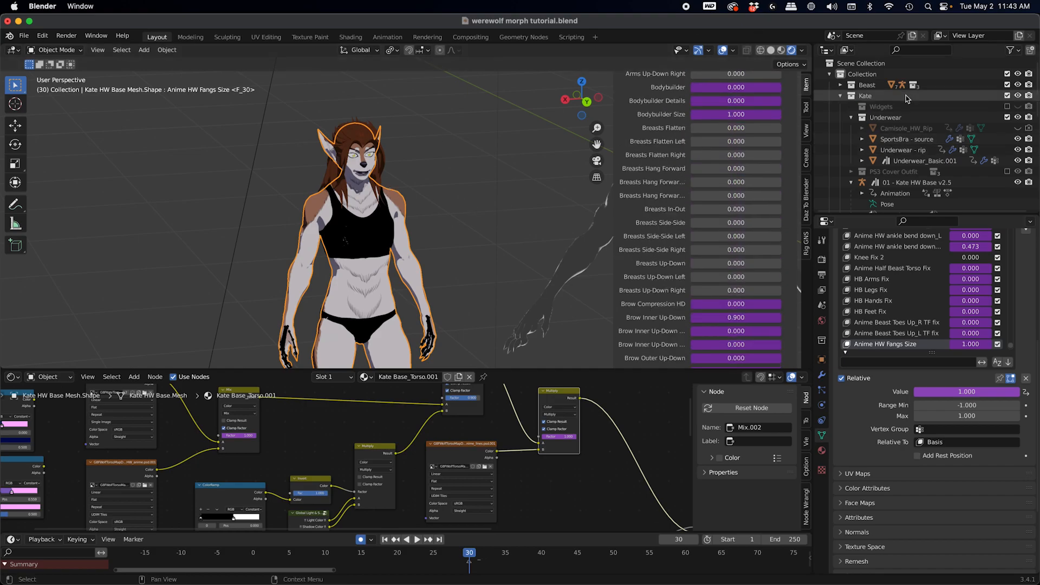
pyautogui.scroll(-2, 910, 179)
pyautogui.click(921, 139)
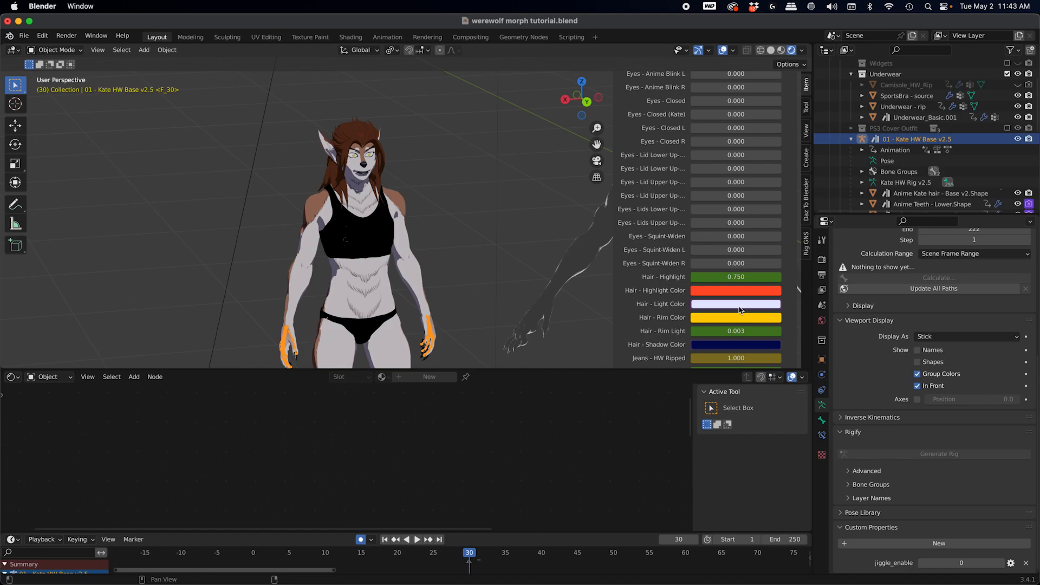
pyautogui.scroll(-15, 704, 226)
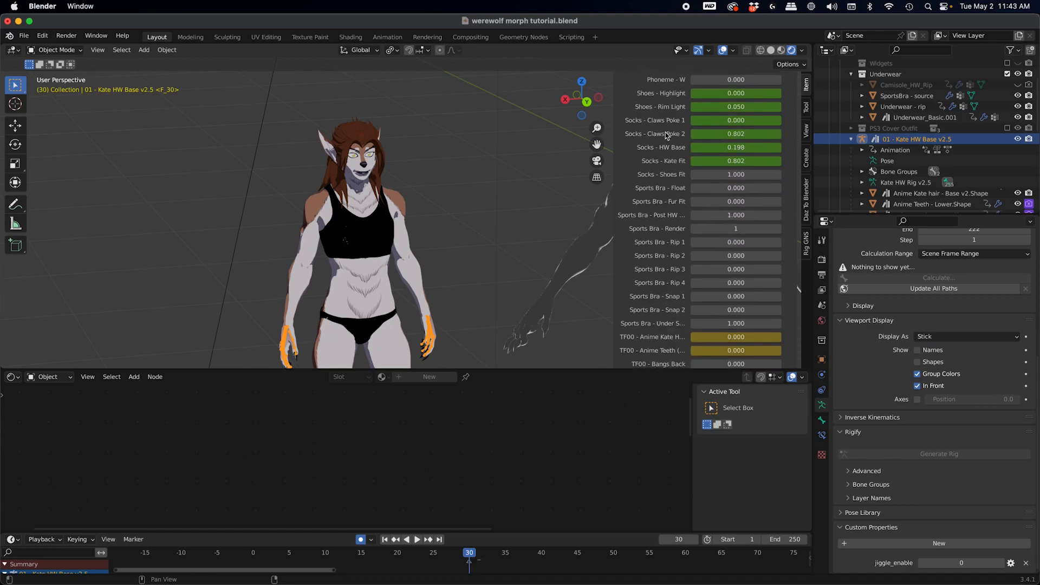
pyautogui.scroll(-15, 704, 226)
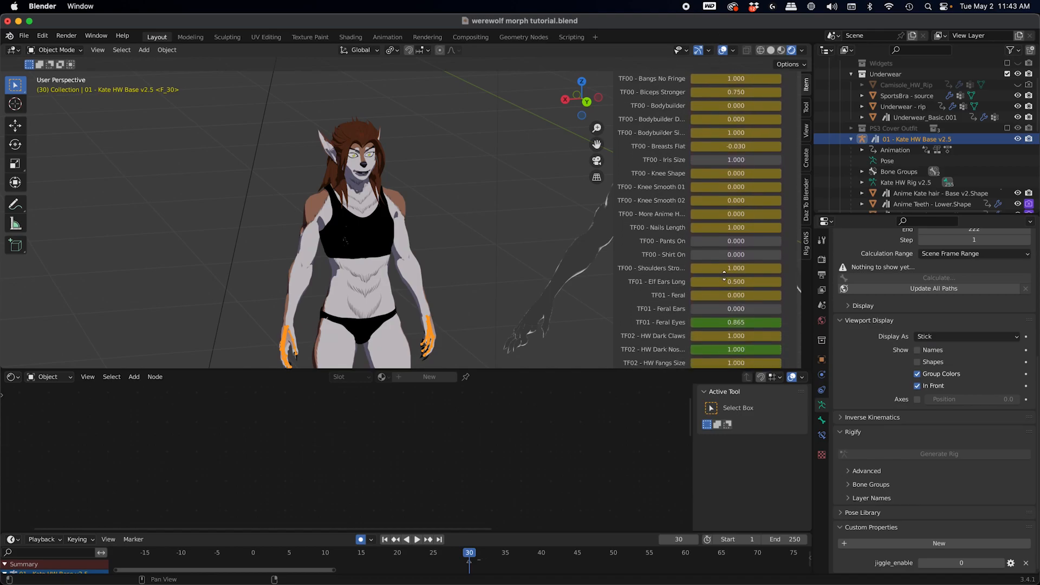
pyautogui.scroll(-10, 732, 219)
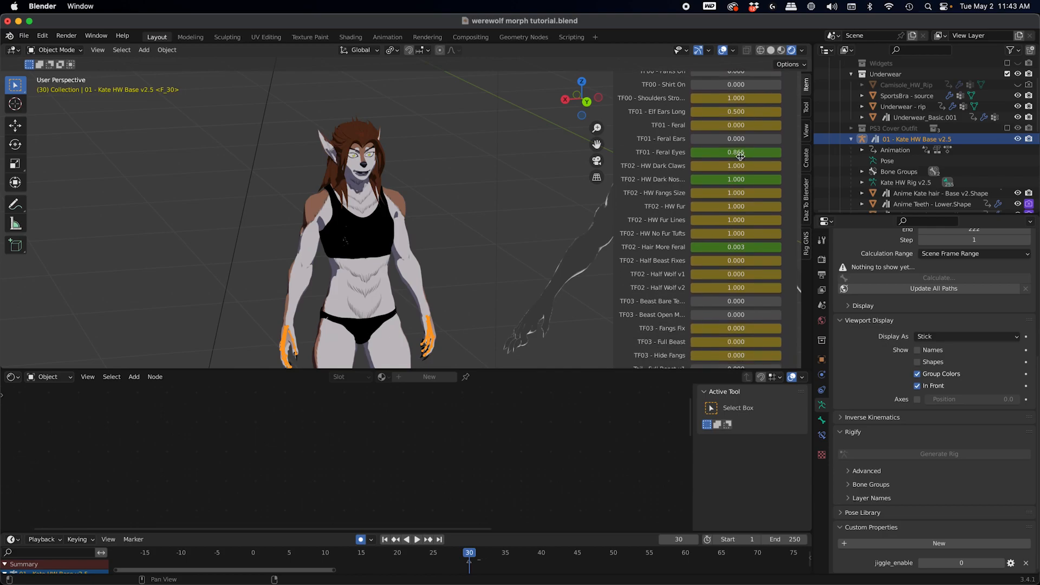
# Step: Set TF02 - HW Fur Lines to 0.000, return it to 1.000 and inspect Kate's body from the side and front
pyautogui.moveTo(746, 220); pyautogui.dragTo(662, 220)
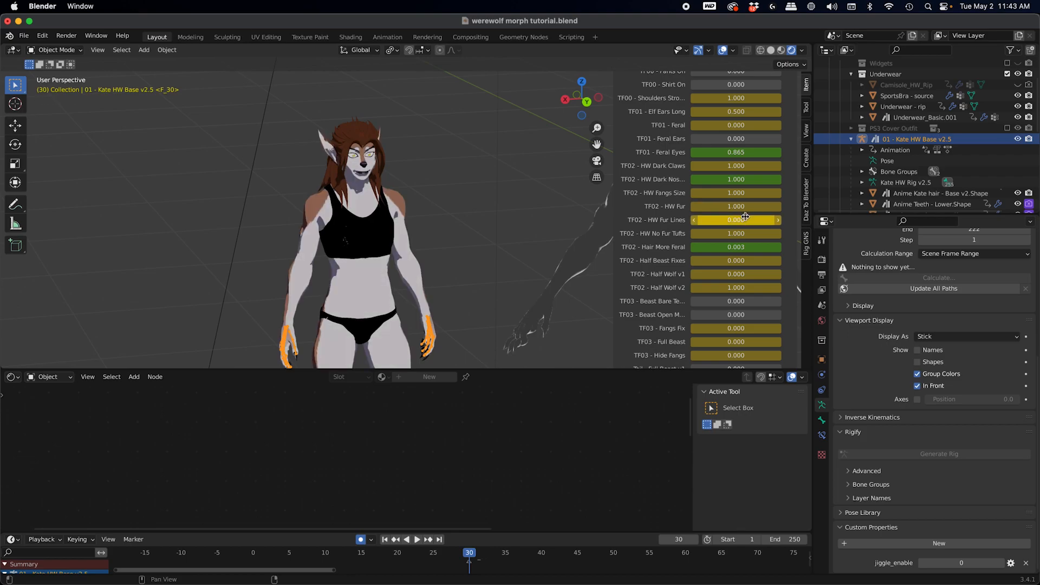
pyautogui.moveTo(732, 221); pyautogui.dragTo(780, 220)
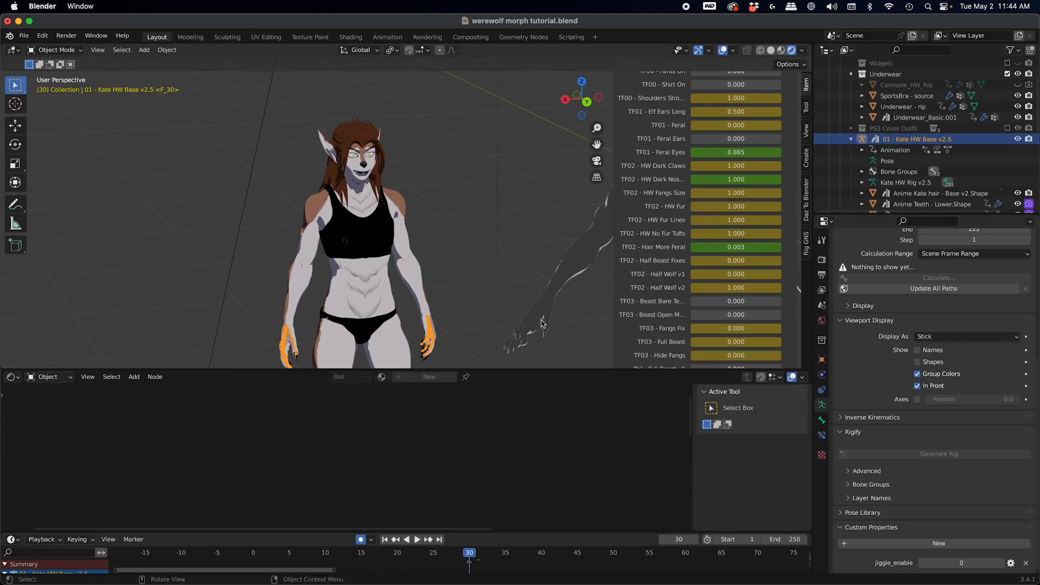
pyautogui.moveTo(329, 223); pyautogui.dragTo(402, 231, button='middle')
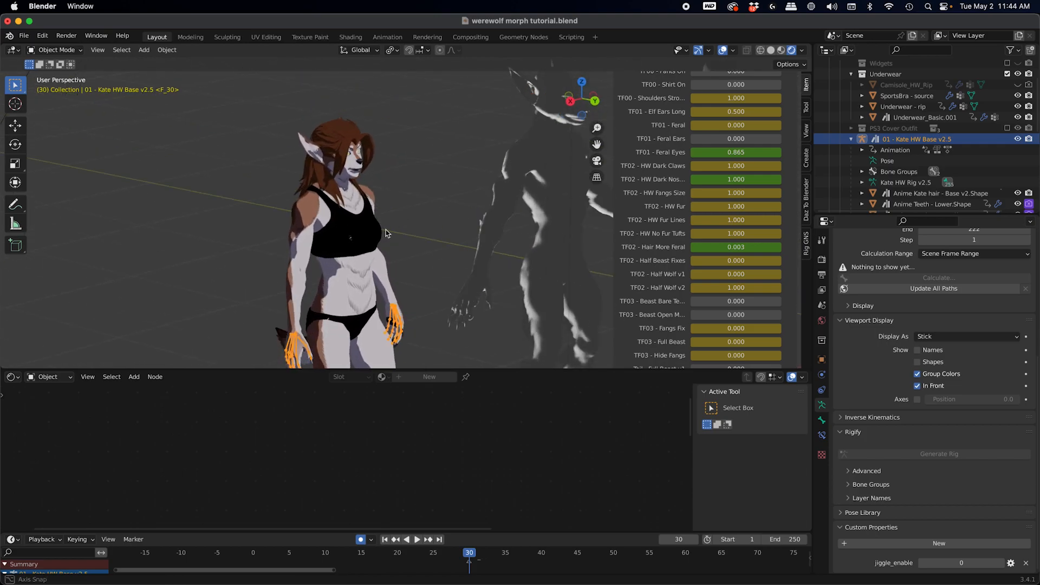
pyautogui.moveTo(385, 229); pyautogui.dragTo(439, 359, button='middle')
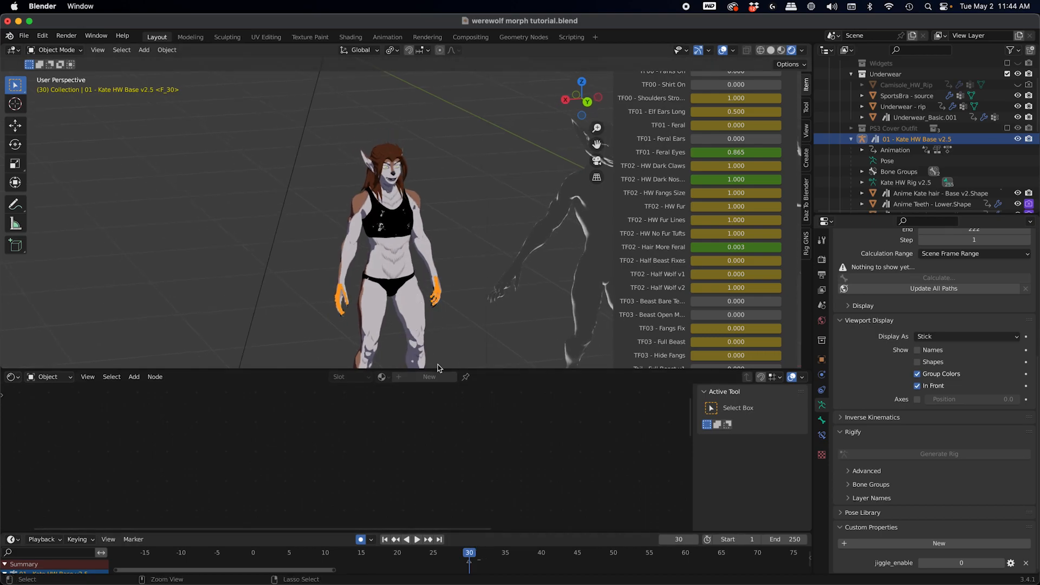
# Step: Advance the animation to frame 40 and compare Kate's body with the pink beast figure standing beside her
pyautogui.press('space')
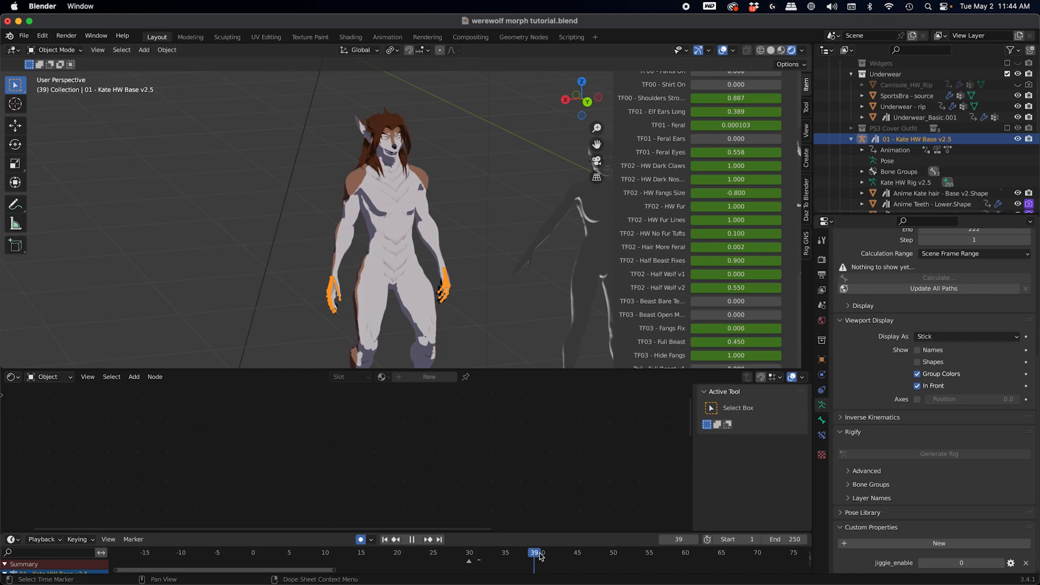
pyautogui.press('space')
pyautogui.moveTo(415, 254); pyautogui.dragTo(450, 265, button='middle')
pyautogui.scroll(2, 444, 252)
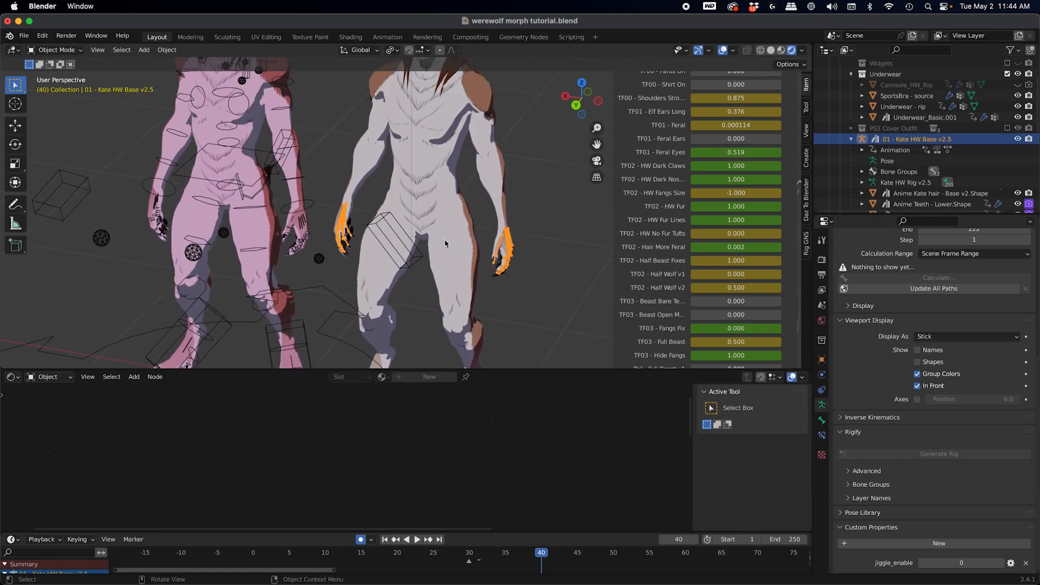
pyautogui.moveTo(470, 186); pyautogui.dragTo(405, 202, button='middle')
pyautogui.scroll(3, 501, 217)
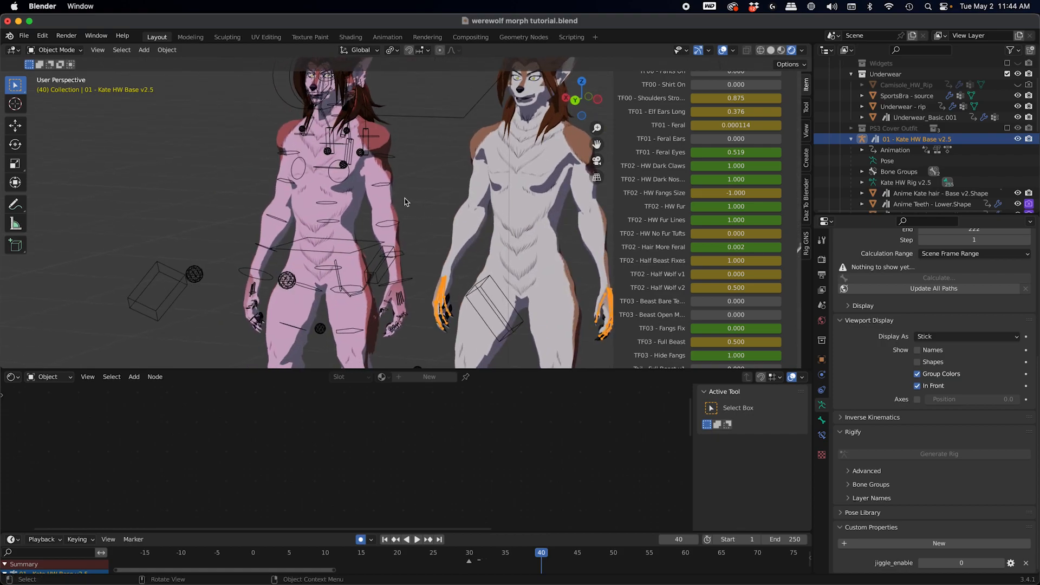
# Step: Select the 03 - Full Beast Base.001 rig, compare both figures from the side and select Kate's body mesh
pyautogui.click(327, 206)
pyautogui.keyDown('shift'); pyautogui.moveTo(352, 255); pyautogui.dragTo(356, 284, button='middle'); pyautogui.keyUp('shift')
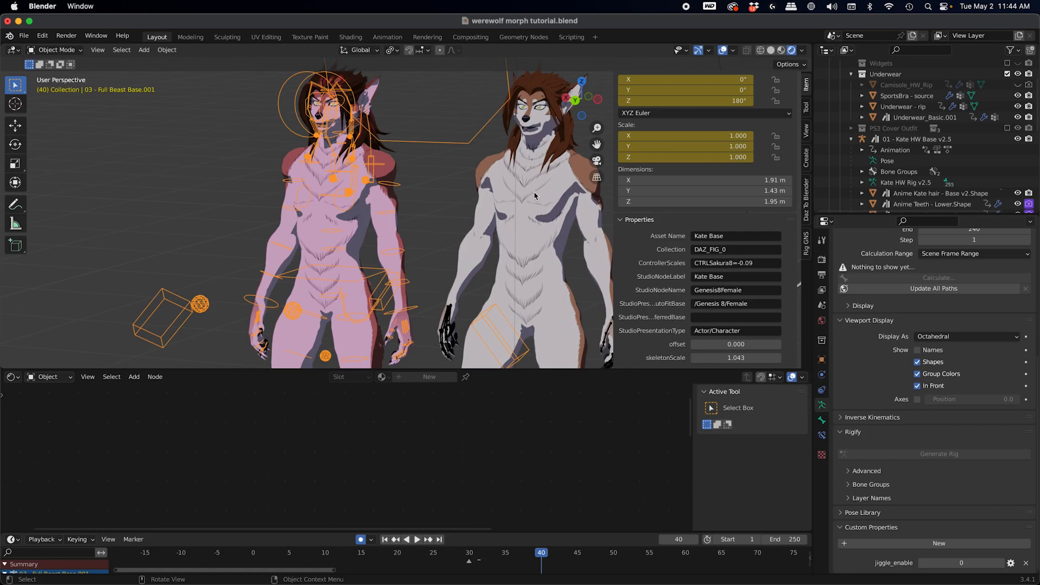
pyautogui.moveTo(312, 178); pyautogui.dragTo(432, 136, button='middle')
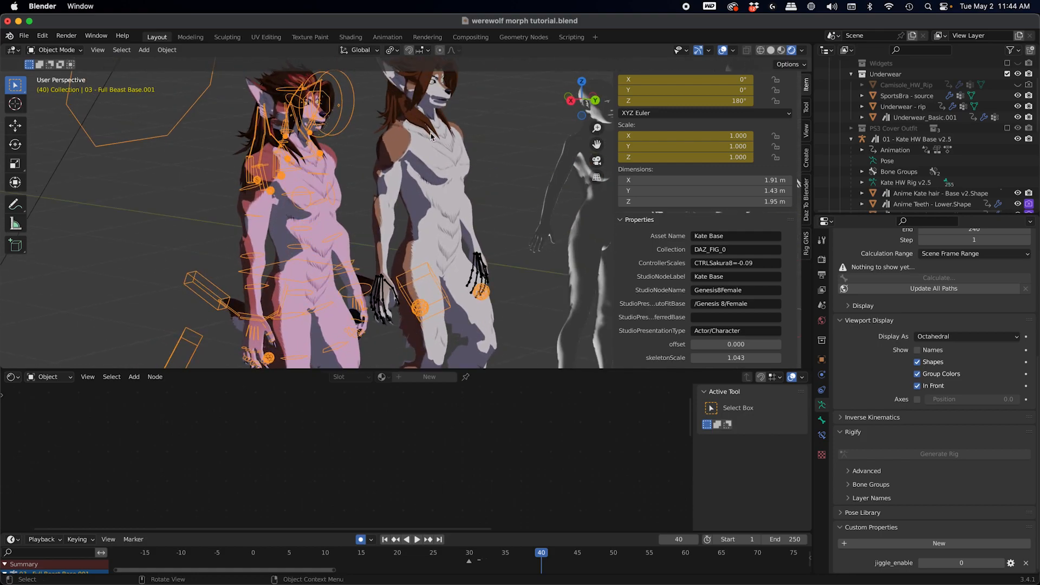
pyautogui.click(349, 199)
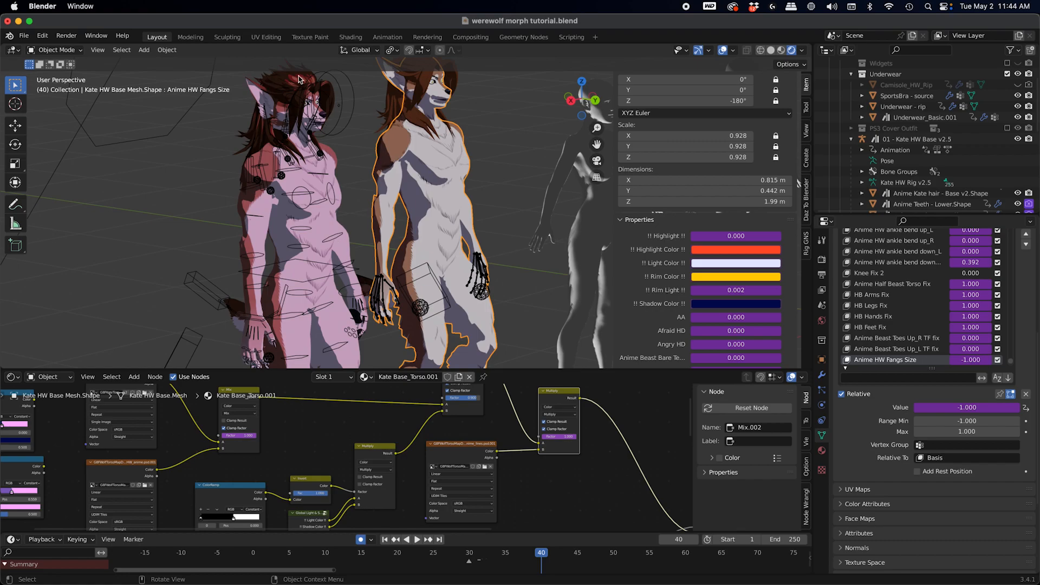
# Step: Select the 03 - Full Beast Base.001 rig and switch to an empty armature layer to hide its control bones
pyautogui.moveTo(402, 191); pyautogui.dragTo(435, 231, button='middle')
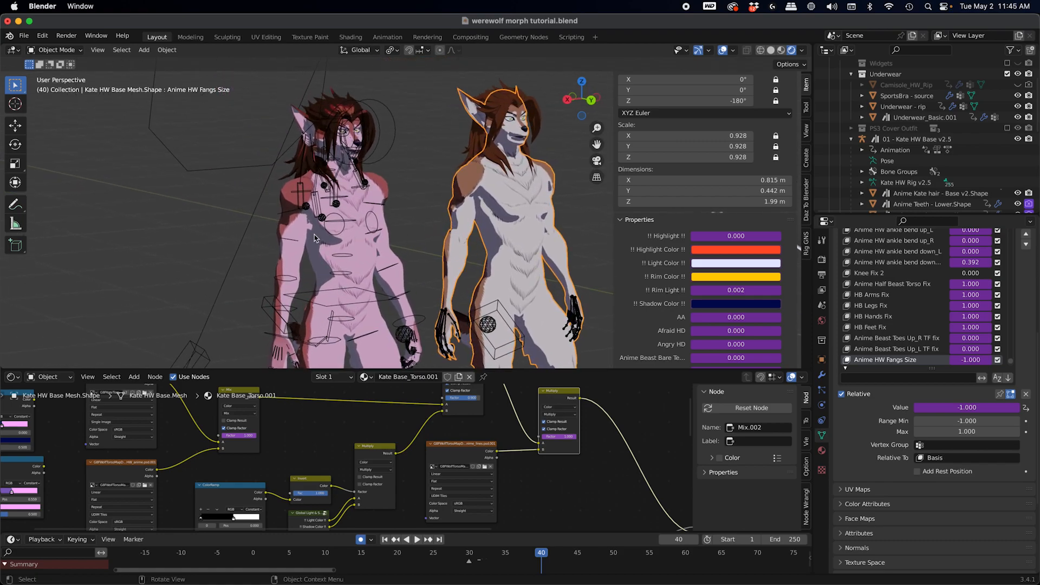
pyautogui.click(344, 222)
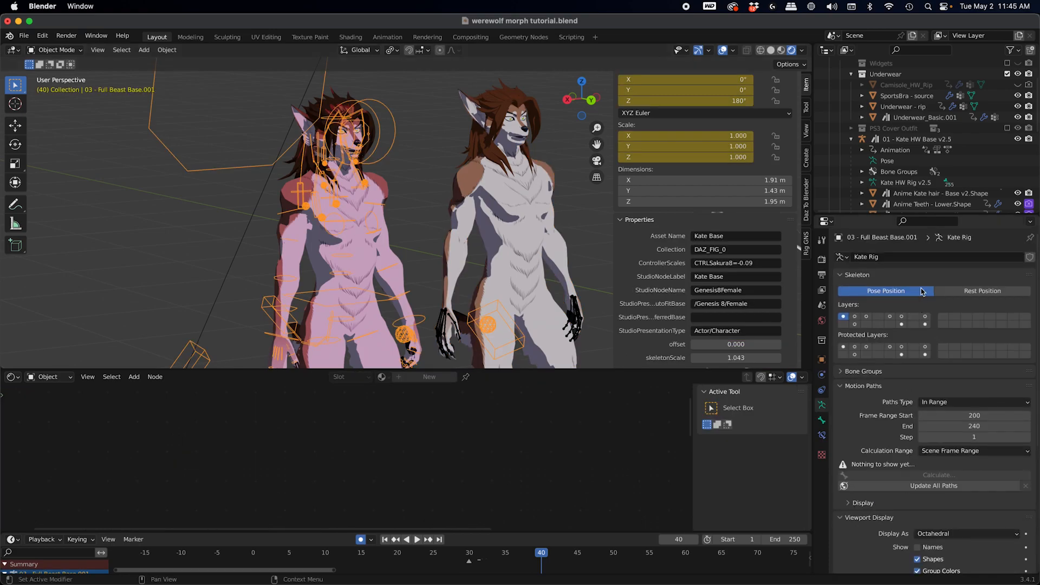
pyautogui.click(945, 320)
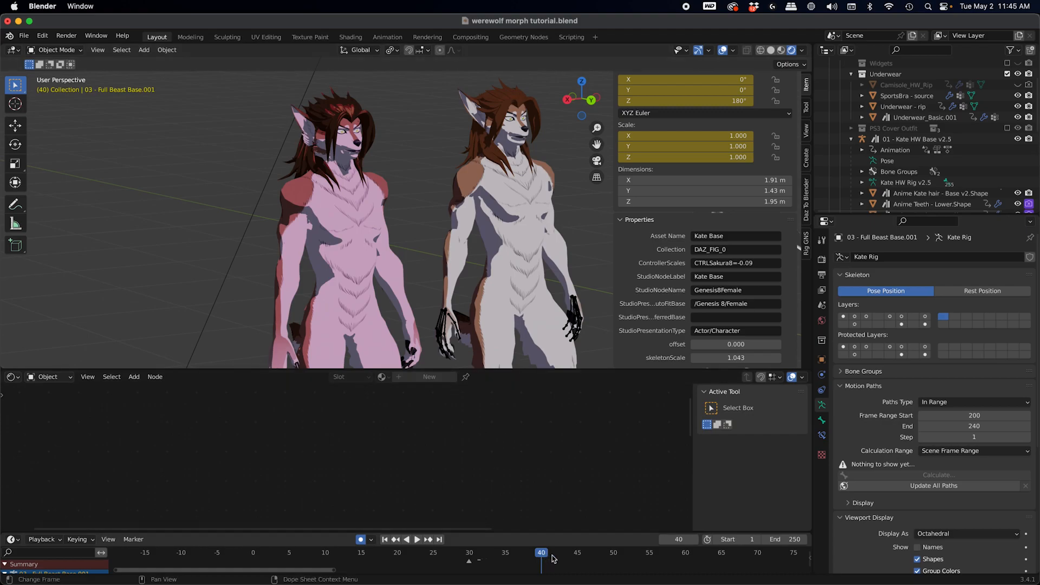
# Step: Advance the animation to frame 50 and view the enlarged pink beast beside Kate at full height
pyautogui.press('space')
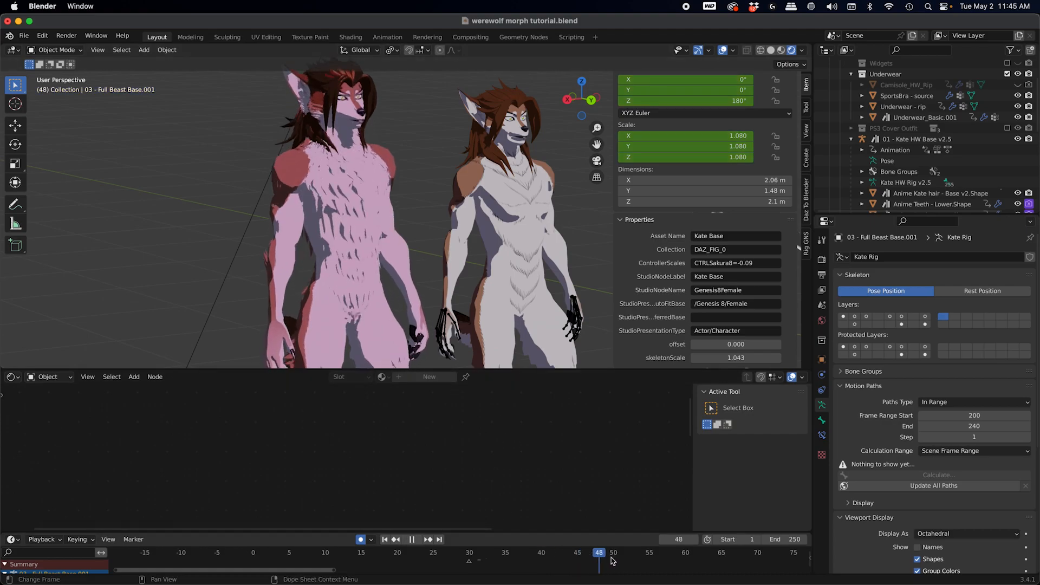
pyautogui.press('space')
pyautogui.keyDown('shift'); pyautogui.moveTo(424, 242); pyautogui.dragTo(431, 186, button='middle'); pyautogui.keyUp('shift')
pyautogui.scroll(-3, 402, 204)
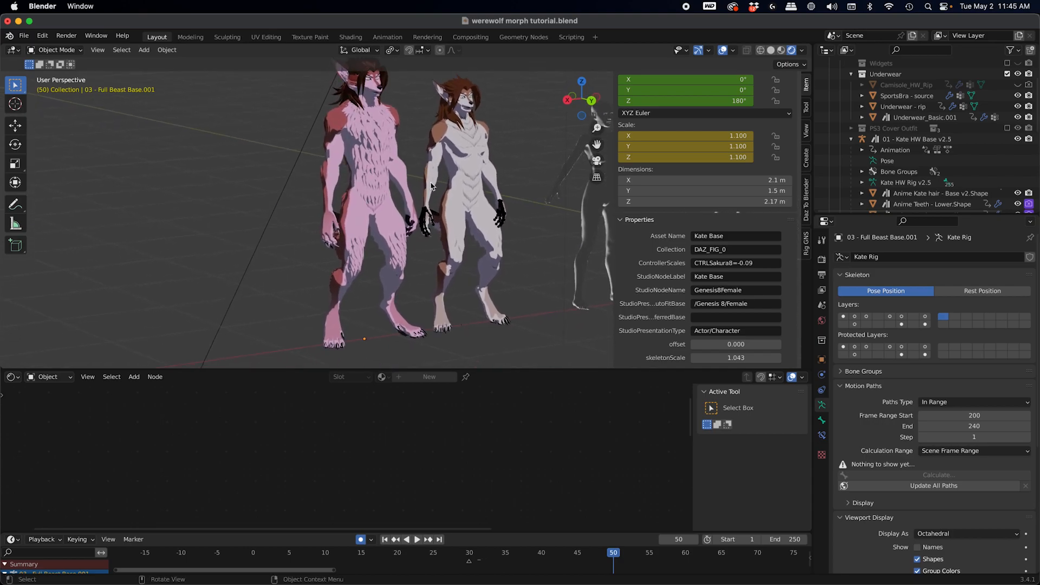
# Step: Select the pink beast's Fur v2 mesh, try its Fur suit v1 - Fluffed shape key at 1.000 and undo the change
pyautogui.keyDown('shift'); pyautogui.moveTo(355, 142); pyautogui.dragTo(438, 363, button='middle'); pyautogui.keyUp('shift')
pyautogui.scroll(1, 388, 224)
pyautogui.click(378, 162)
pyautogui.scroll(2, 378, 162)
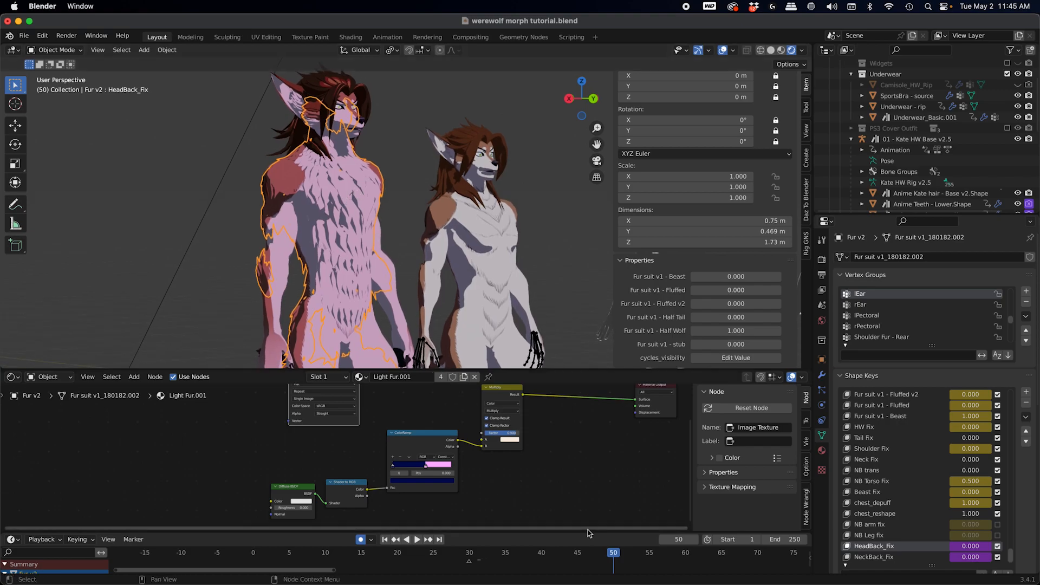
pyautogui.moveTo(925, 544); pyautogui.dragTo(914, 399, button='middle')
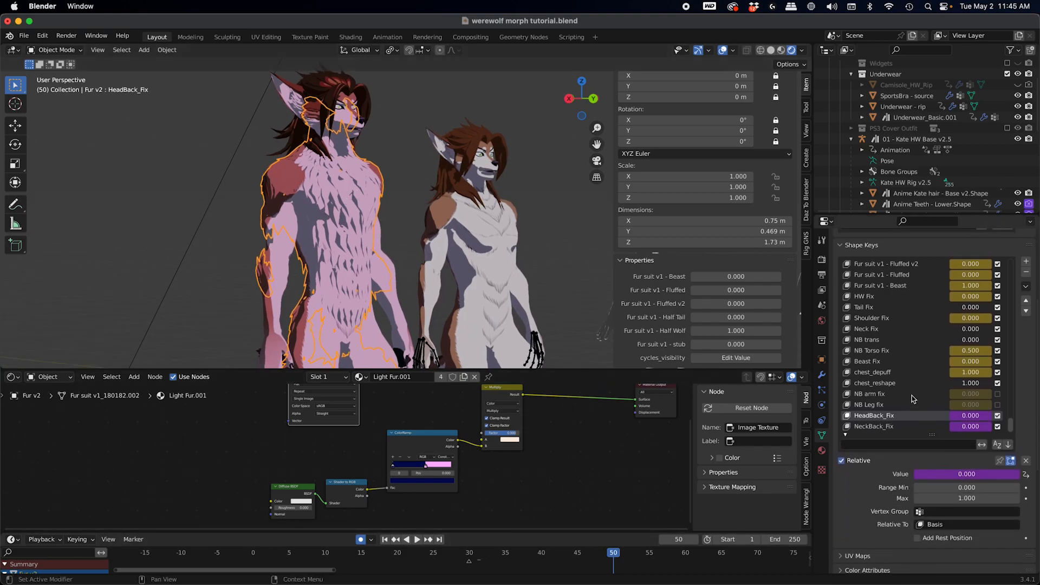
pyautogui.scroll(6, 865, 393)
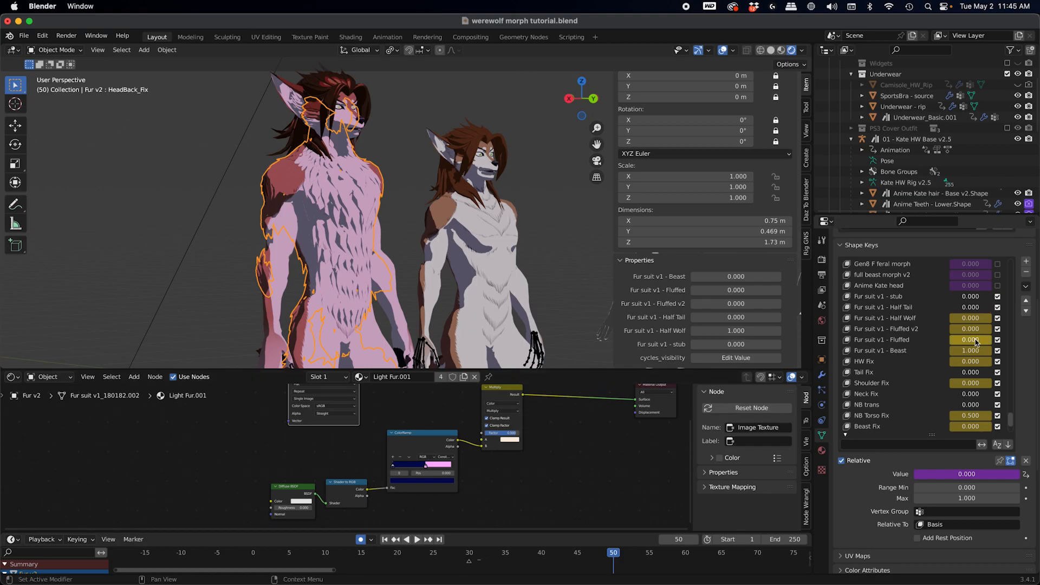
pyautogui.moveTo(970, 340); pyautogui.dragTo(1019, 340)
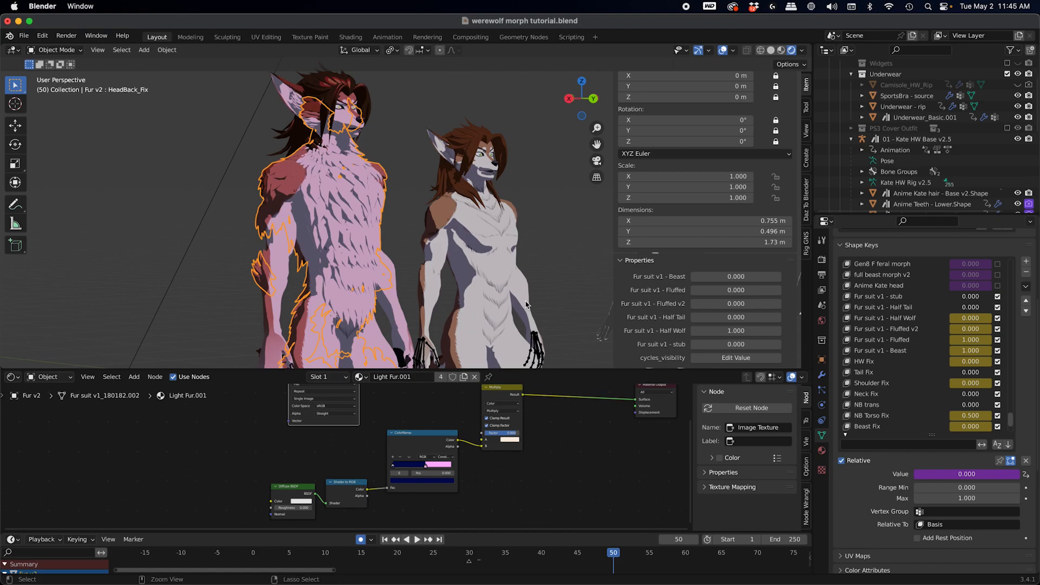
pyautogui.hotkey('ctrl', 'z')
# Step: Deselect the fur mesh and inspect the pink beast's head, shoulder and chest fur up close
pyautogui.click(560, 157)
pyautogui.moveTo(560, 158); pyautogui.dragTo(410, 215, button='middle')
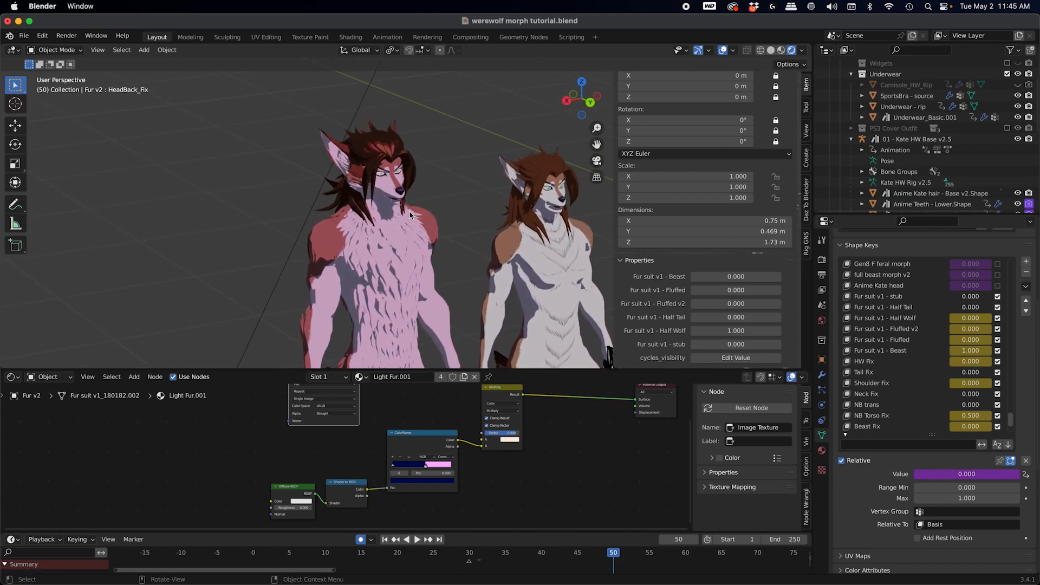
pyautogui.scroll(3, 406, 216)
pyautogui.scroll(2, 399, 215)
pyautogui.moveTo(395, 226); pyautogui.dragTo(443, 241, button='middle')
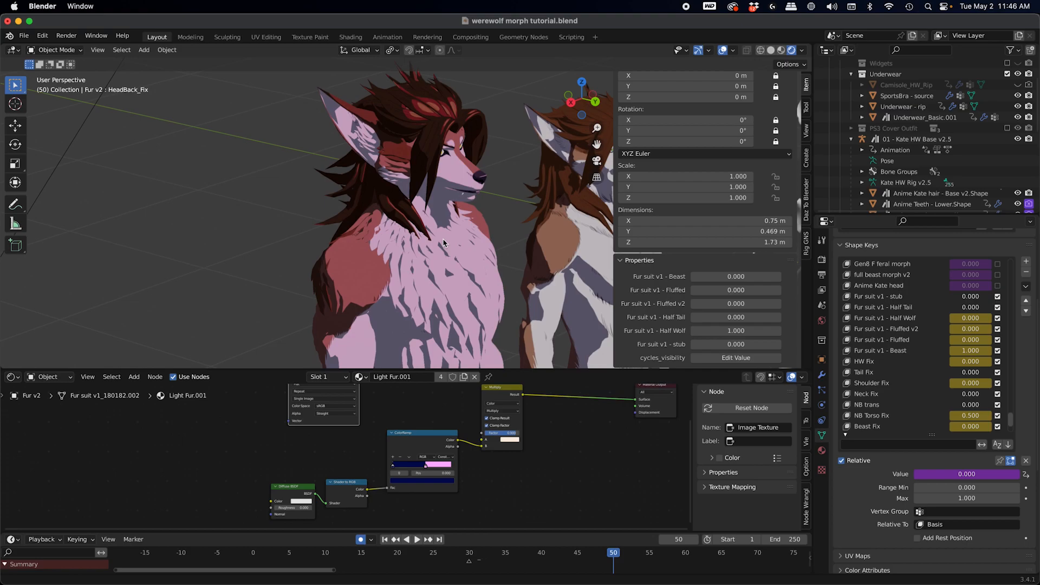
pyautogui.keyDown('shift'); pyautogui.moveTo(468, 177); pyautogui.dragTo(415, 233, button='middle'); pyautogui.keyUp('shift')
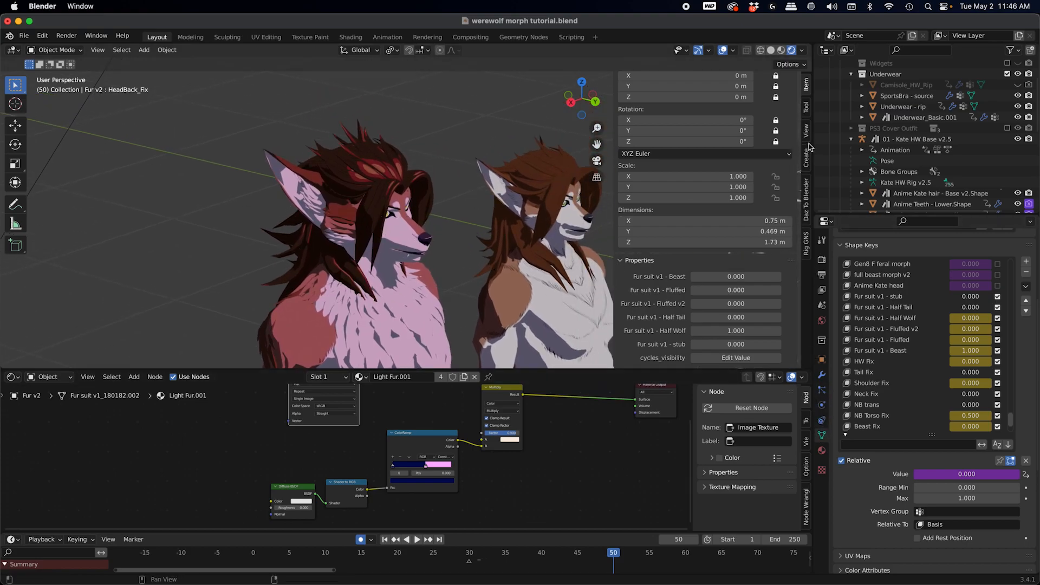
# Step: Select the 03 - Full Beast Base.001 rig and show the armature layer holding its hair bones
pyautogui.scroll(8, 878, 111)
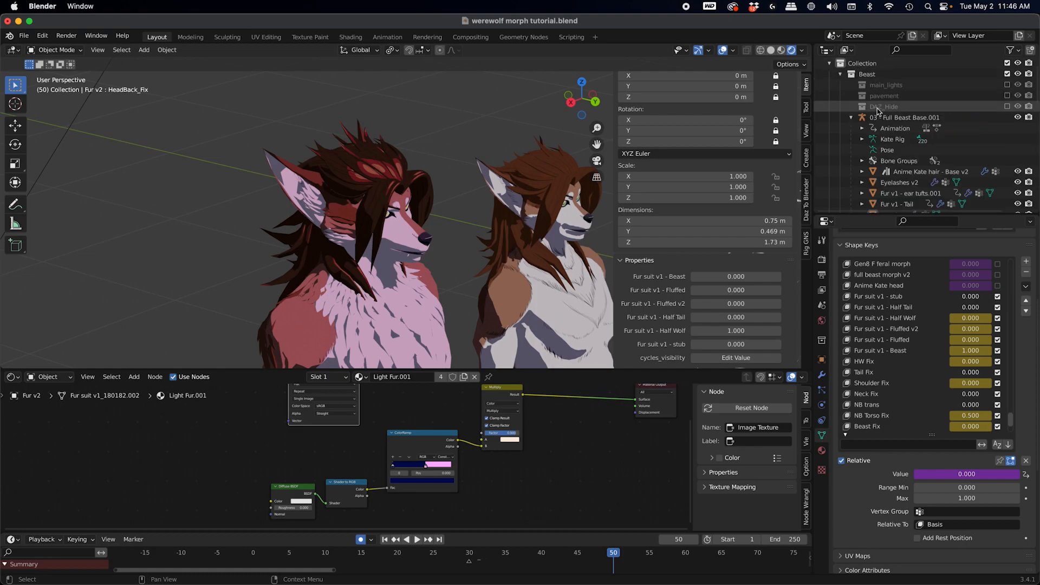
pyautogui.click(888, 117)
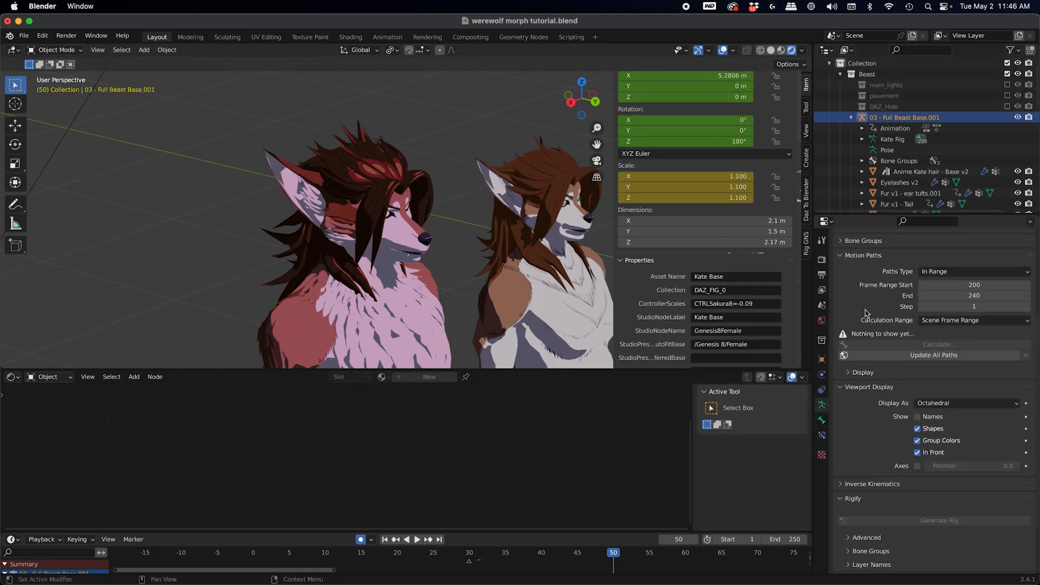
pyautogui.scroll(5, 865, 313)
pyautogui.moveTo(456, 256); pyautogui.dragTo(412, 251, button='middle')
pyautogui.scroll(-5, 411, 247)
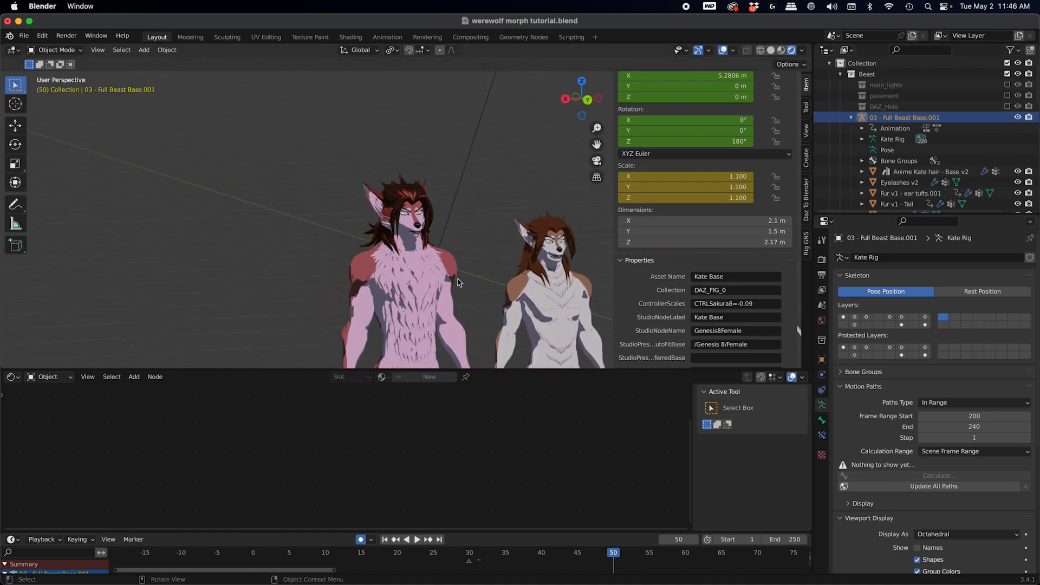
pyautogui.click(855, 325)
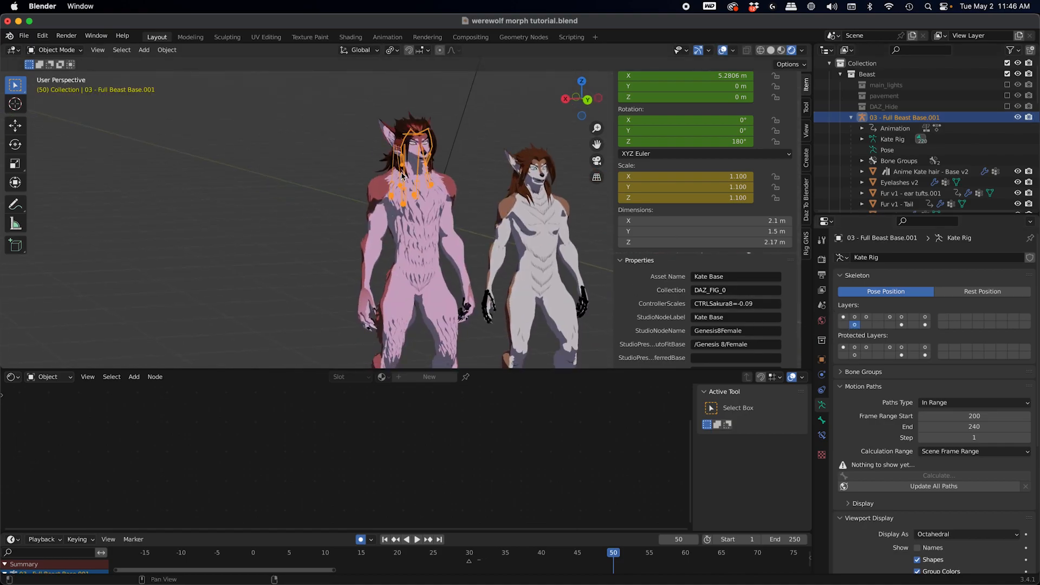
# Step: Enter Pose Mode on the beast rig, select the back_hair.002 bone and try rotating it
pyautogui.scroll(3, 488, 263)
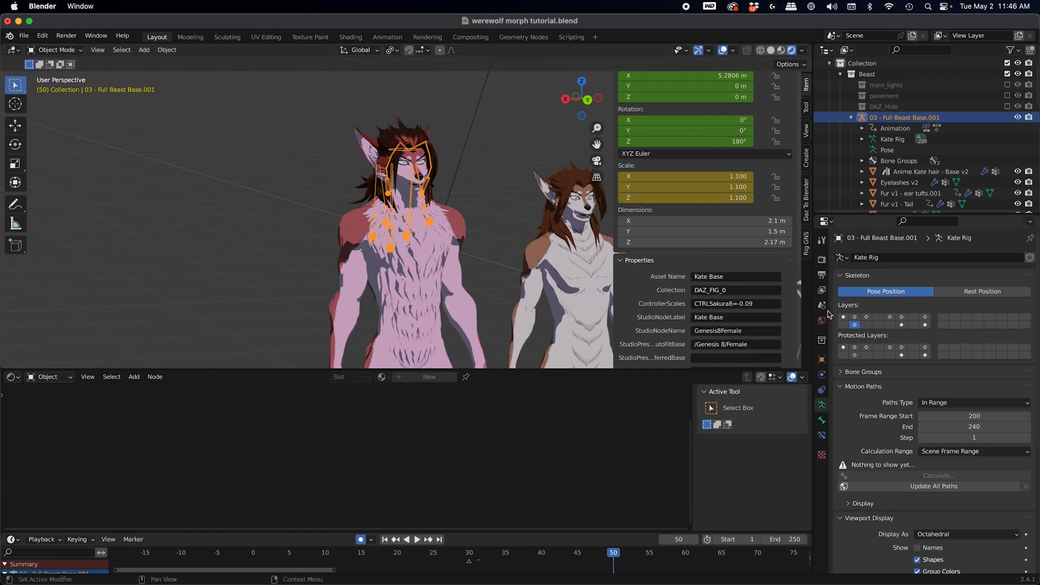
pyautogui.hotkey('ctrl', 'Tab')
pyautogui.click(390, 251)
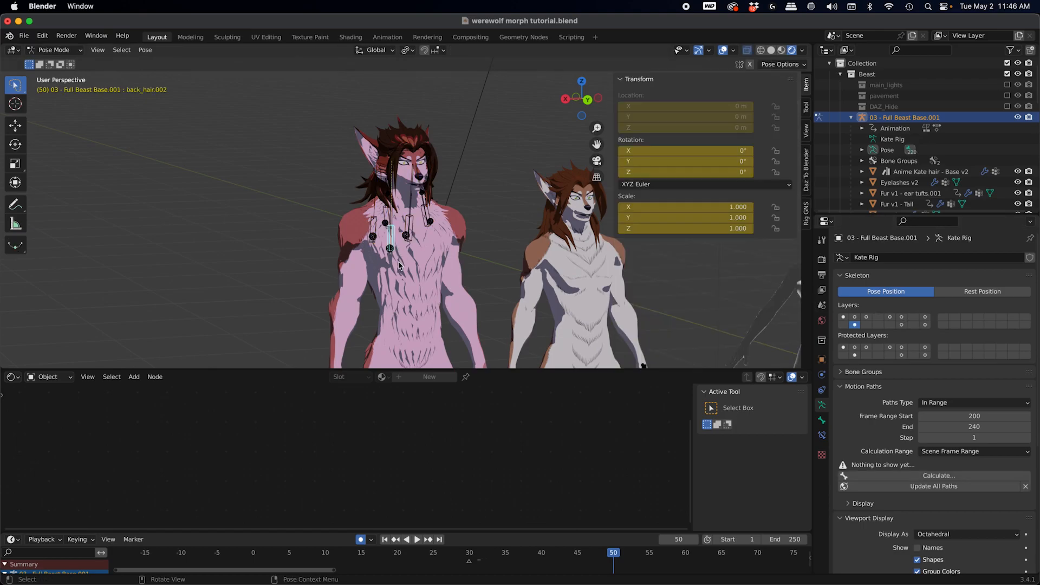
pyautogui.moveTo(359, 254); pyautogui.dragTo(388, 252, button='middle')
pyautogui.press('r')
pyautogui.press('Escape')
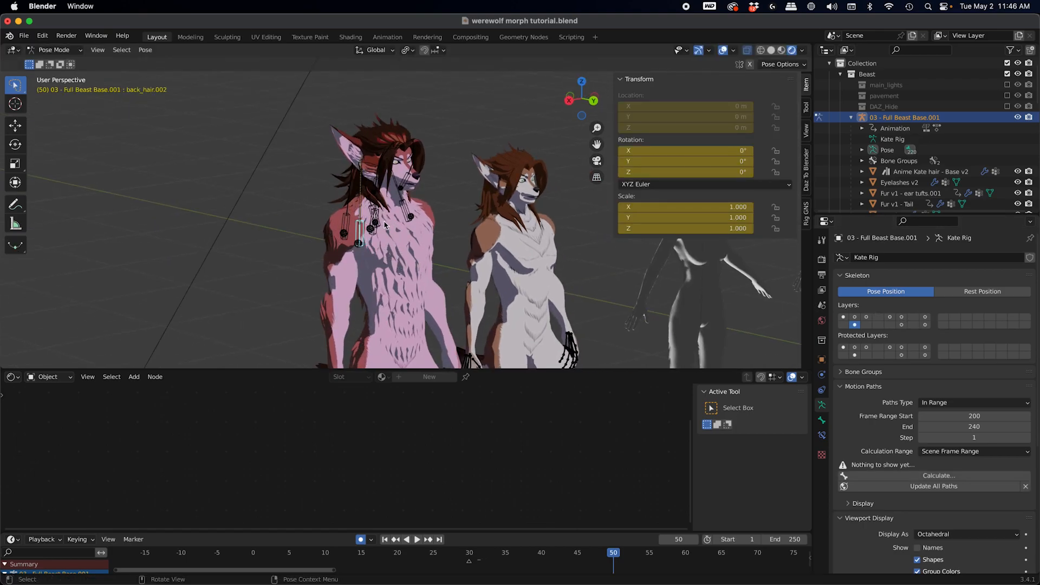
# Step: Try moving the front_hair_R_IK and Bangs_L_IK hair controls of the beast rig, cancelling each move
pyautogui.click(374, 222)
pyautogui.press('g')
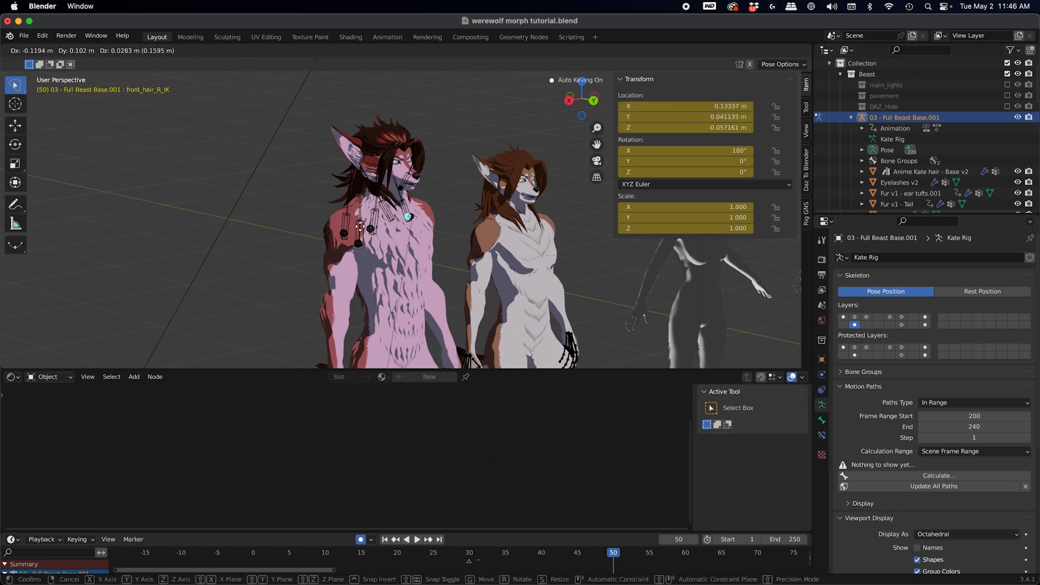
pyautogui.press('Escape')
pyautogui.click(401, 191)
pyautogui.press('g')
pyautogui.press('Escape')
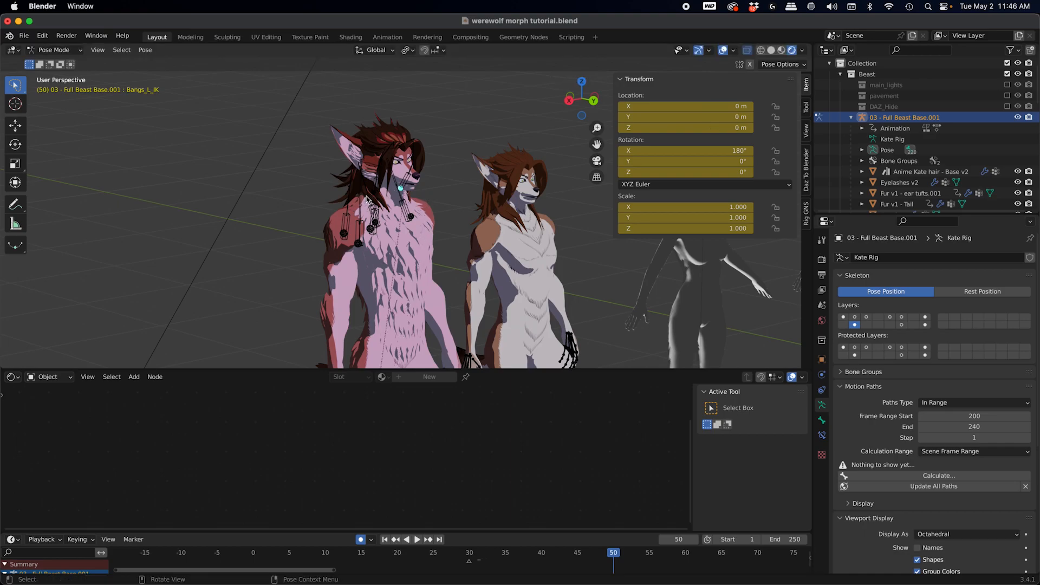
# Step: Move the back_hair_R_IK control slightly, to location X -0.013524, Y 0.00467, Z 0.026745 m
pyautogui.moveTo(367, 198); pyautogui.dragTo(322, 244, button='middle')
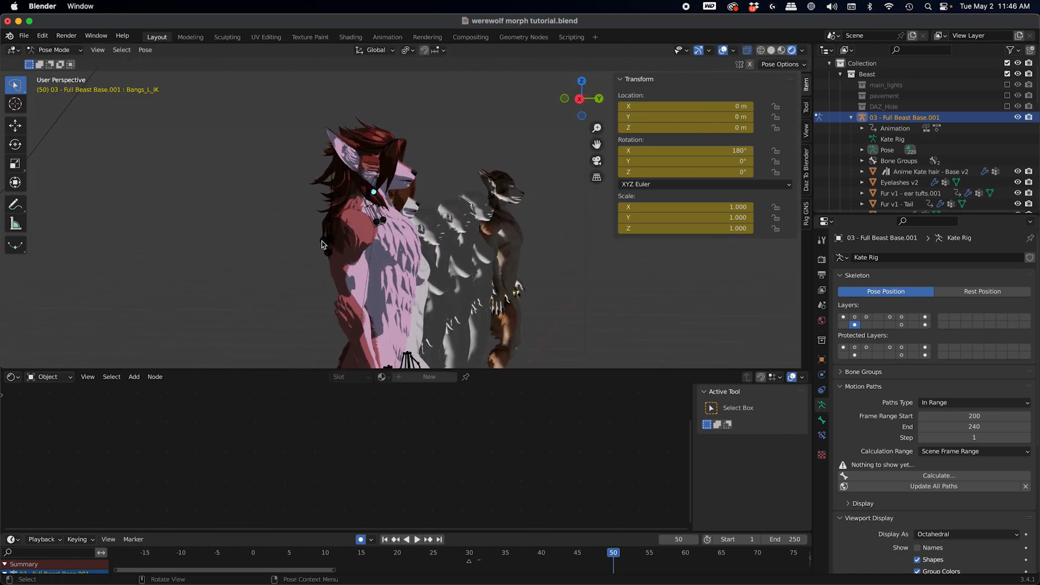
pyautogui.click(323, 244)
pyautogui.press('g')
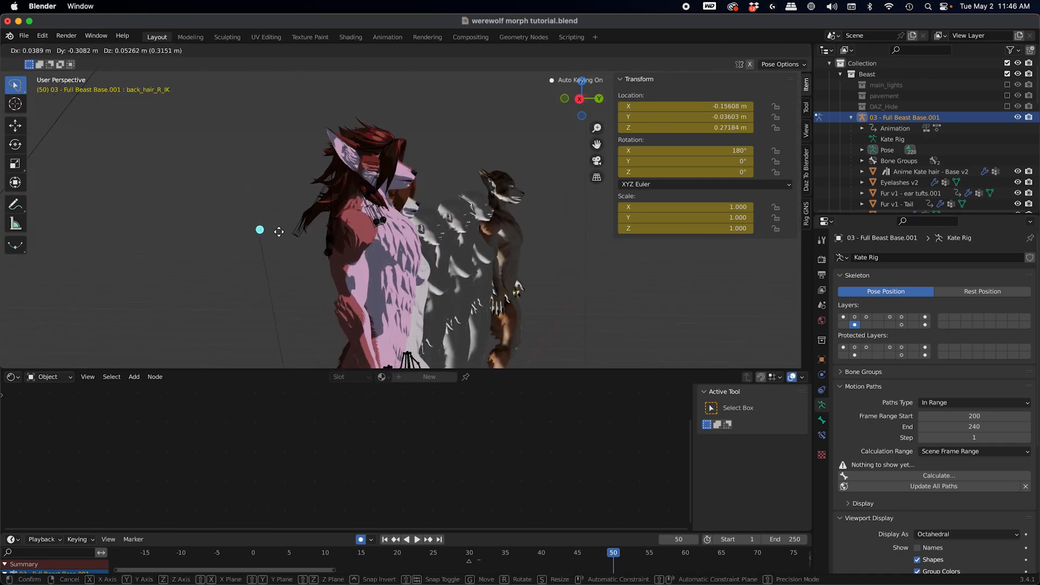
pyautogui.click(313, 251)
pyautogui.moveTo(313, 251); pyautogui.dragTo(387, 220, button='middle')
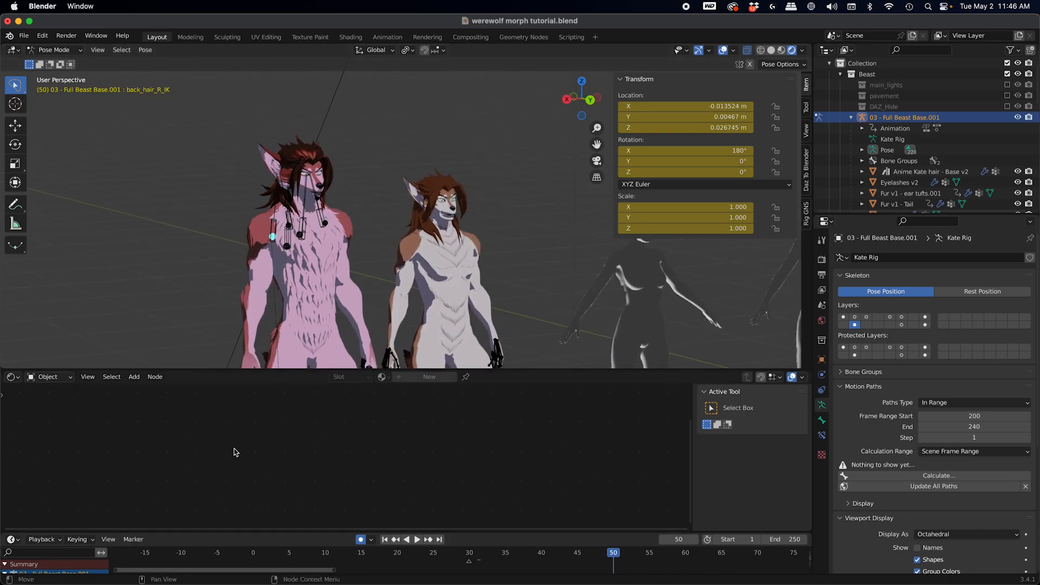
# Step: Show the beast rig's keyframes in the Dope Sheet instead of the shader nodes, and enlarge the 3D viewport
pyautogui.click(16, 376)
pyautogui.click(159, 407)
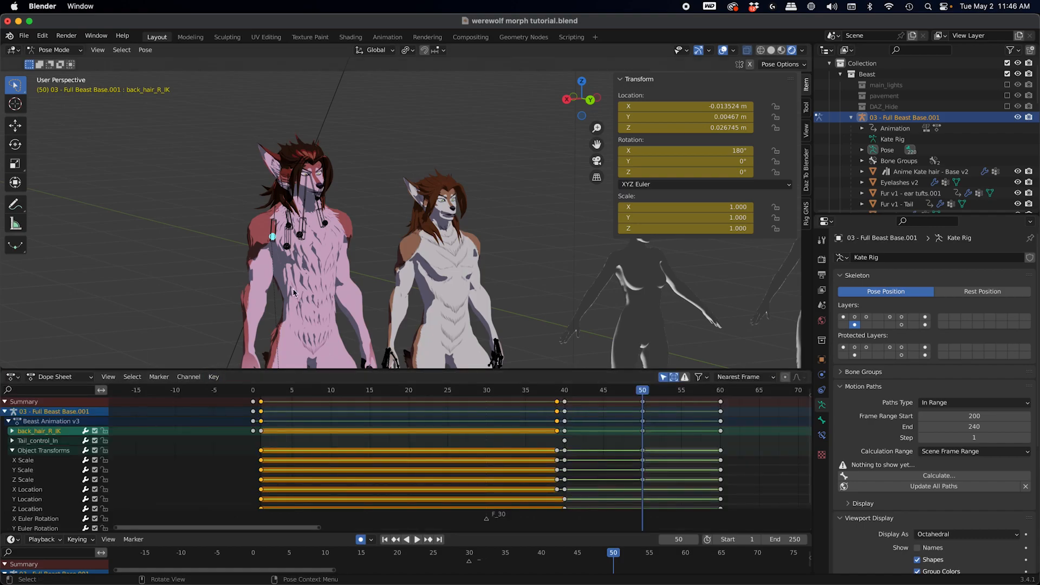
pyautogui.keyDown('shift'); pyautogui.moveTo(403, 250); pyautogui.dragTo(377, 351, button='middle'); pyautogui.keyUp('shift')
pyautogui.moveTo(379, 370); pyautogui.dragTo(381, 514)
# Step: Switch the viewport to Solid shading and inspect the realistic beast figure's head and torso at the end of the lineup
pyautogui.moveTo(520, 391)
pyautogui.keyDown('shift'); pyautogui.mouseDown(button='middle')
pyautogui.moveTo(299, 342)
pyautogui.moveTo(254, 347)
pyautogui.mouseUp(button='middle'); pyautogui.keyUp('shift')
pyautogui.keyDown('shift'); pyautogui.moveTo(564, 303); pyautogui.dragTo(223, 313, button='middle'); pyautogui.keyUp('shift')
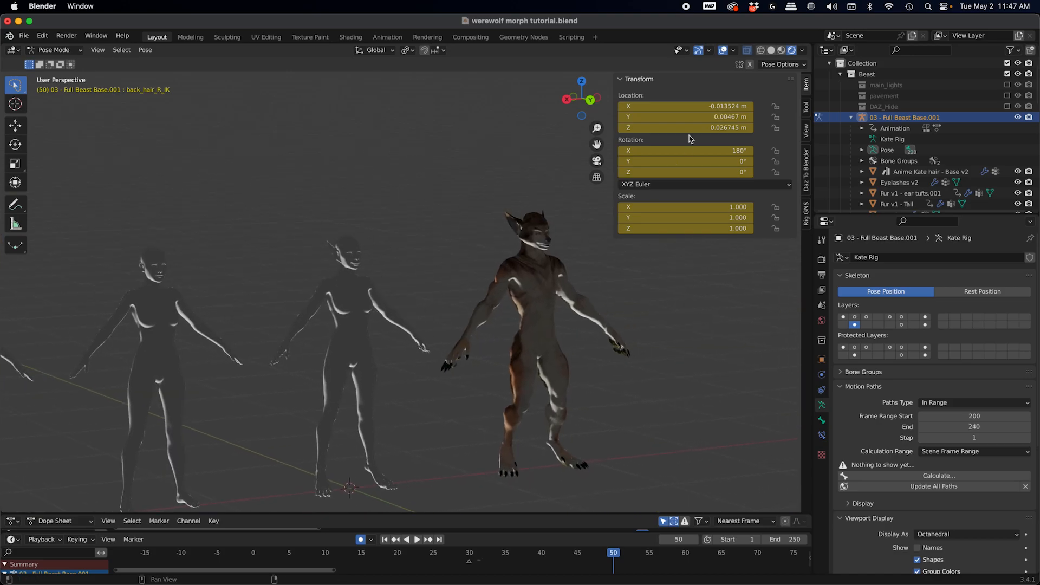
pyautogui.click(773, 49)
pyautogui.moveTo(658, 305)
pyautogui.mouseDown(button='middle')
pyautogui.moveTo(281, 320)
pyautogui.moveTo(320, 344)
pyautogui.moveTo(296, 327)
pyautogui.moveTo(347, 342)
pyautogui.moveTo(292, 346)
pyautogui.moveTo(478, 343)
pyautogui.moveTo(434, 227)
pyautogui.mouseUp(button='middle')
pyautogui.scroll(4, 283, 319)
pyautogui.moveTo(415, 184); pyautogui.dragTo(366, 314, button='middle')
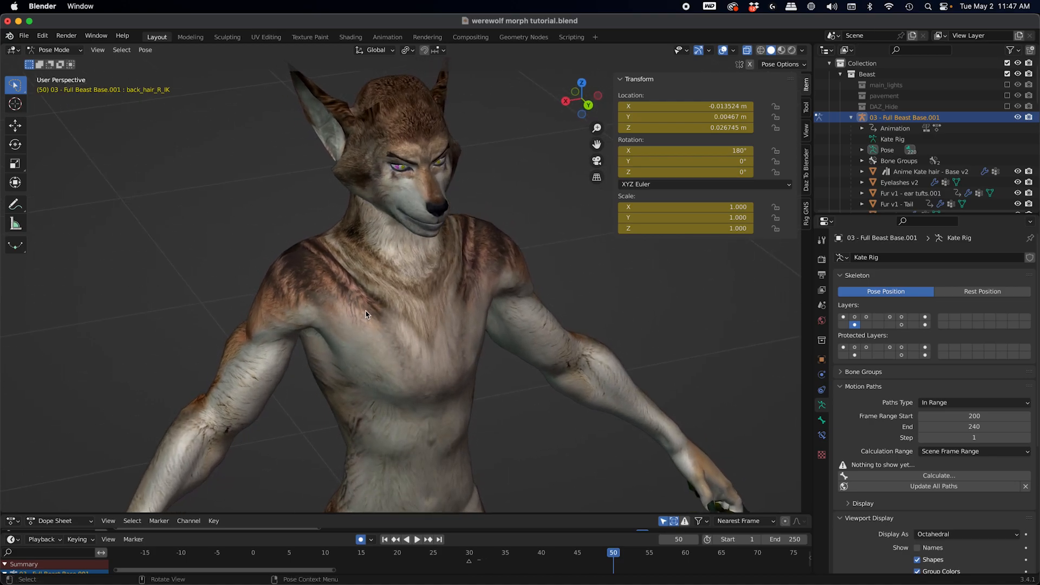
pyautogui.press('super+Tab')
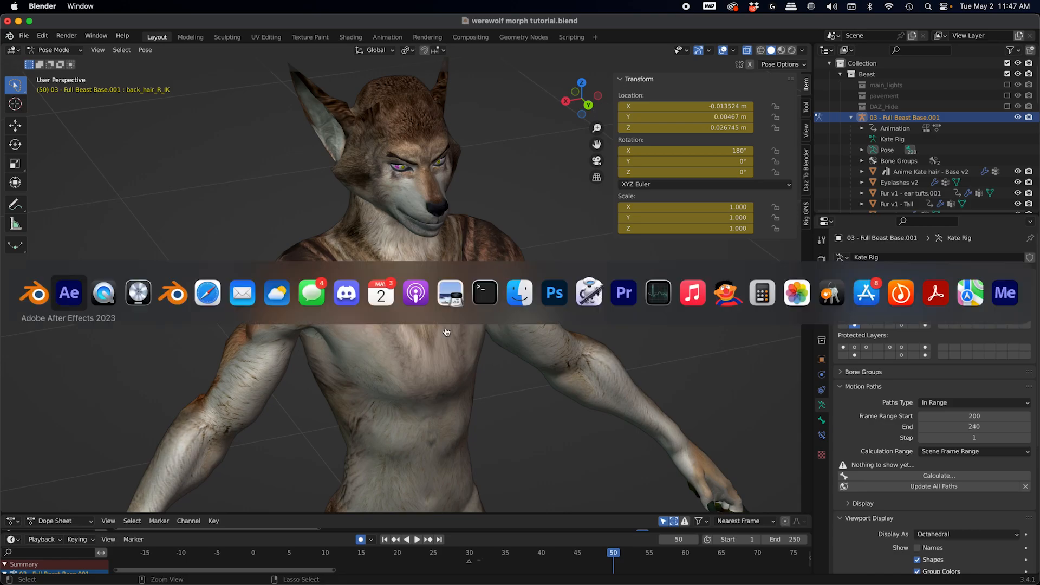
pyautogui.click(530, 304)
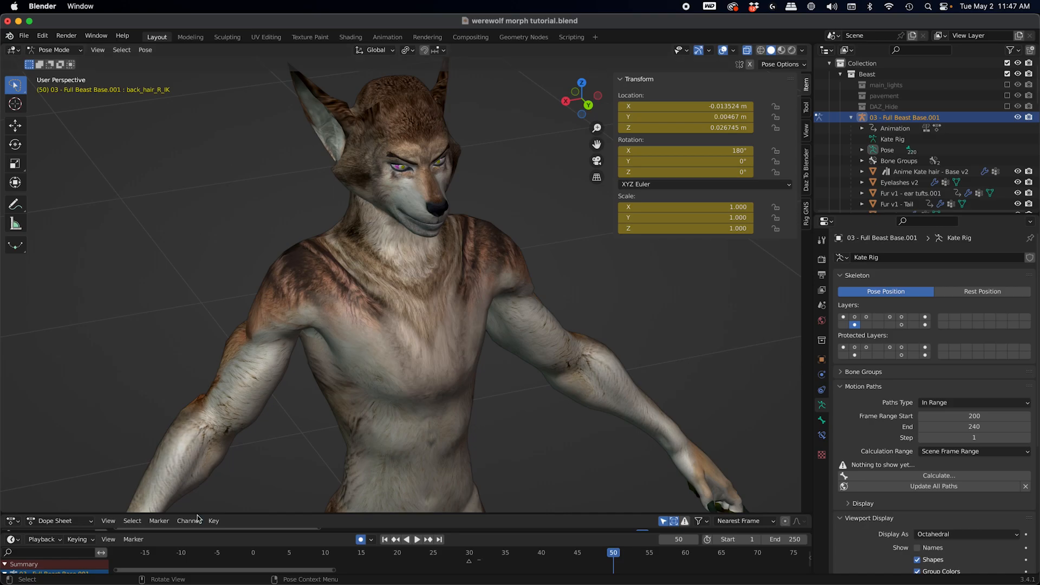
# Step: Enlarge the area below the 3D viewport and change it from the Dope Sheet to the Shader Editor
pyautogui.moveTo(194, 513); pyautogui.dragTo(163, 275)
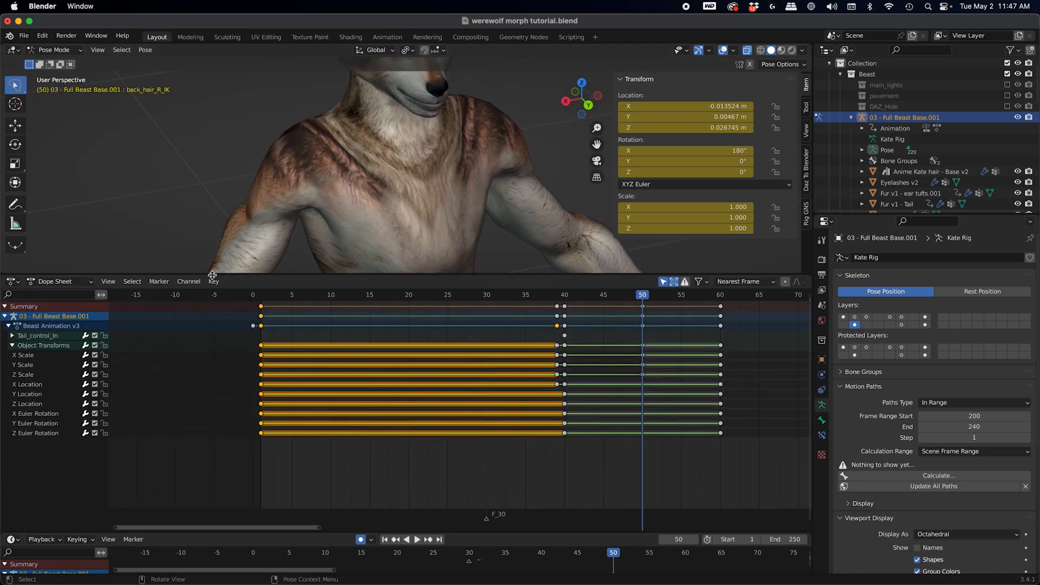
pyautogui.click(12, 281)
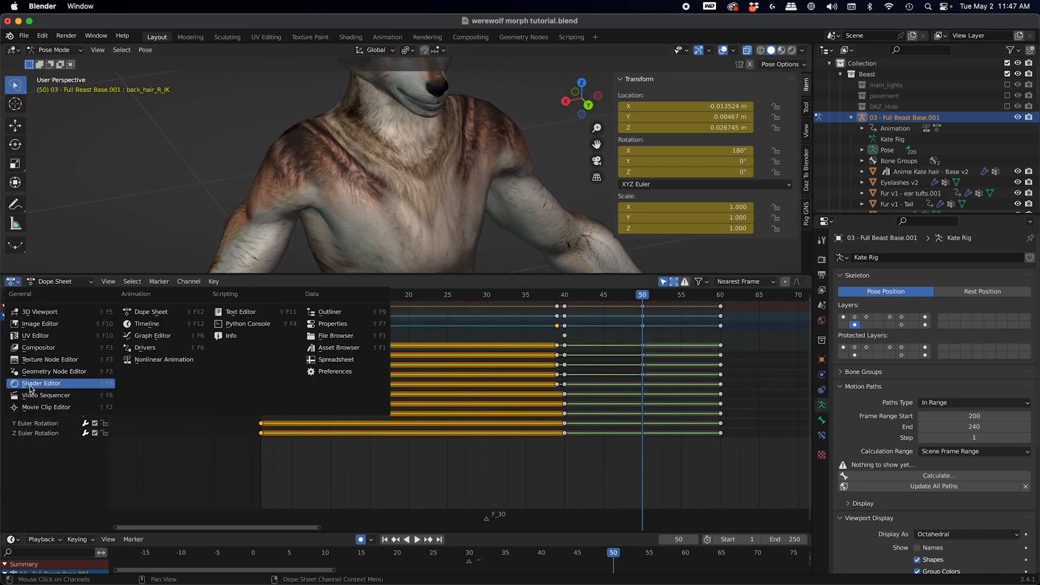
pyautogui.click(29, 383)
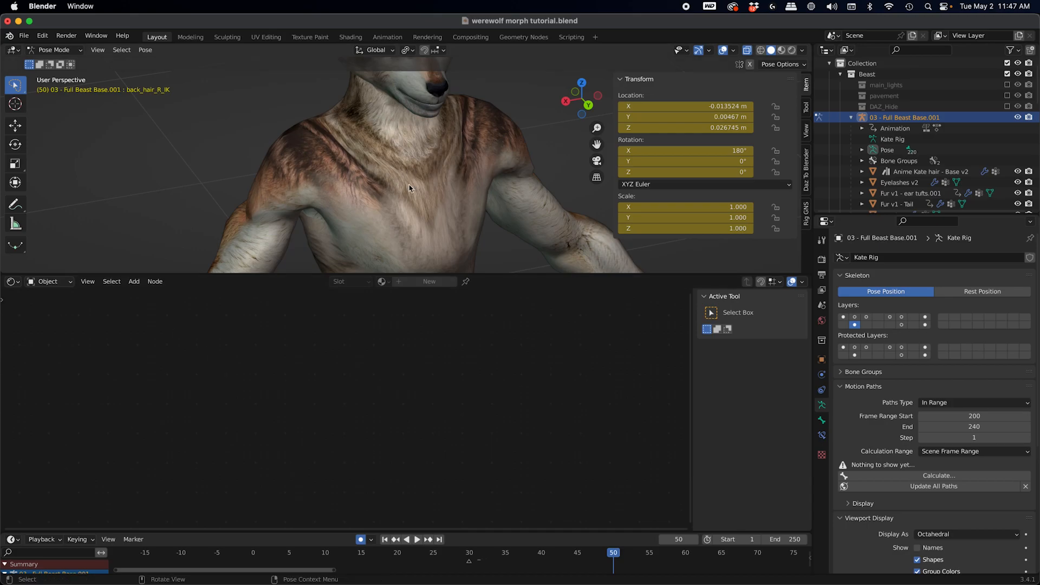
# Step: Select the realistic beast's Gen8 Full Beast base mesh and show its Torso material in slot 1
pyautogui.click(426, 172)
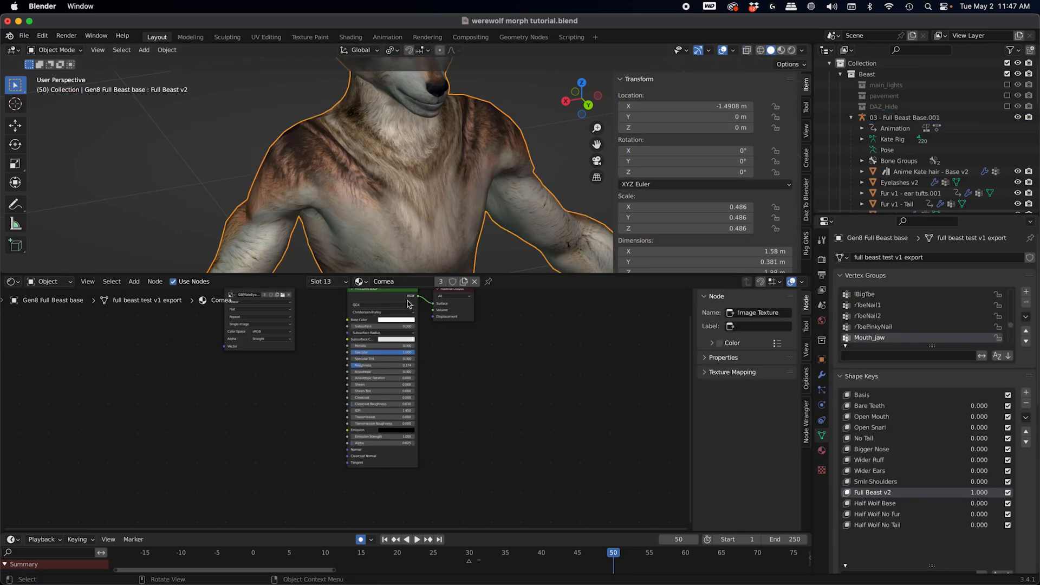
pyautogui.moveTo(329, 356); pyautogui.dragTo(377, 483, button='middle')
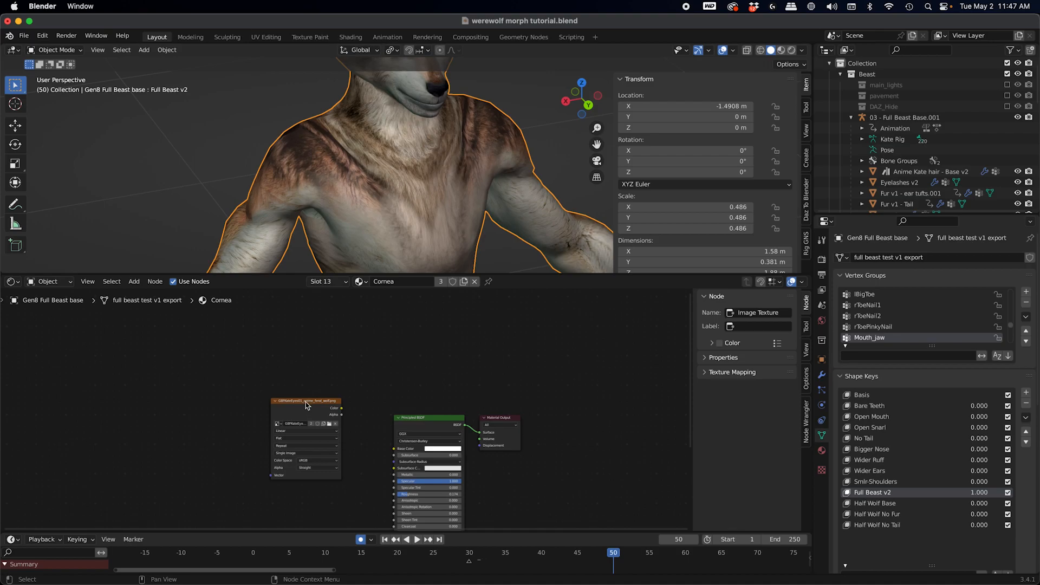
pyautogui.click(325, 281)
pyautogui.scroll(5, 303, 332)
pyautogui.click(300, 305)
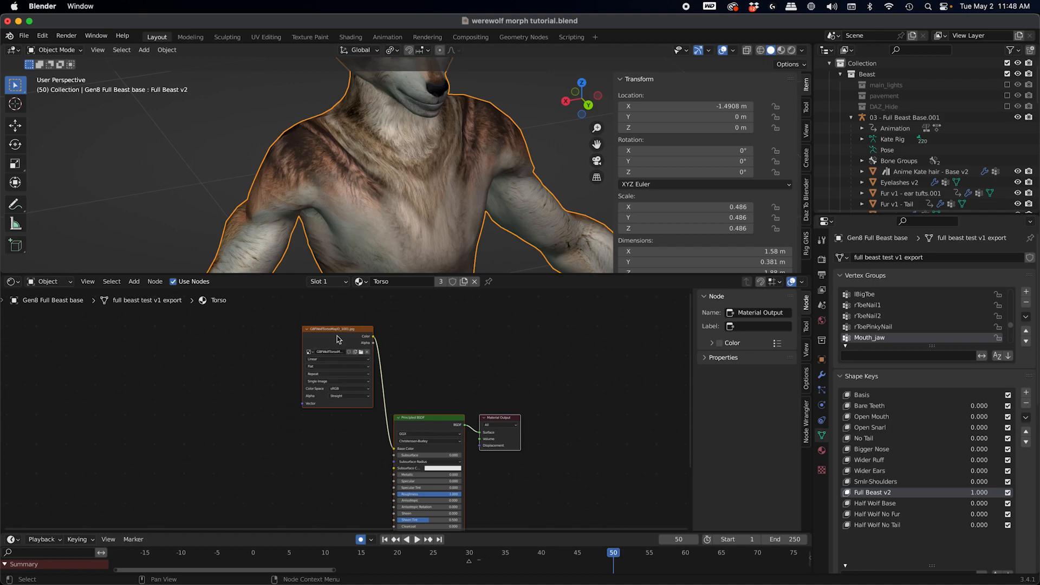
# Step: Display the torso's image texture in the Image Editor instead of the shader nodes, and open it for external editing in Photoshop
pyautogui.click(339, 341)
pyautogui.click(16, 282)
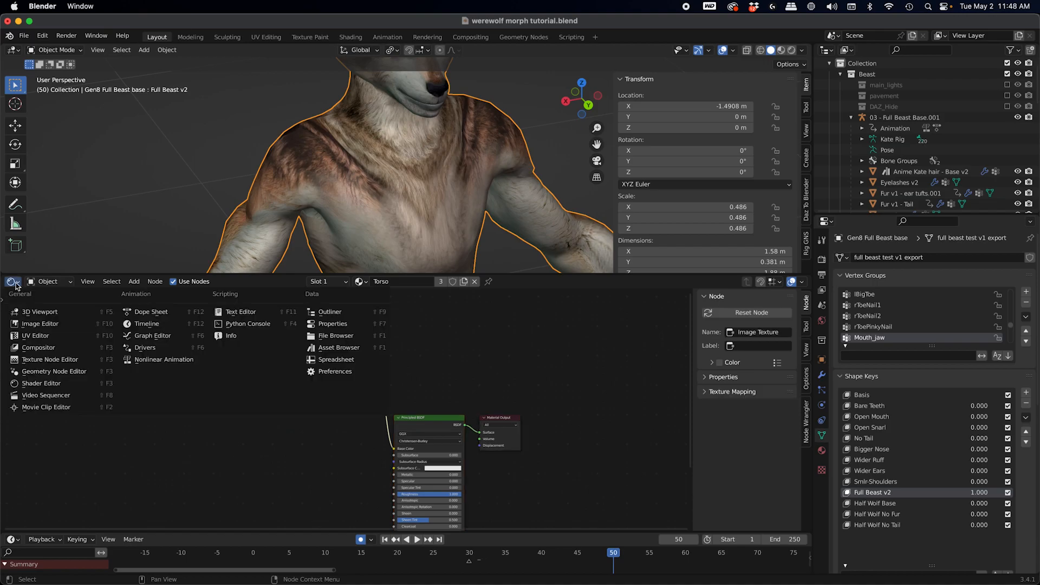
pyautogui.click(23, 324)
pyautogui.moveTo(400, 367); pyautogui.dragTo(378, 386, button='middle')
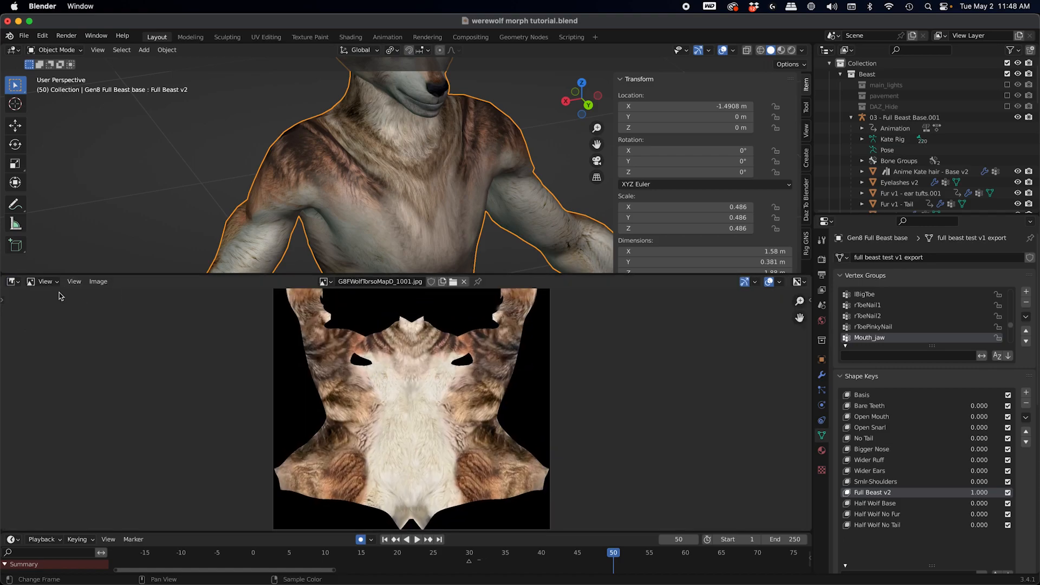
pyautogui.click(98, 282)
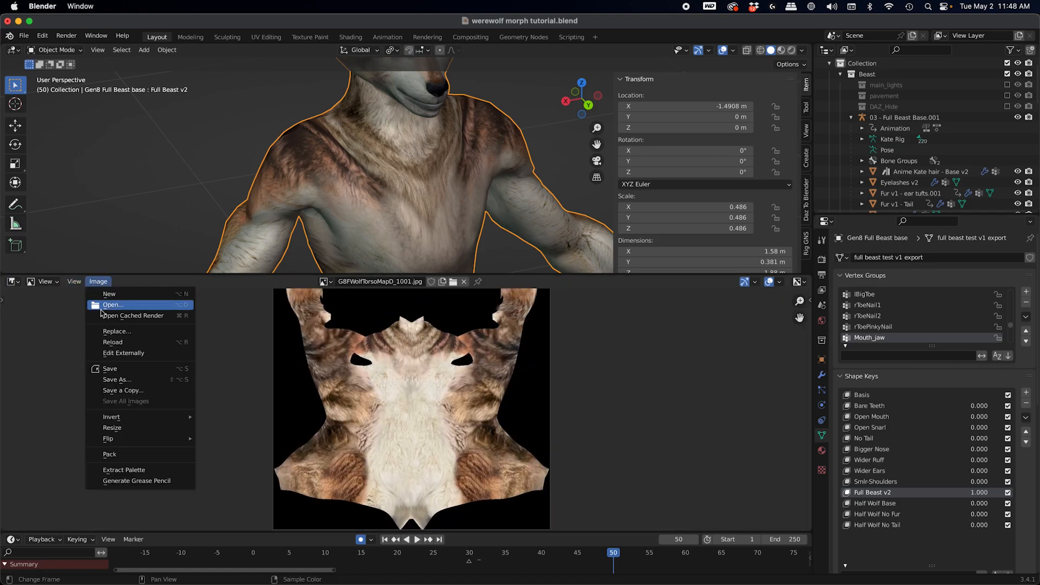
pyautogui.click(112, 353)
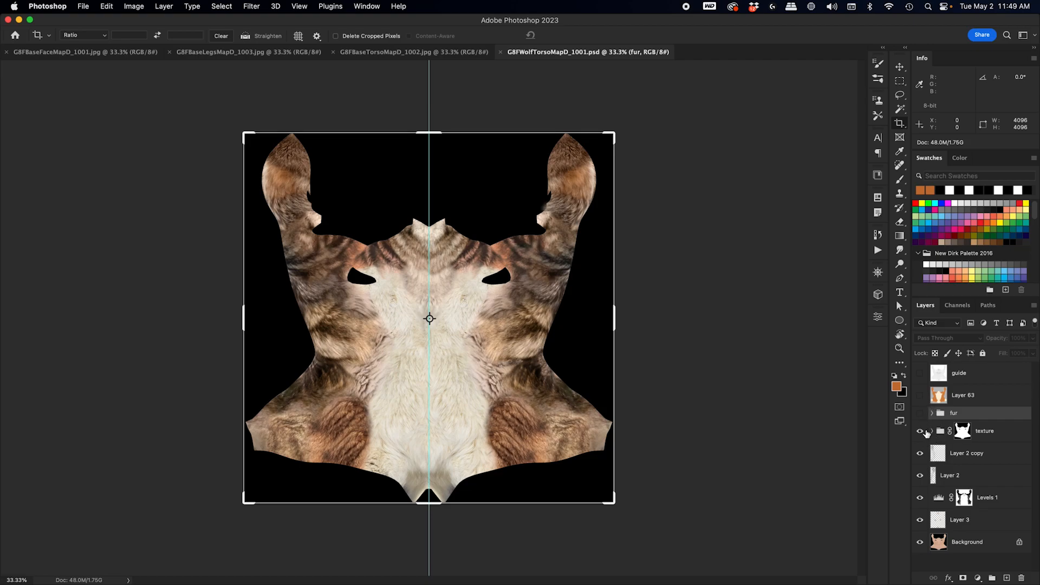
# Step: Compare the wolf torso map with and without the texture group, leaving the group hidden
pyautogui.click(923, 431)
pyautogui.click(924, 431)
pyautogui.click(920, 432)
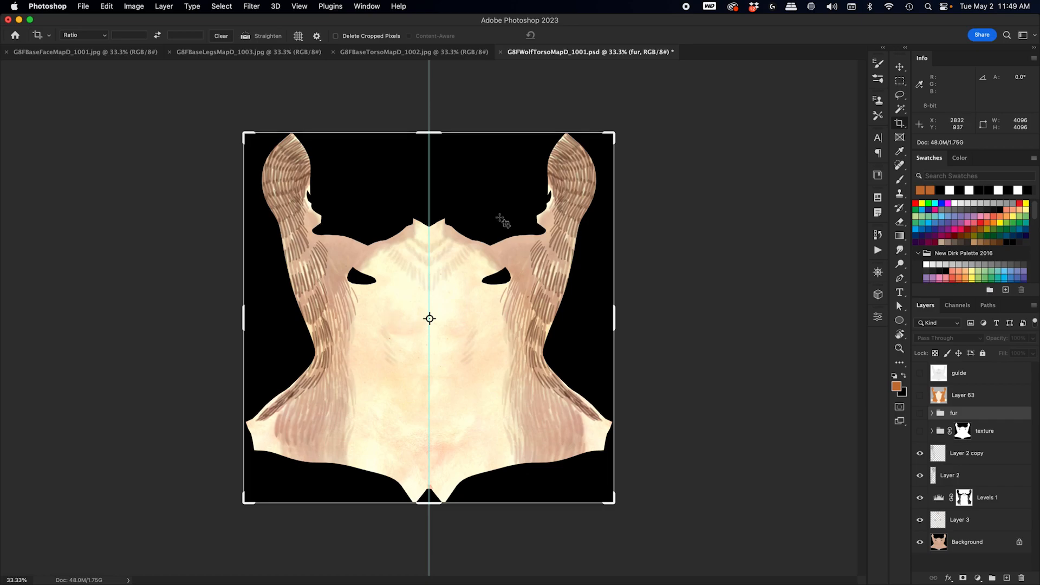
# Step: Show the guide layer's wireframe over the torso map, inspect it up close, and hide the layer again
pyautogui.click(920, 373)
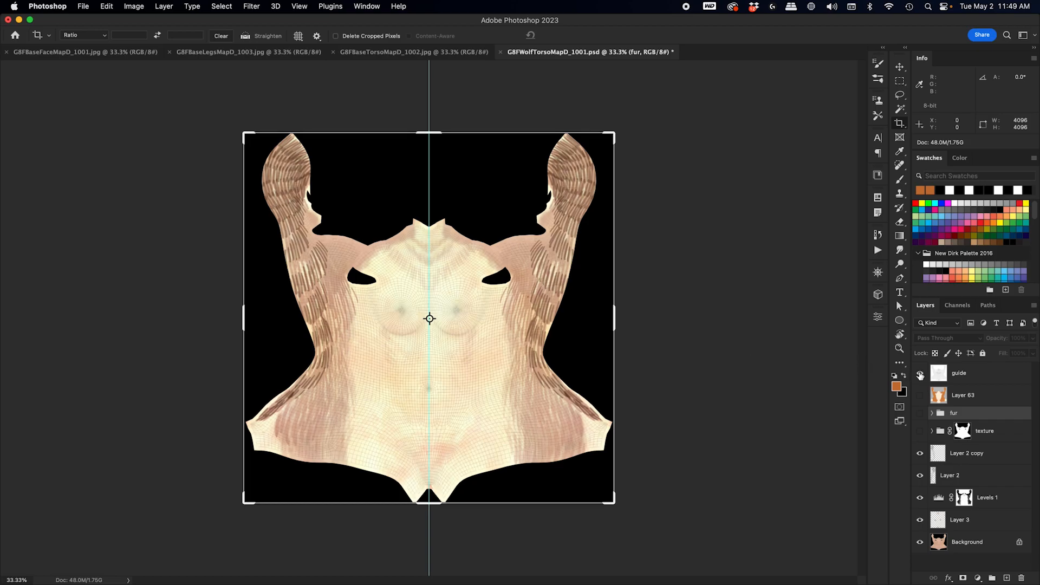
pyautogui.press('super+equal')
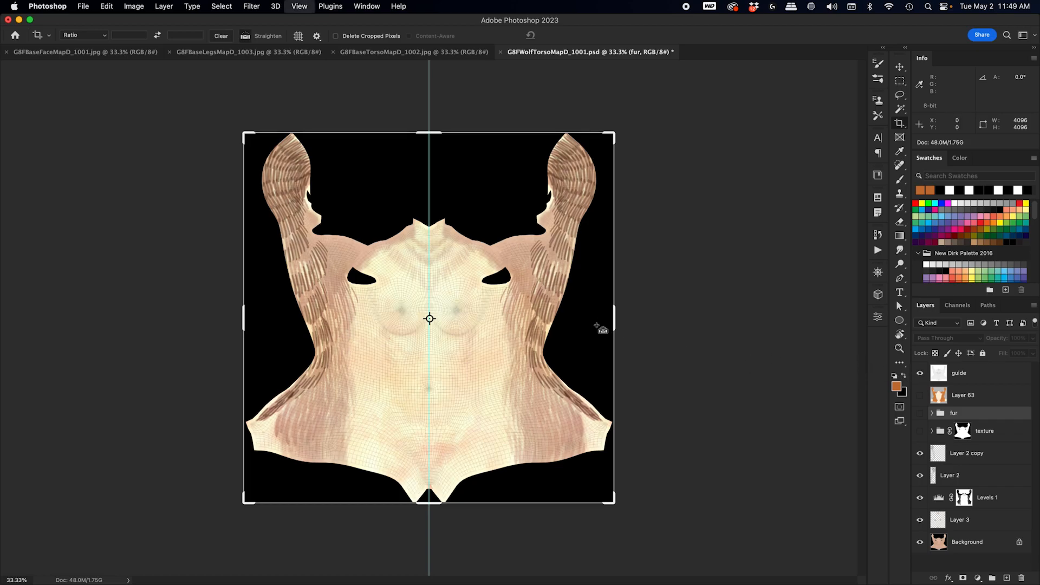
pyautogui.scroll(2, 599, 329)
pyautogui.hscroll(-4, 598, 329)
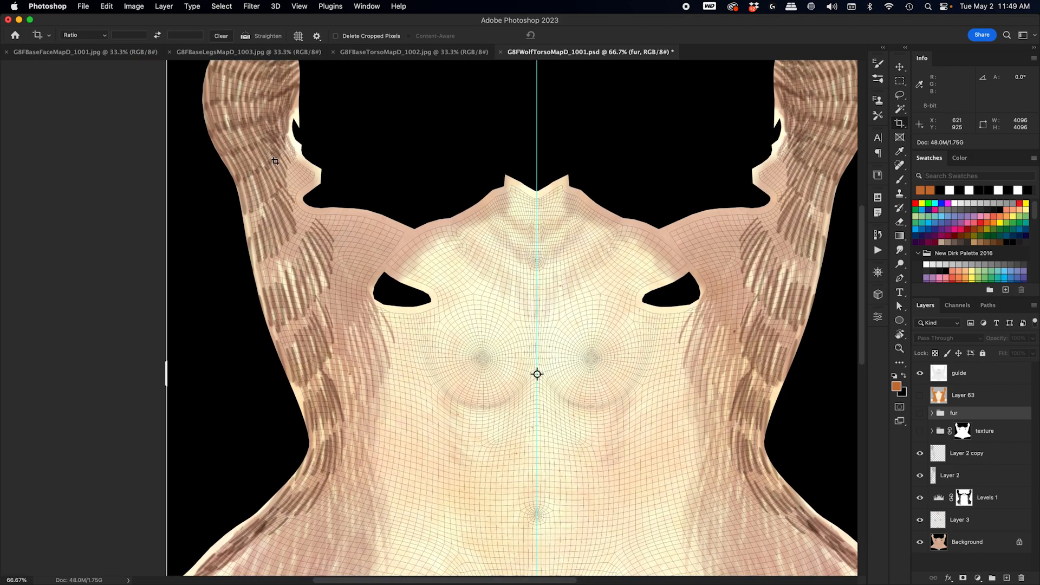
pyautogui.moveTo(638, 374); pyautogui.dragTo(526, 421)
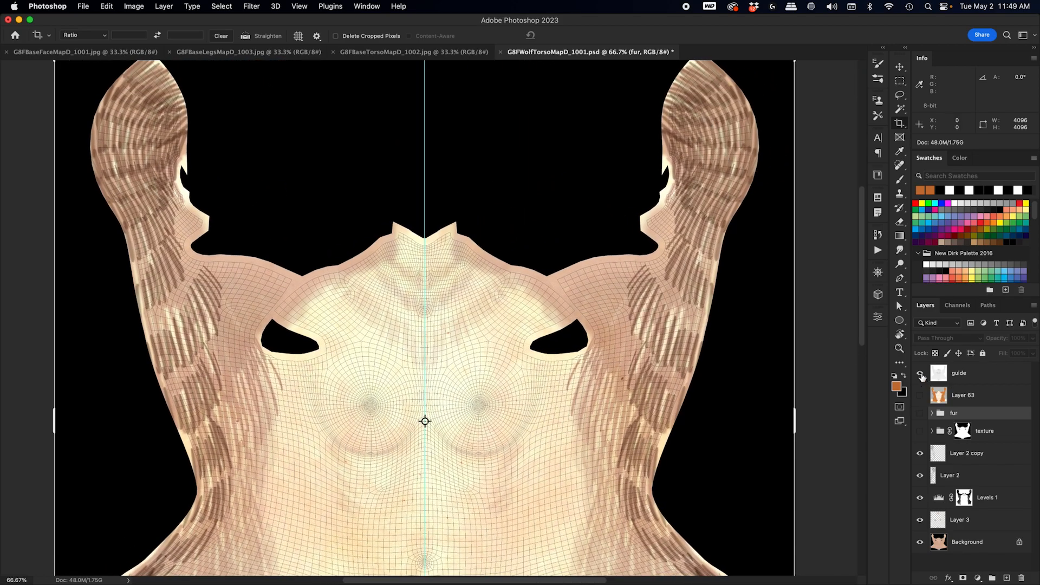
pyautogui.click(921, 374)
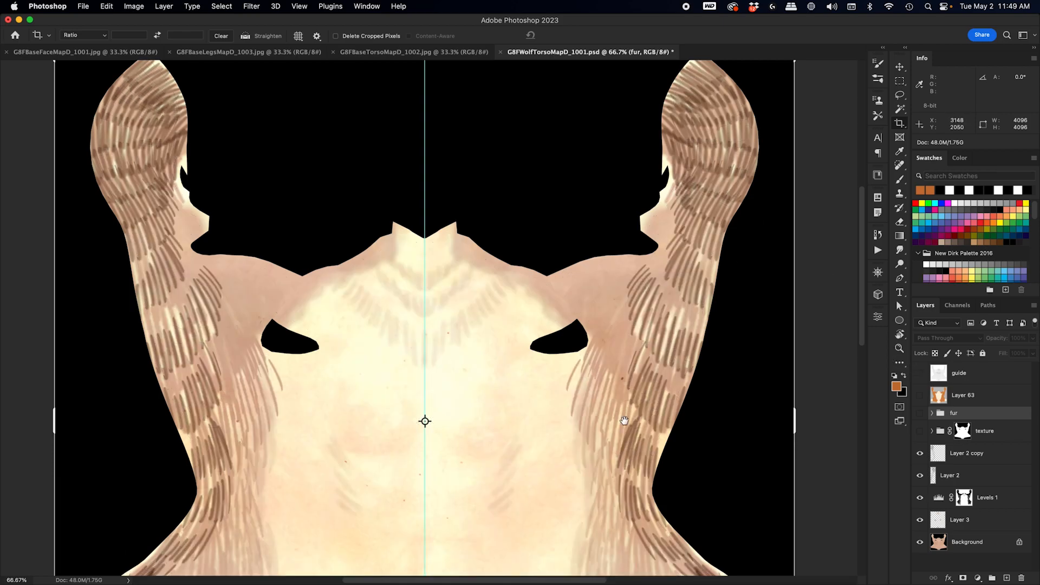
# Step: Show and hide the fur group to check its effect, and make the texture group visible again
pyautogui.scroll(-3, 623, 420)
pyautogui.click(920, 414)
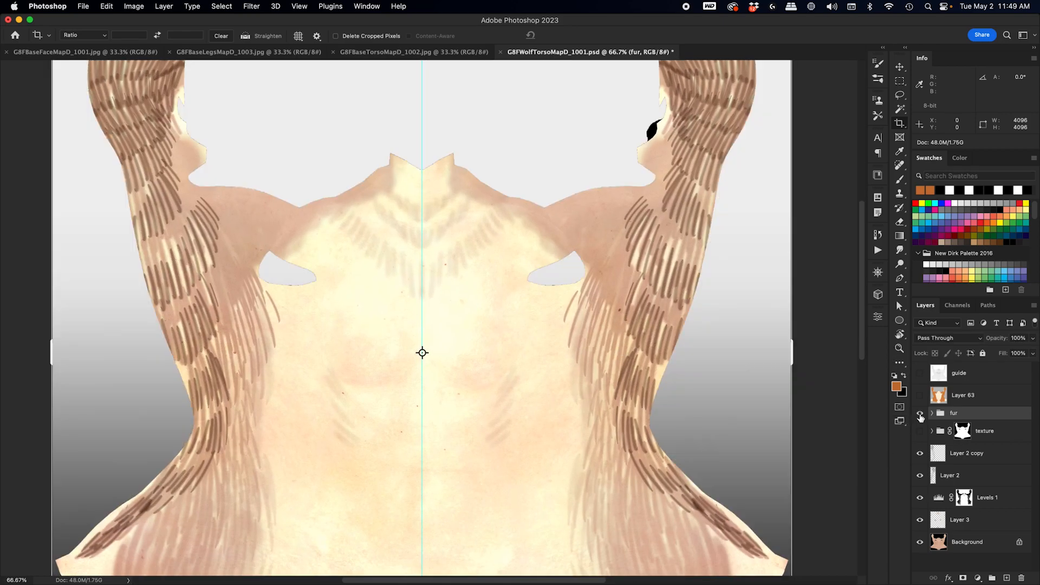
pyautogui.click(921, 414)
pyautogui.click(920, 432)
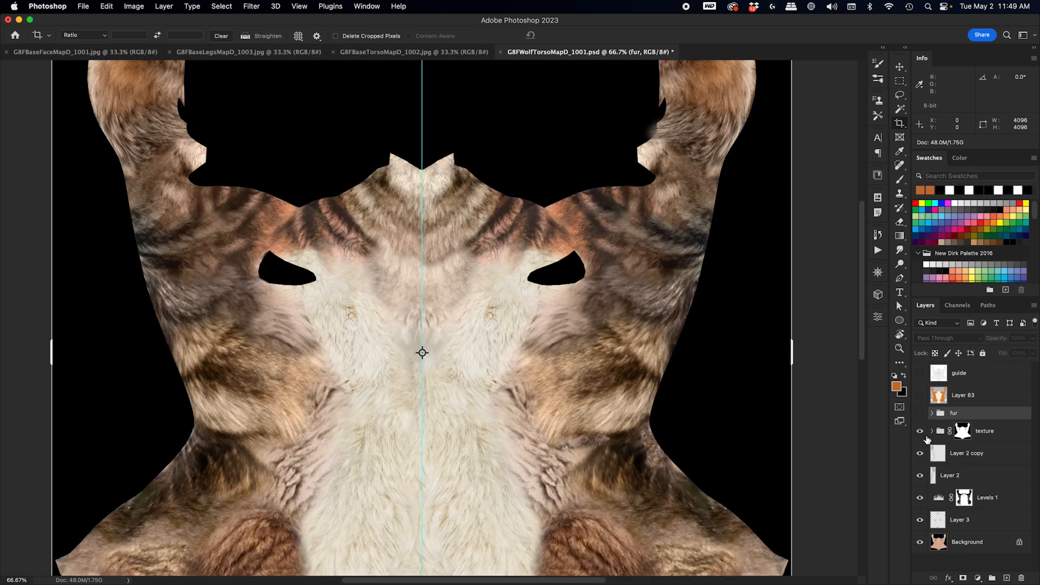
# Step: Expand the texture group and toggle Layer 61 off and on to check its fur patch
pyautogui.click(931, 431)
pyautogui.scroll(-3, 934, 442)
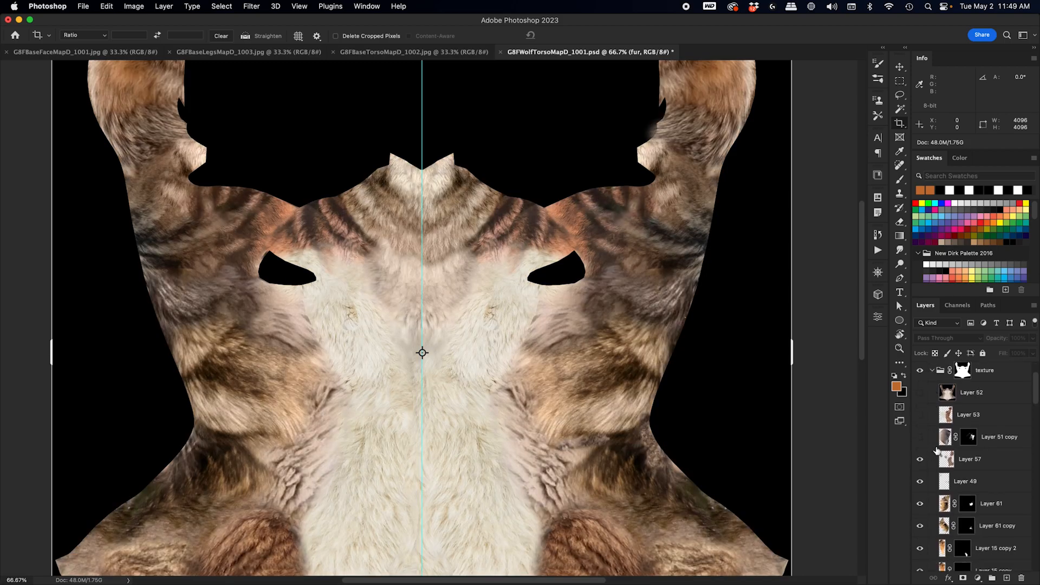
pyautogui.scroll(-4, 936, 450)
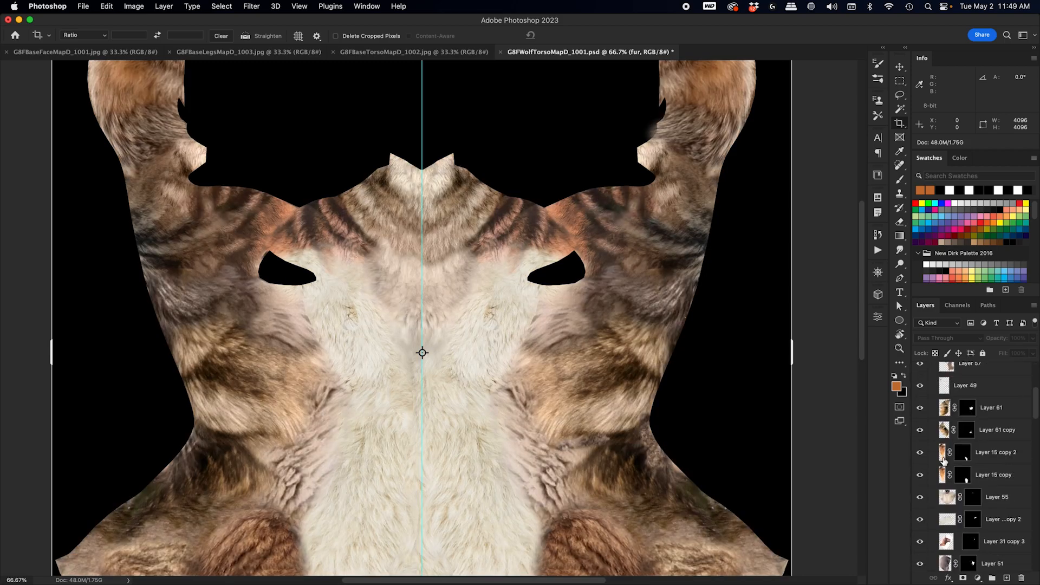
pyautogui.click(945, 408)
pyautogui.click(920, 408)
pyautogui.click(920, 408)
# Step: Check what Layer 61 copy and Layer 15 copy 2 each contribute by hiding and reshowing them
pyautogui.click(940, 431)
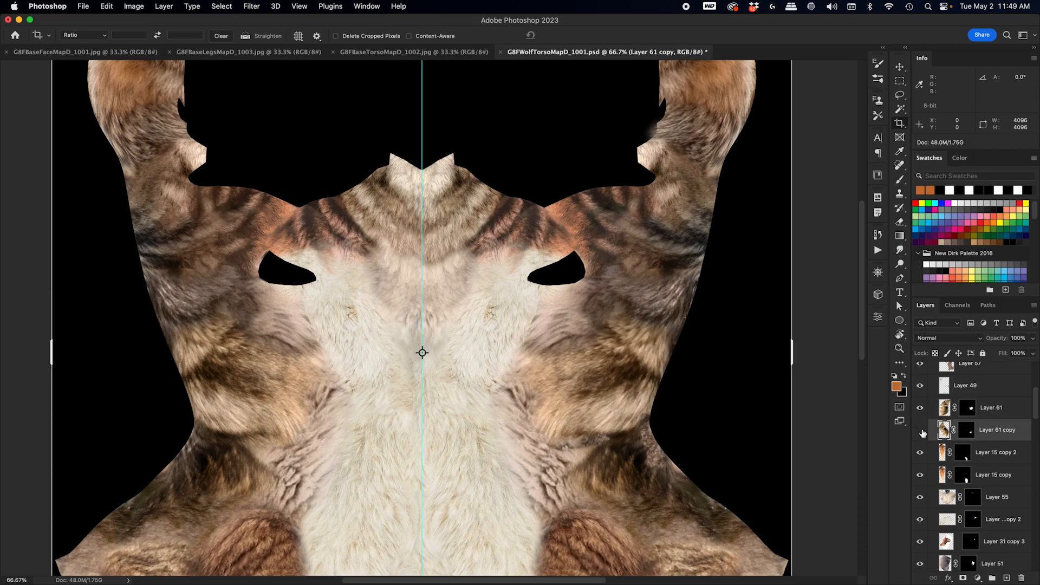
pyautogui.click(921, 430)
pyautogui.click(920, 430)
pyautogui.click(941, 453)
pyautogui.click(920, 452)
pyautogui.click(920, 453)
# Step: Inspect the lower torso fur and toggle the two masked layers below Layer 55 off and on
pyautogui.scroll(-5, 721, 390)
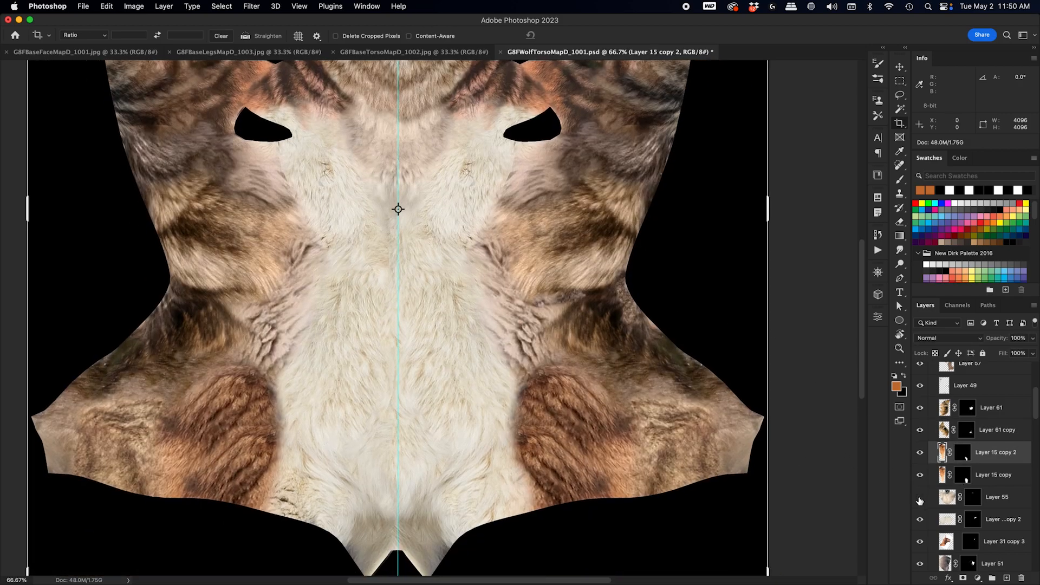
pyautogui.click(920, 520)
pyautogui.click(919, 520)
pyautogui.moveTo(518, 357); pyautogui.dragTo(497, 310)
pyautogui.click(920, 542)
pyautogui.click(920, 542)
pyautogui.moveTo(555, 238); pyautogui.dragTo(527, 415)
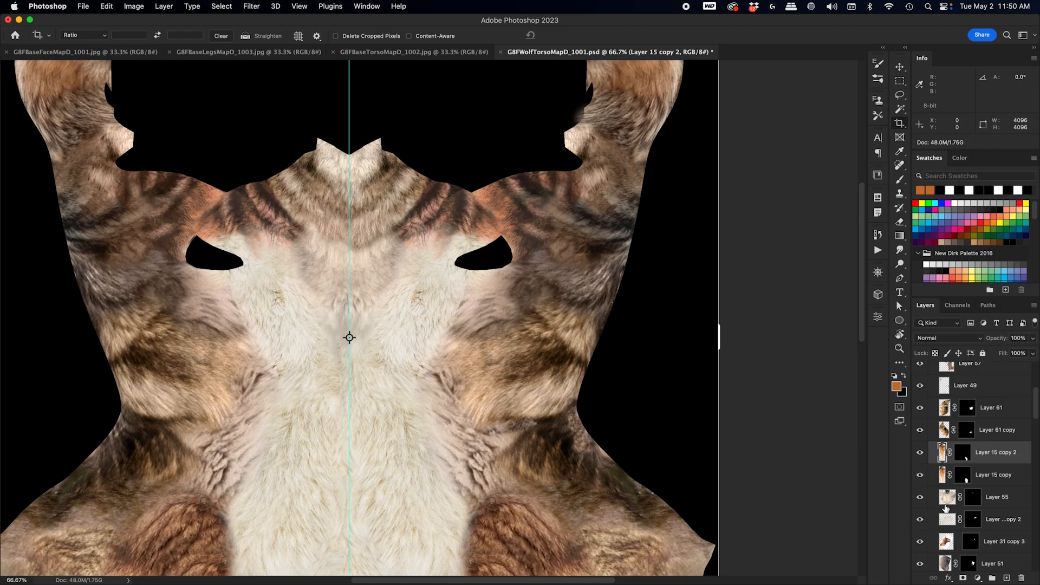
# Step: Select Layer 51, toggle its visibility to see its contribution, and fit the whole torso map in view
pyautogui.click(947, 563)
pyautogui.scroll(-1, 930, 550)
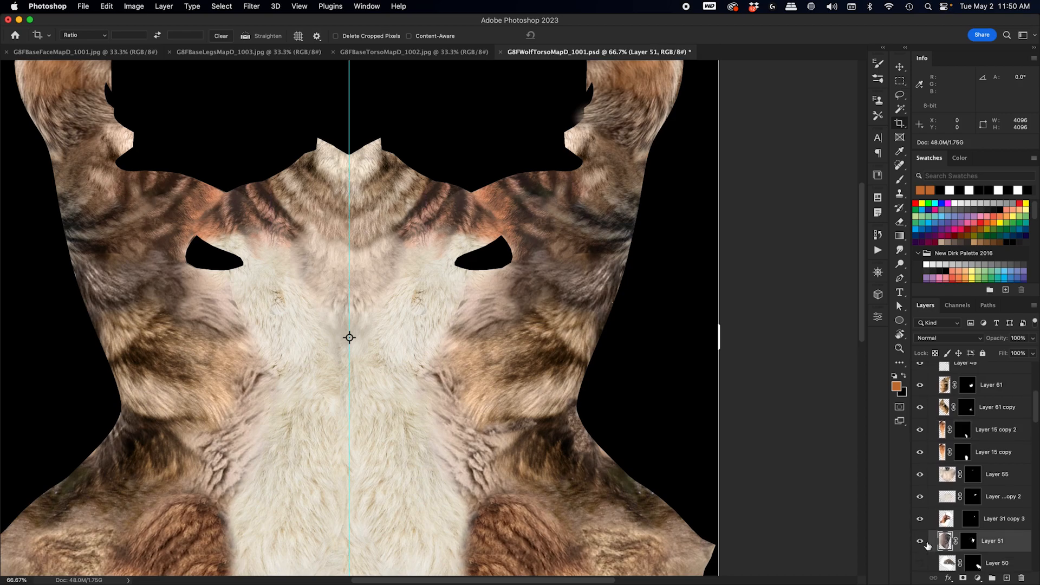
pyautogui.click(920, 542)
pyautogui.click(919, 542)
pyautogui.press('super+minus')
pyautogui.press('super+minus')
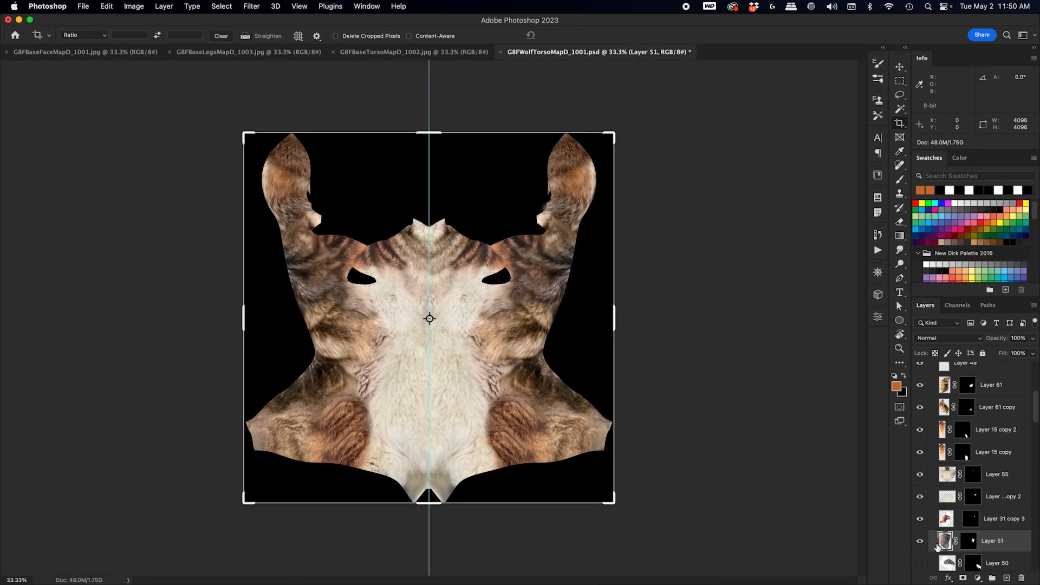
# Step: Select Layer 8 copy 2 and review the masked fur layers below it in the texture group
pyautogui.scroll(-1, 939, 550)
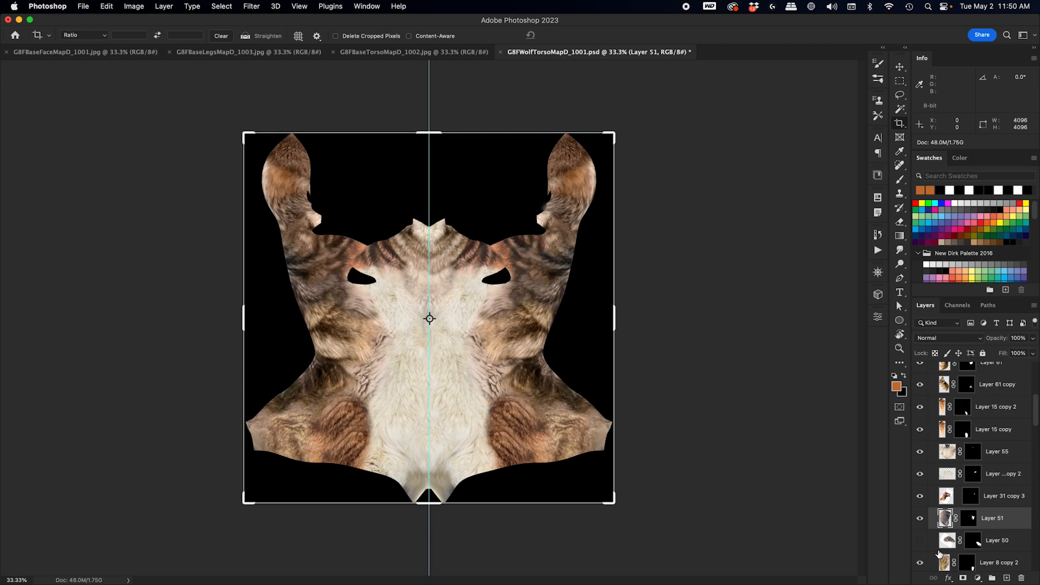
pyautogui.scroll(-1, 934, 548)
pyautogui.click(933, 545)
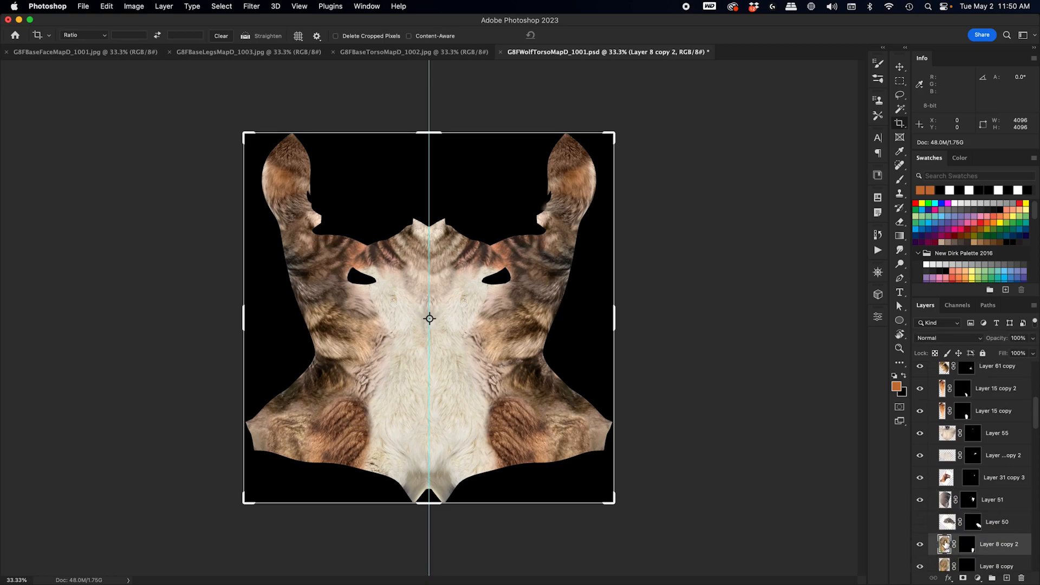
pyautogui.scroll(-2, 945, 543)
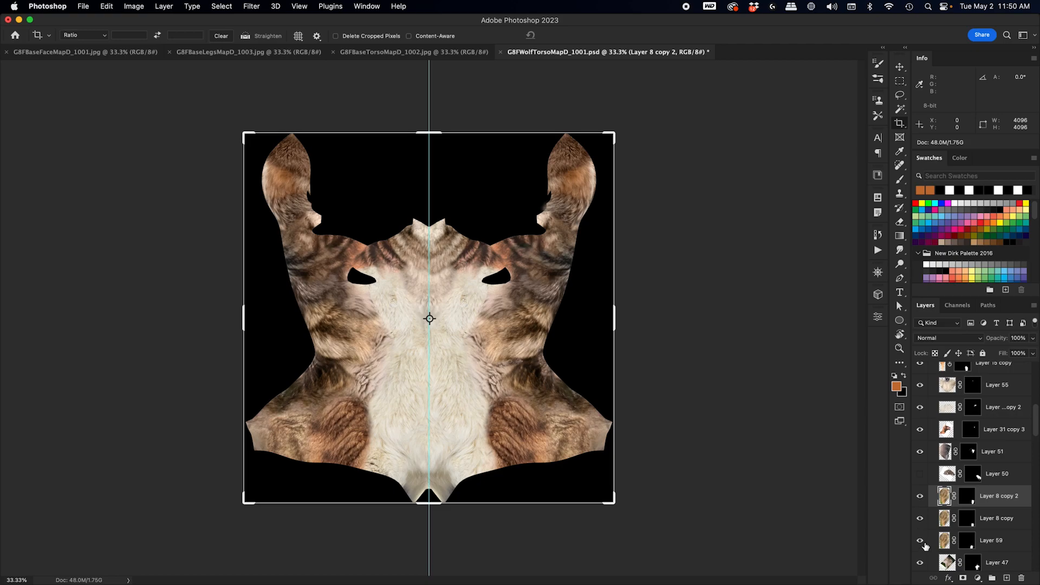
pyautogui.scroll(-2, 929, 545)
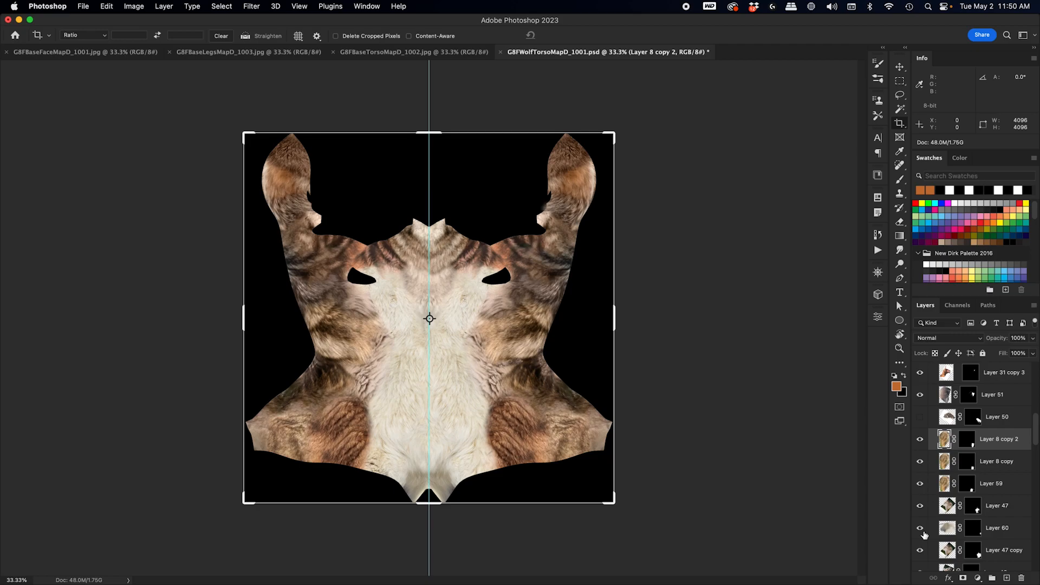
# Step: Hide and reshow the whole texture group to compare the painted base with the finished fur
pyautogui.scroll(7, 970, 428)
pyautogui.scroll(5, 970, 428)
pyautogui.click(919, 433)
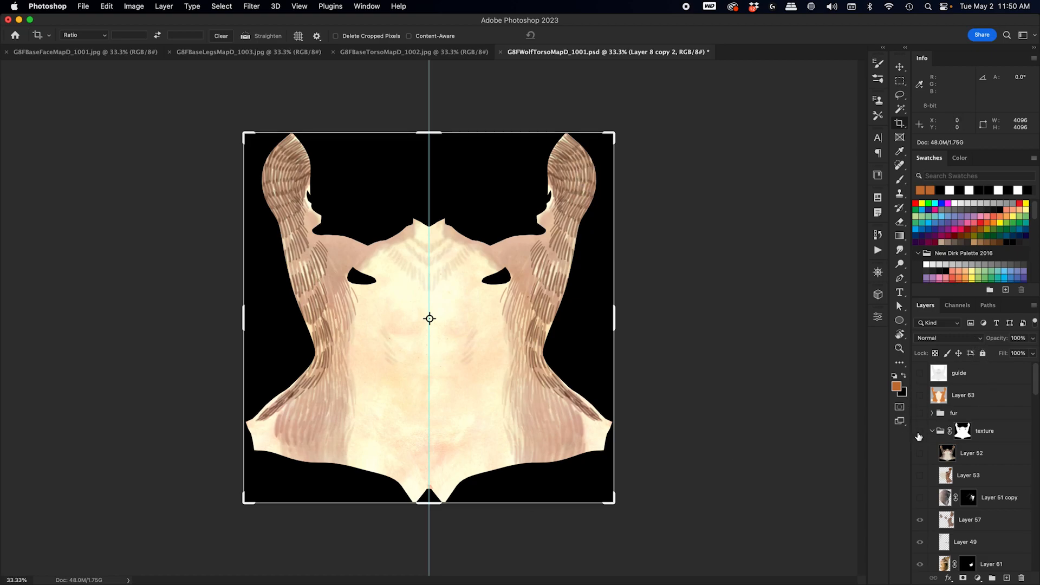
pyautogui.click(920, 432)
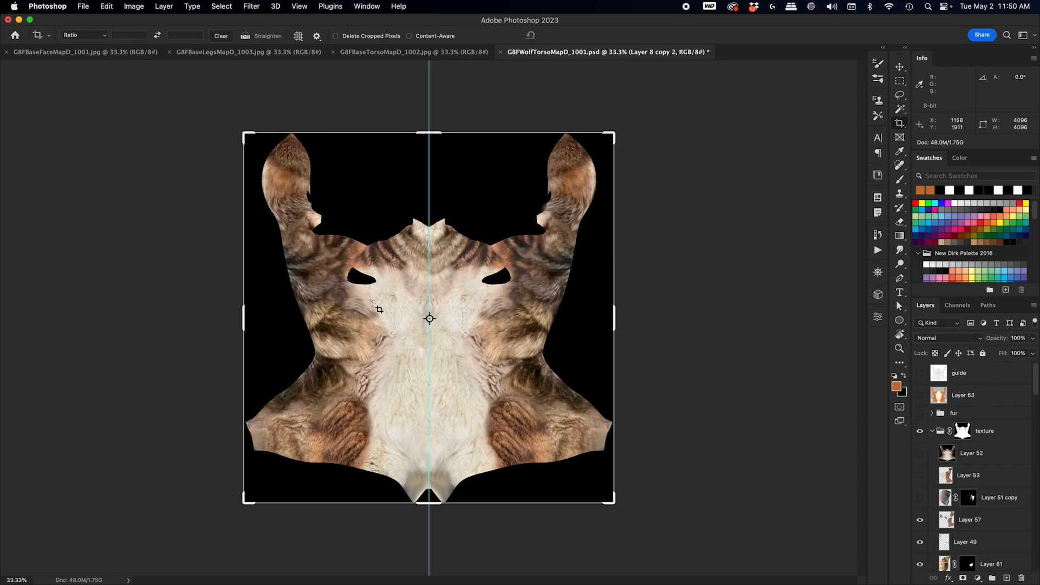